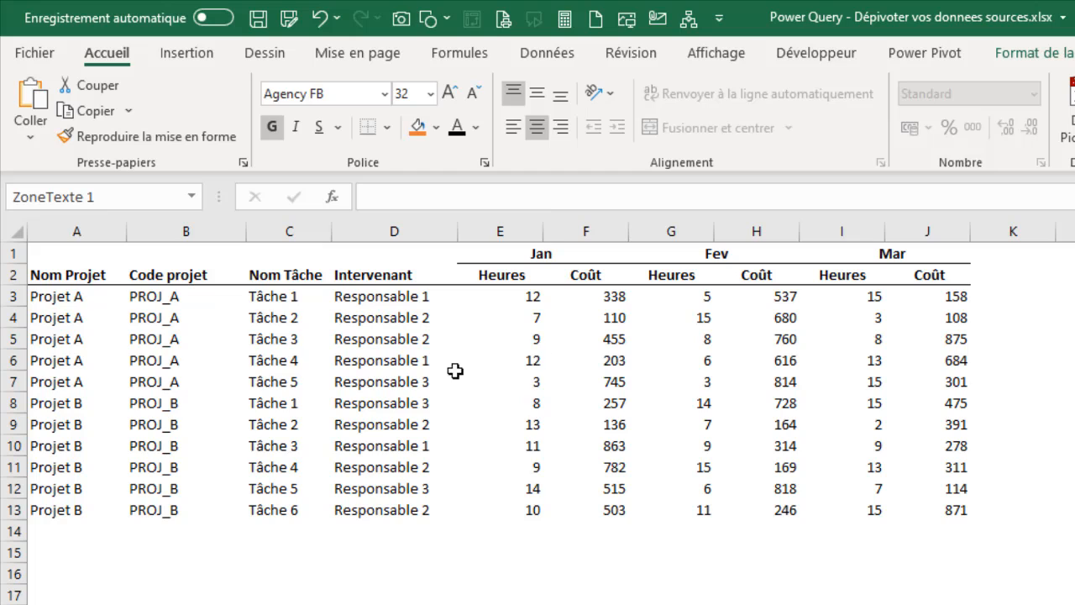
Inspect the Jan Heures and Coût headers and the random-number formula in G7 on Source 3.
left_click(487, 273)
left_click(586, 270)
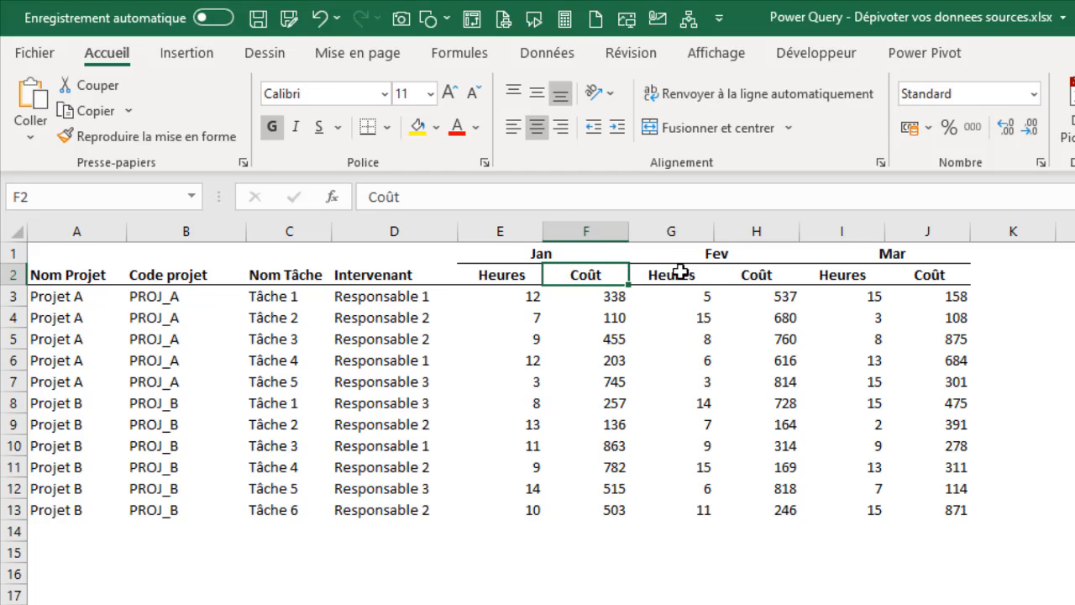
key("Right")
key("Right")
key("Right")
key("Right")
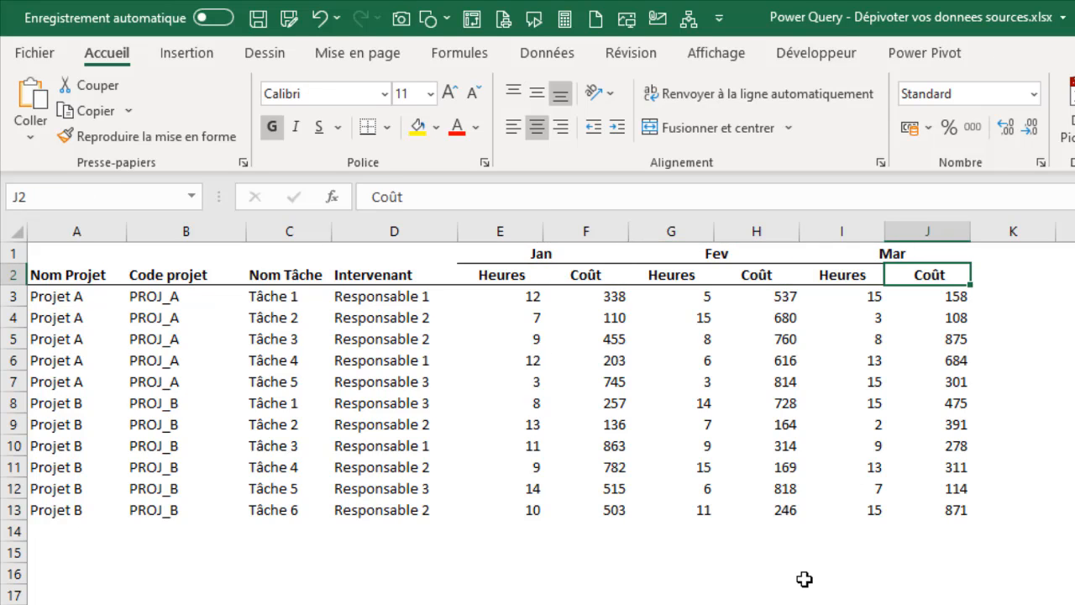
left_click(689, 377)
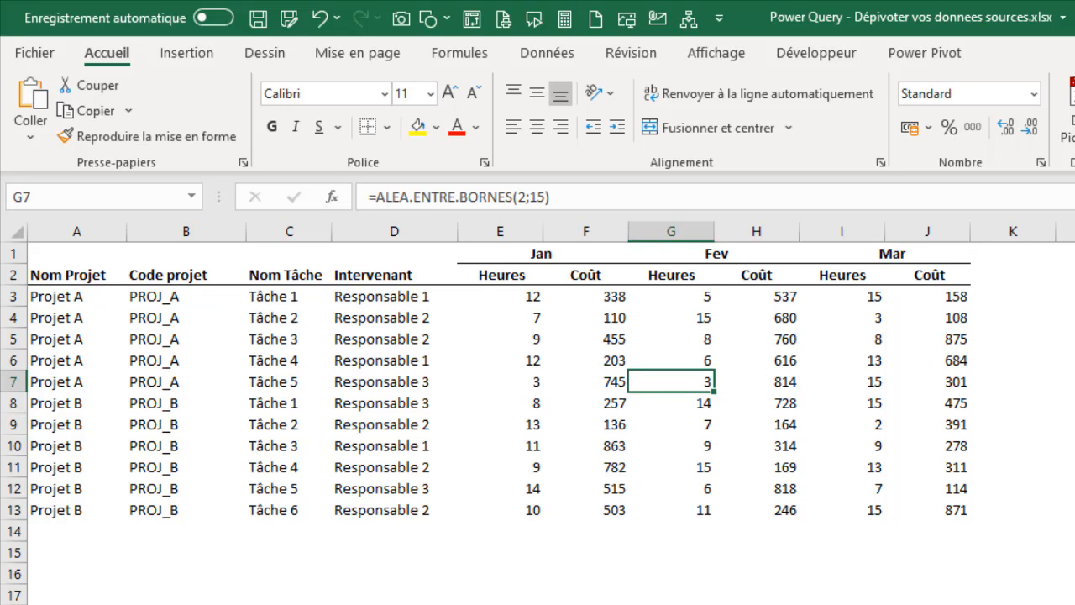
Review the H3 cost formula and the unpivoted green table on Source 2, then return to Source 3.
left_click(264, 603)
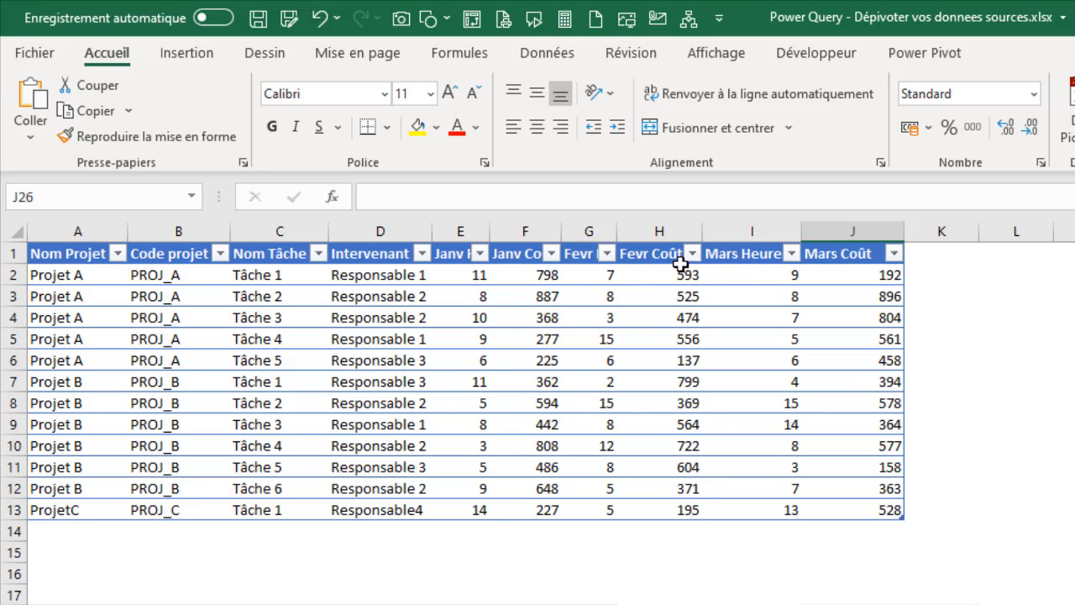
left_click(672, 297)
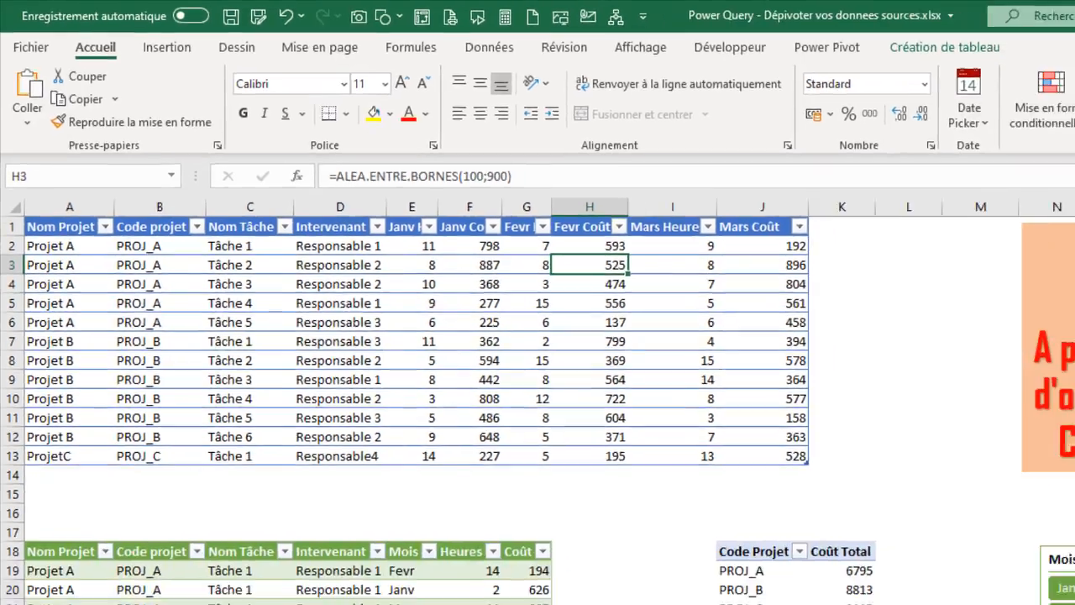
left_click(143, 394)
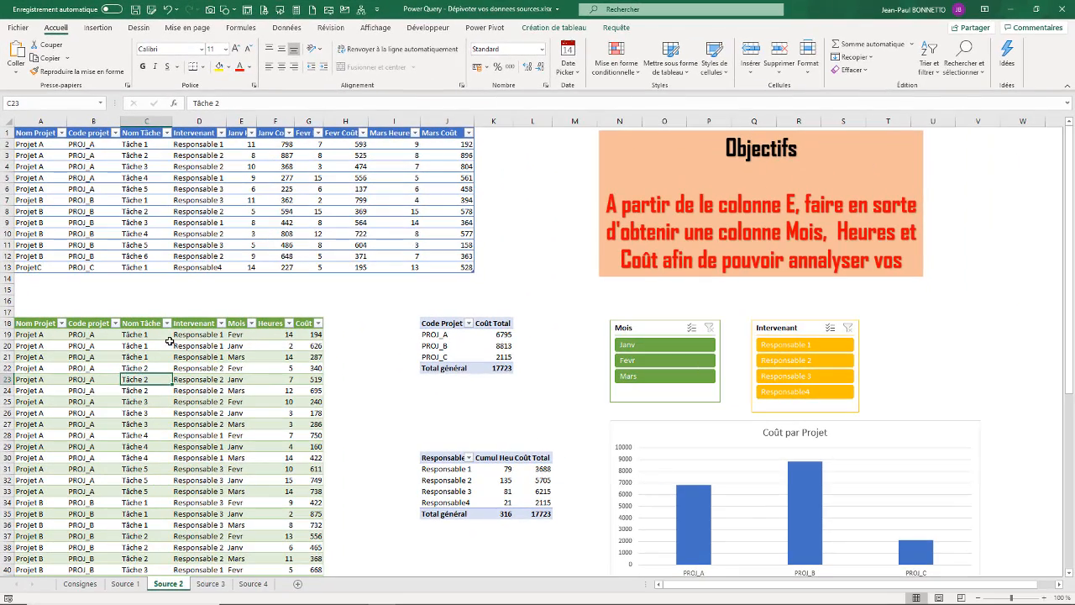
left_click(181, 392)
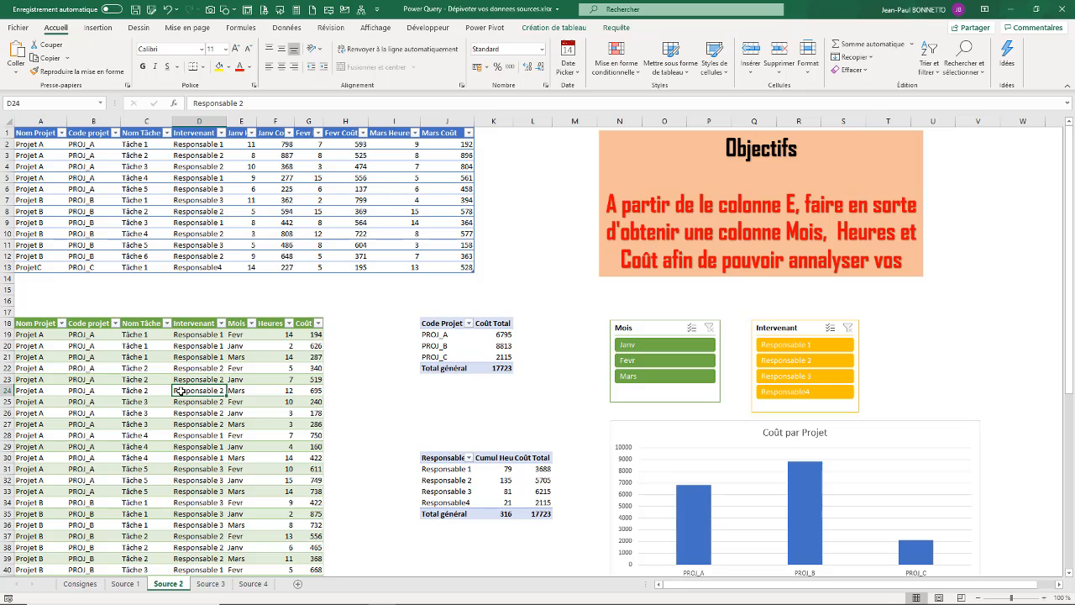
left_click(218, 586)
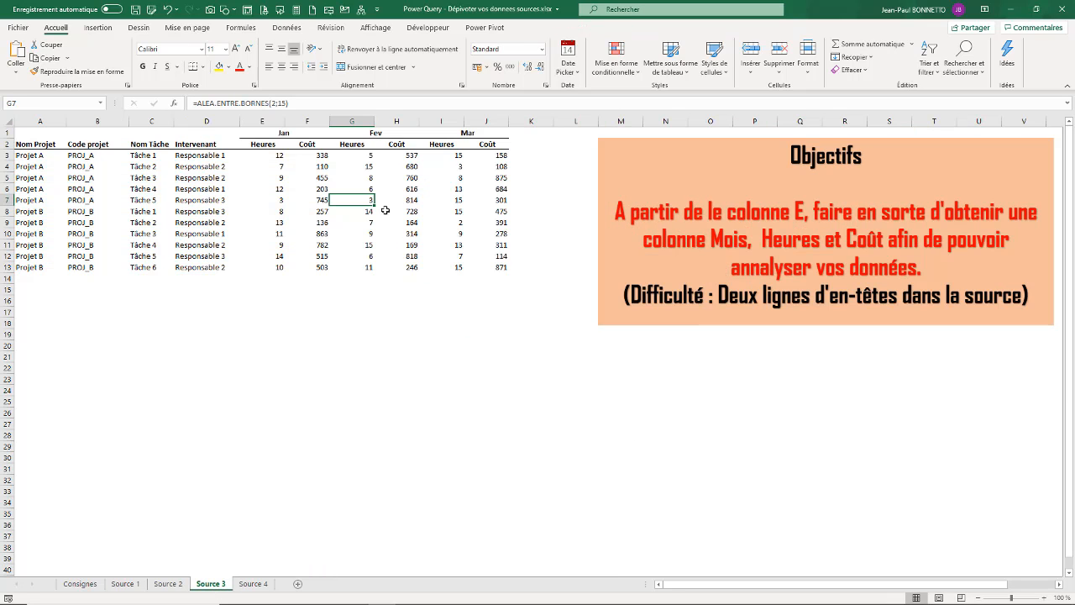
Move the Objectifs text box aside and select cell D5 in the source data.
left_click_drag(624, 295, 654, 312)
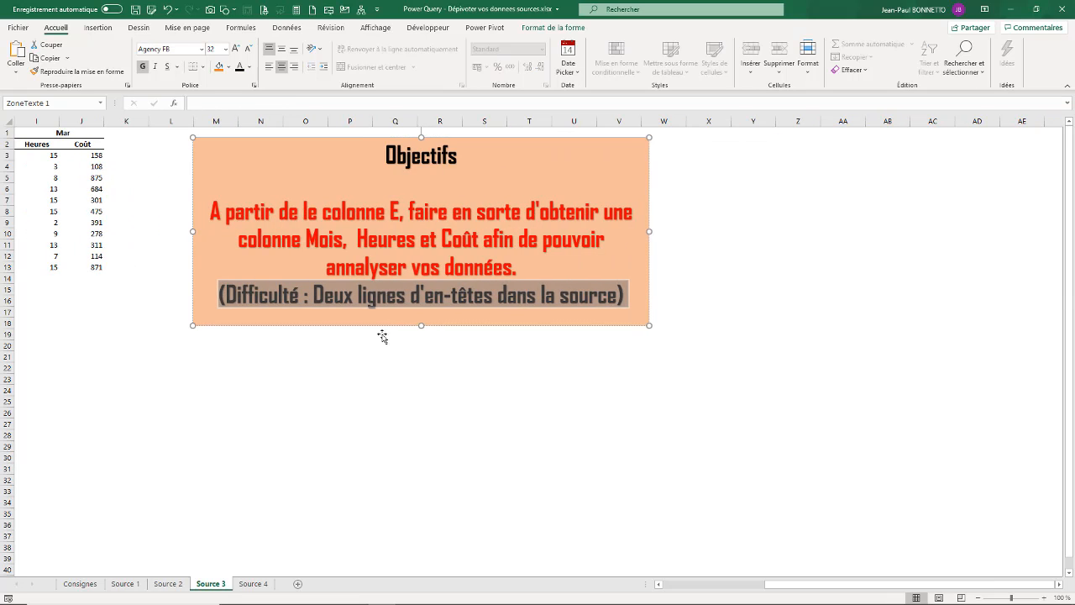
left_click_drag(794, 588, 556, 587)
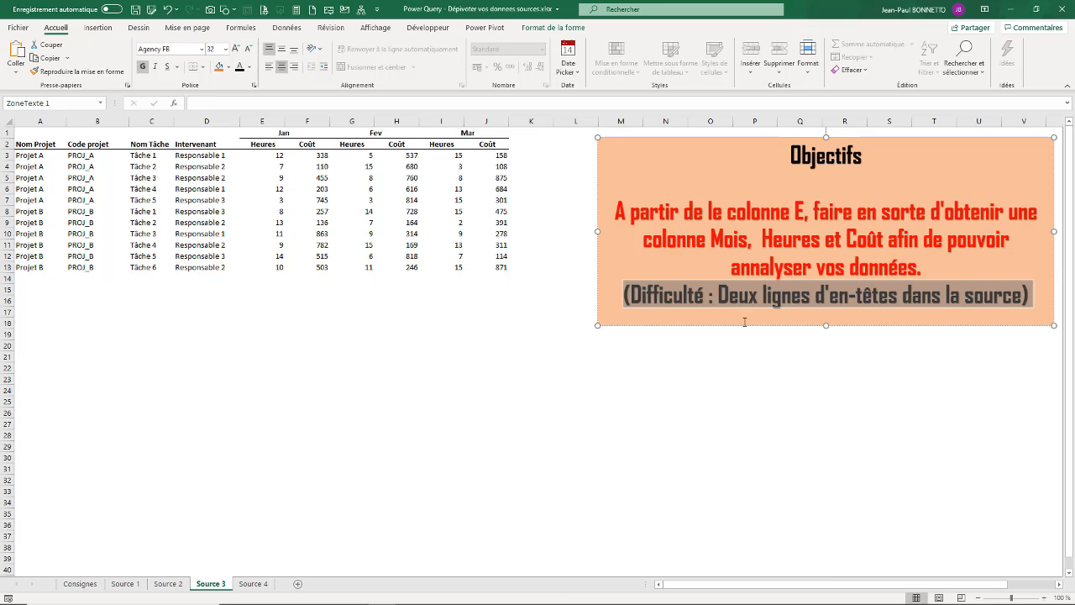
left_click(202, 189)
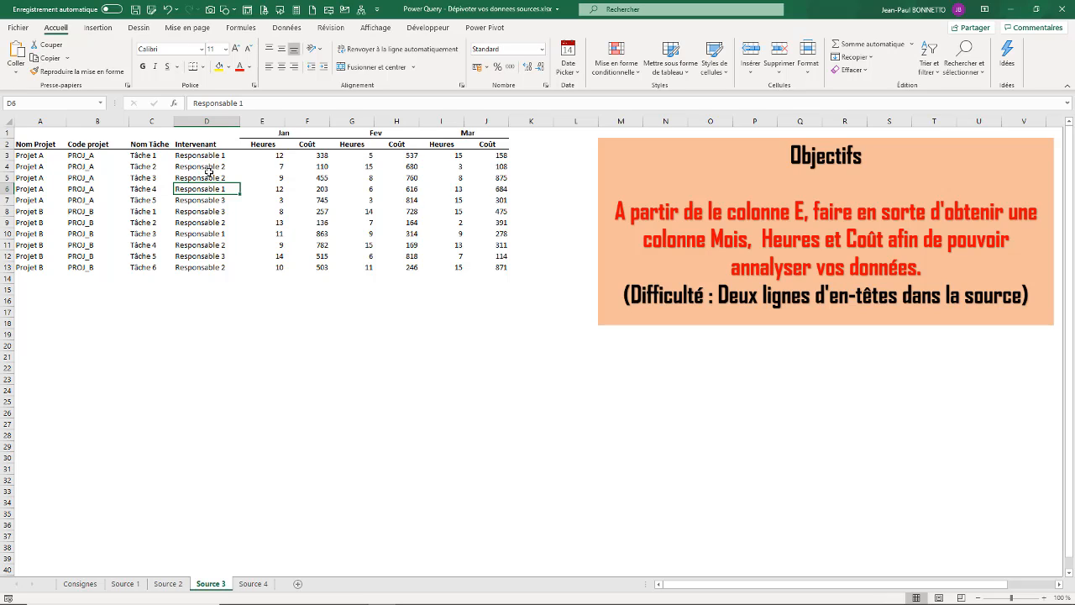
key("Up")
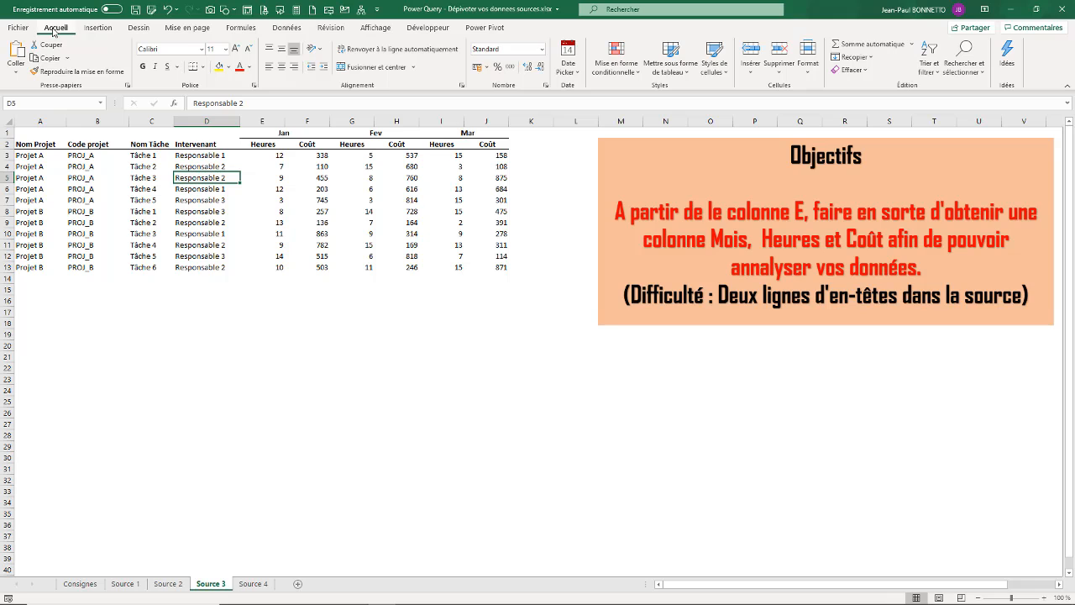
Start a table from range $A$1:$J$13 with 'Mon tableau comporte des en-têtes' unticked.
left_click(672, 71)
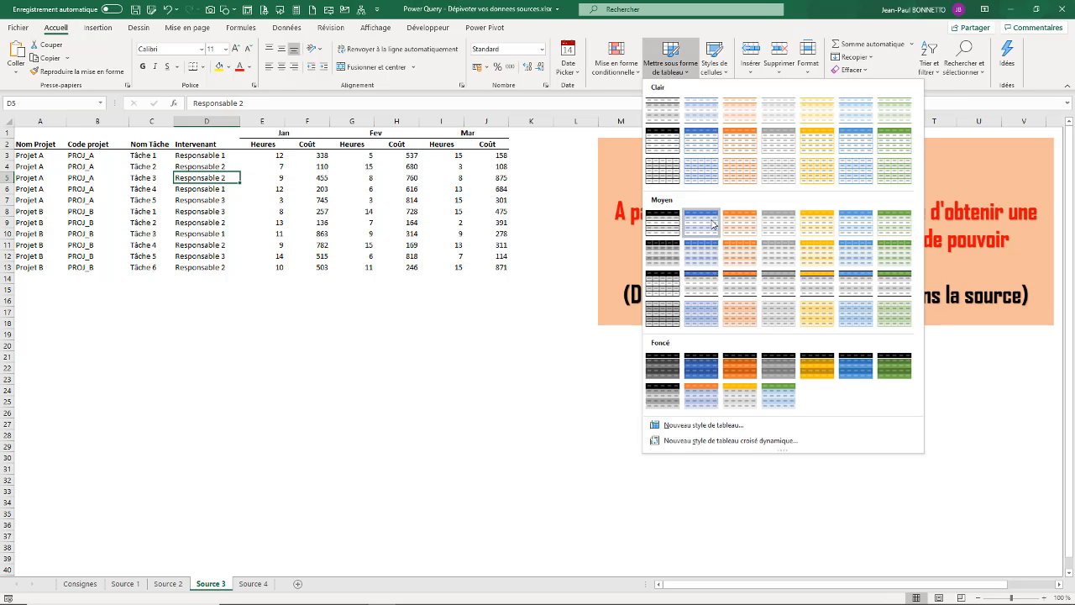
left_click(132, 175)
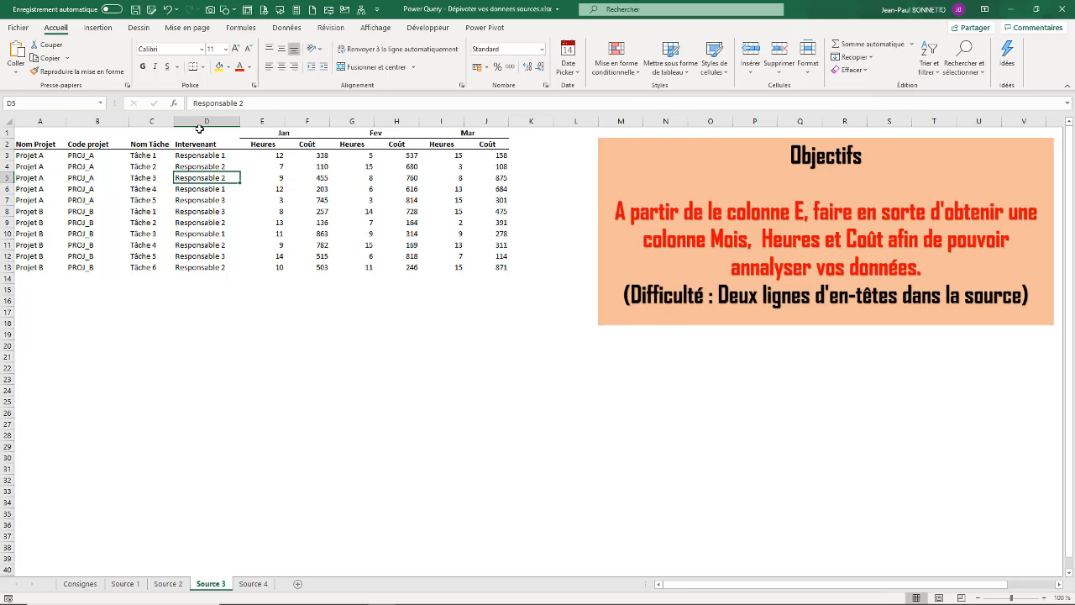
left_click(97, 27)
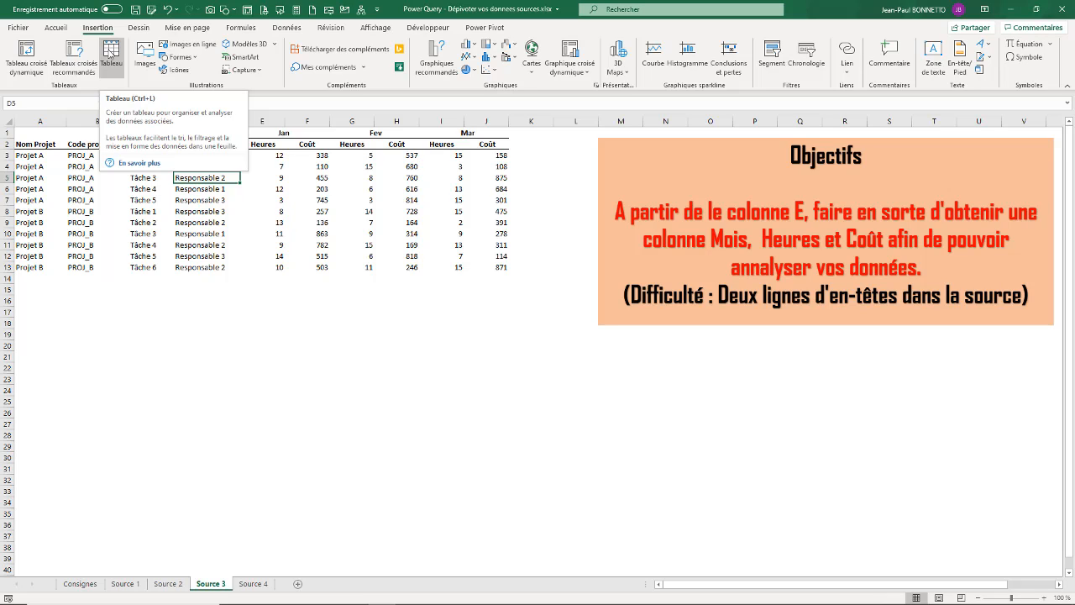
left_click(186, 198)
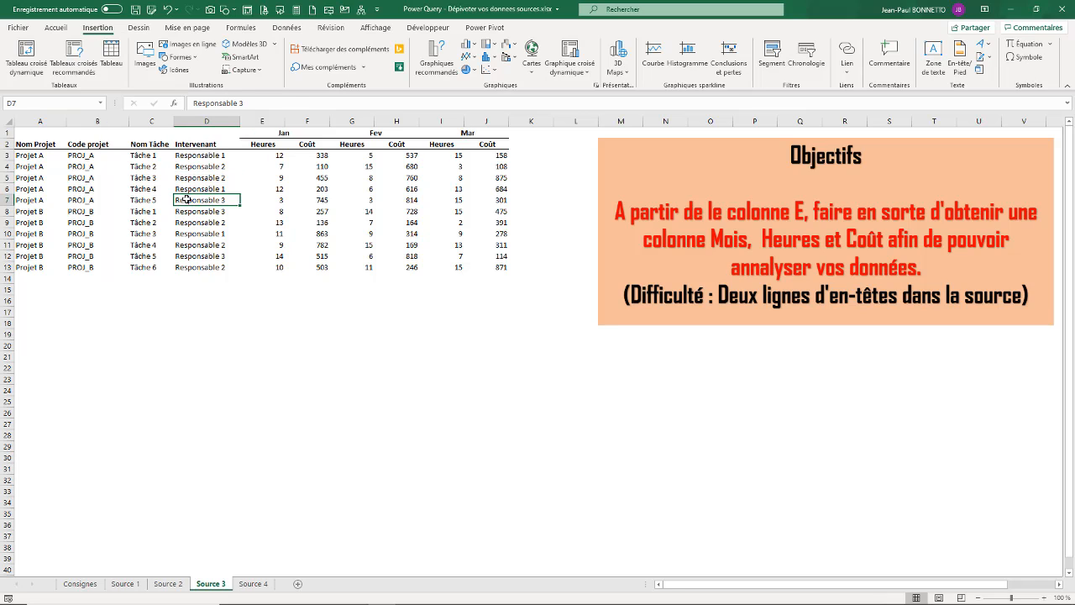
key("ctrl+t")
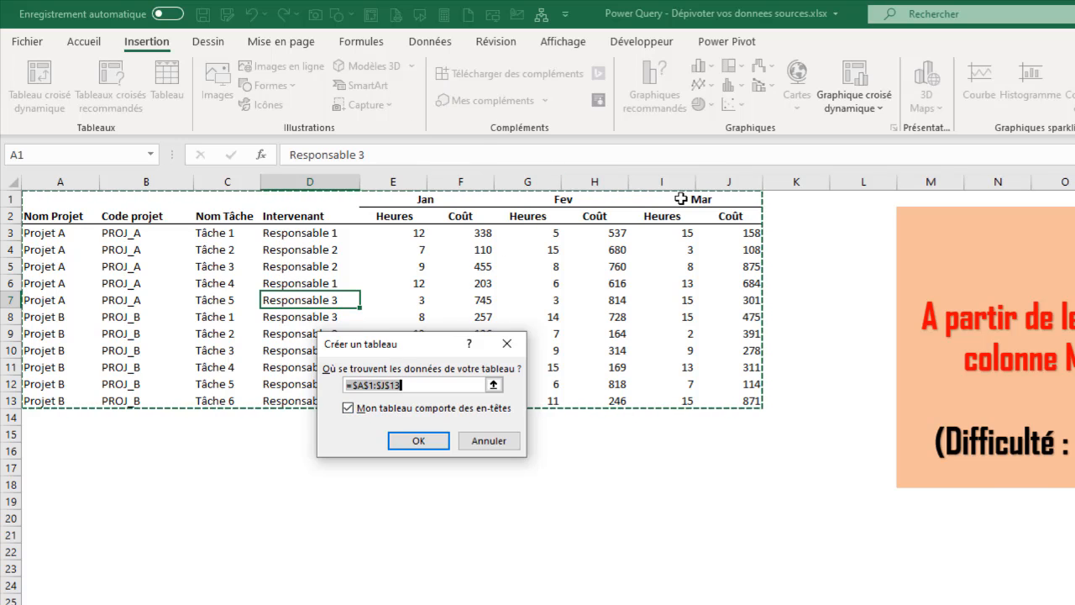
left_click(350, 409)
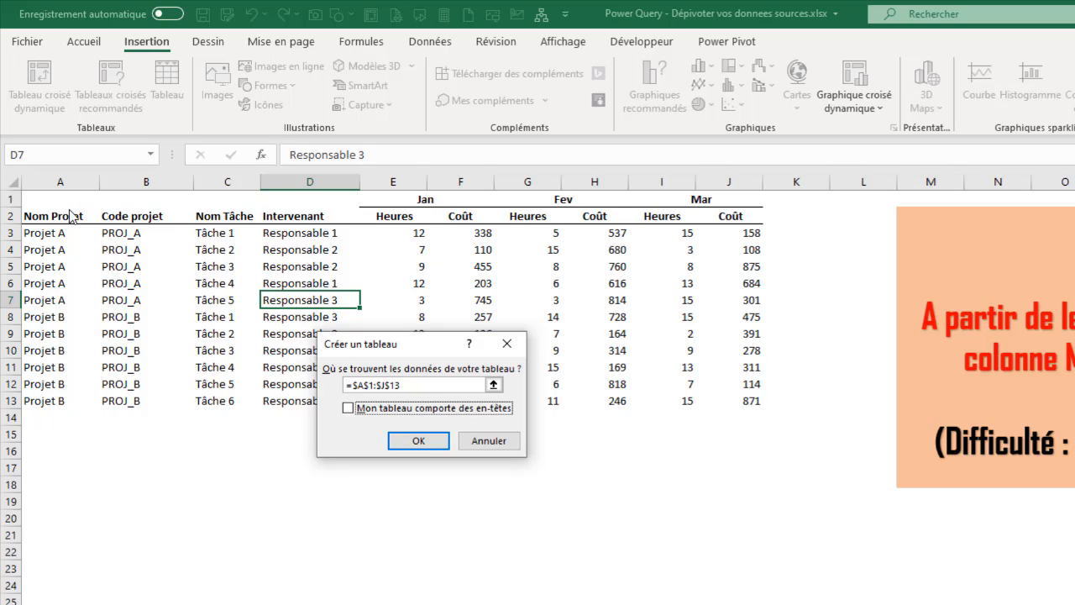
Create the A1:J13 table and rename it from Tableau5 to TSource3.
left_click(418, 441)
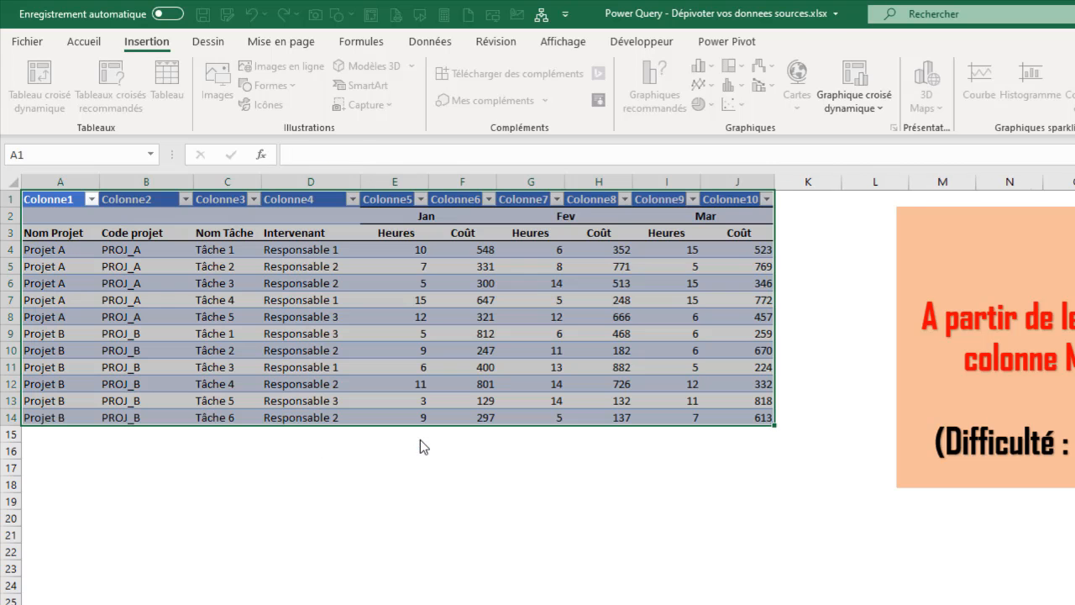
left_click(359, 293)
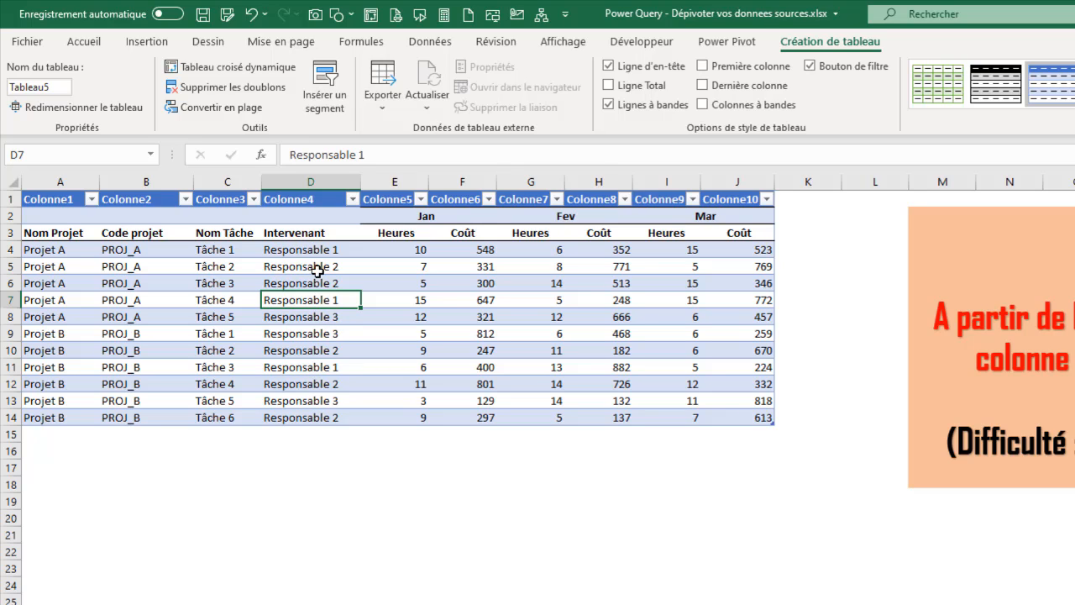
left_click(60, 84)
double_click(61, 84)
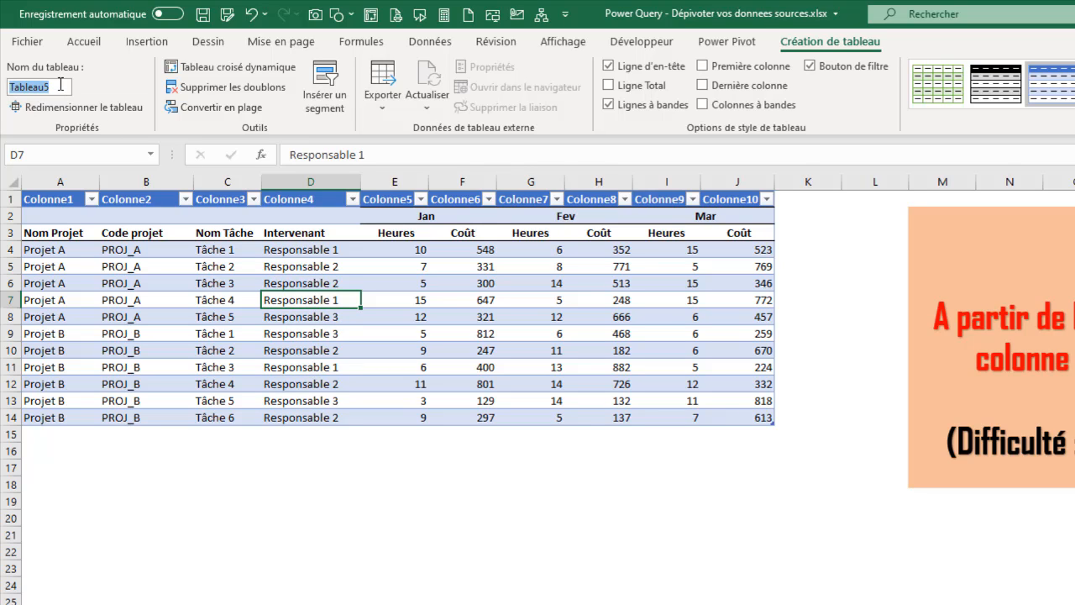
type("Tource3")
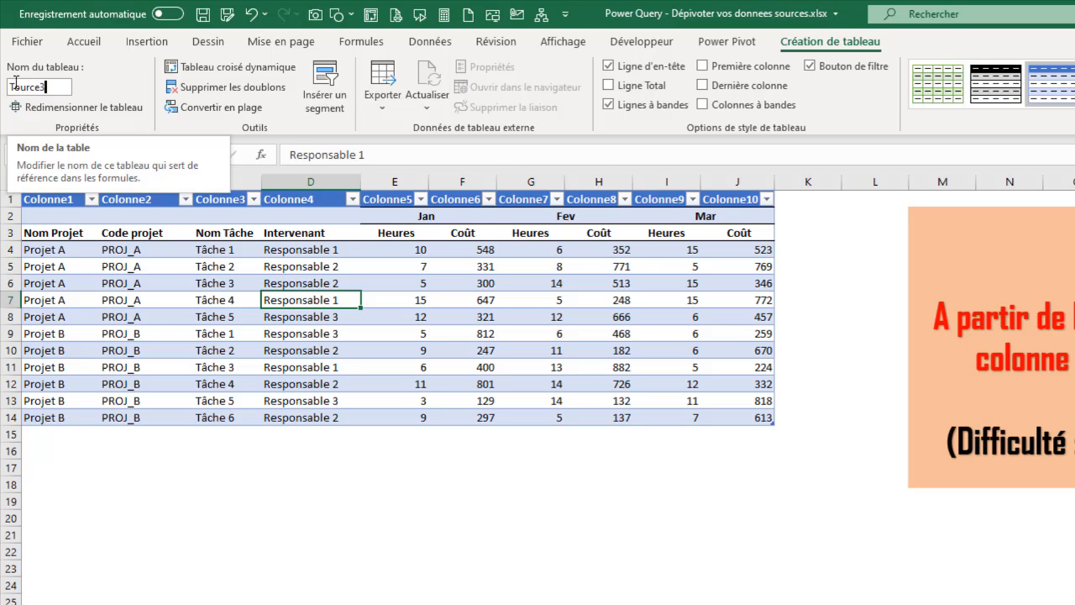
type("S")
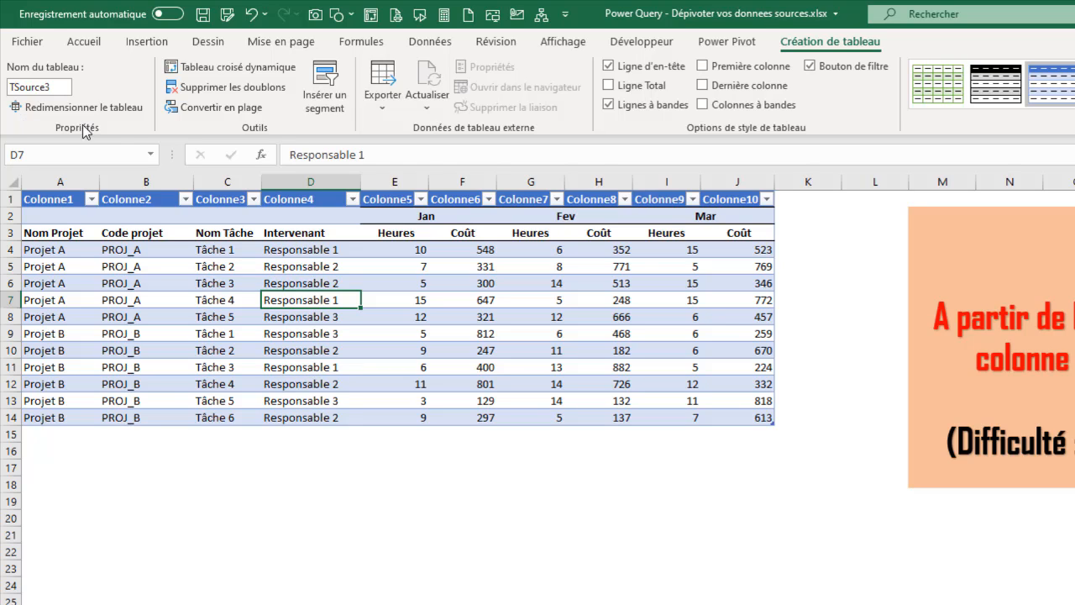
key("Home")
left_click(314, 282)
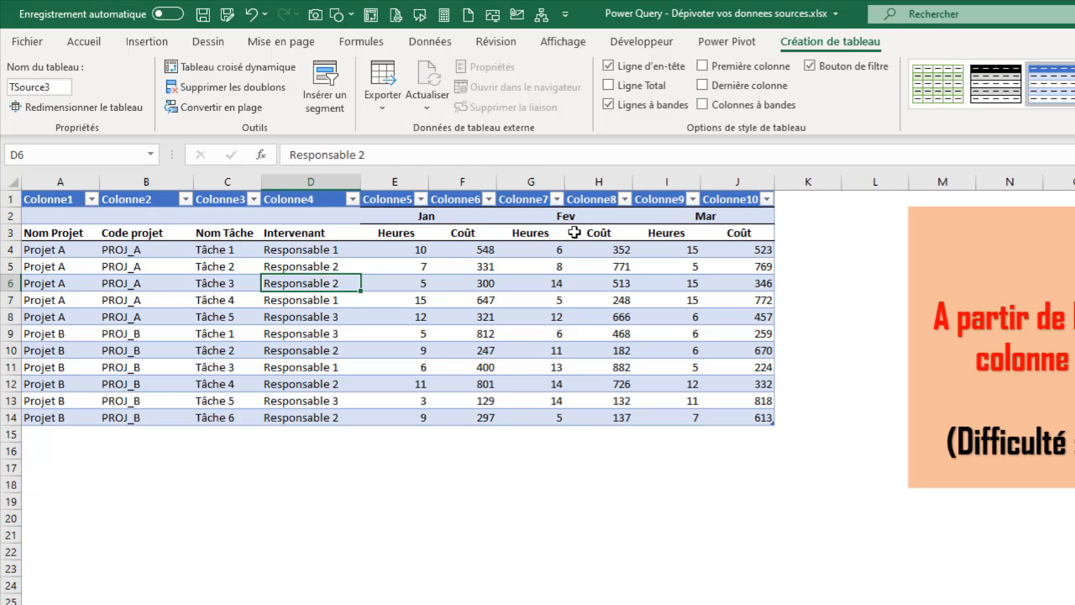
left_click(429, 42)
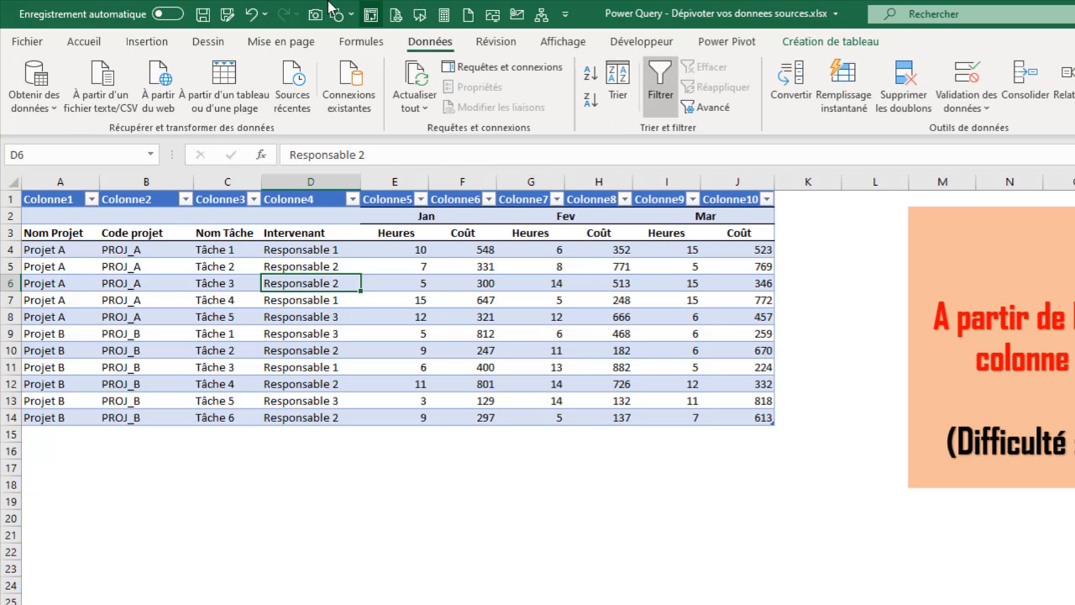
left_click(225, 87)
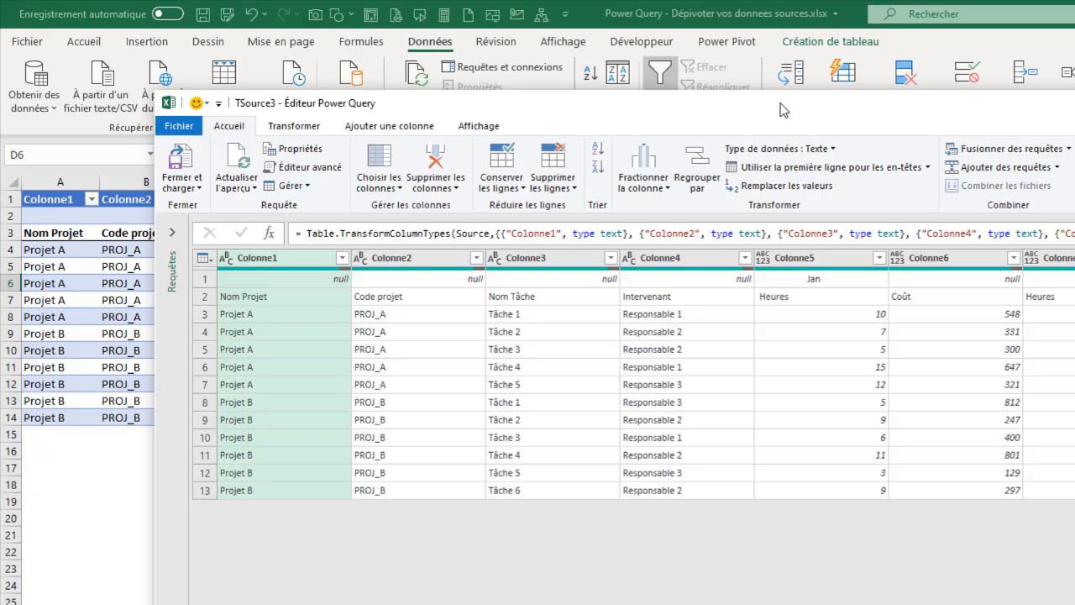
left_click_drag(782, 104, 624, 56)
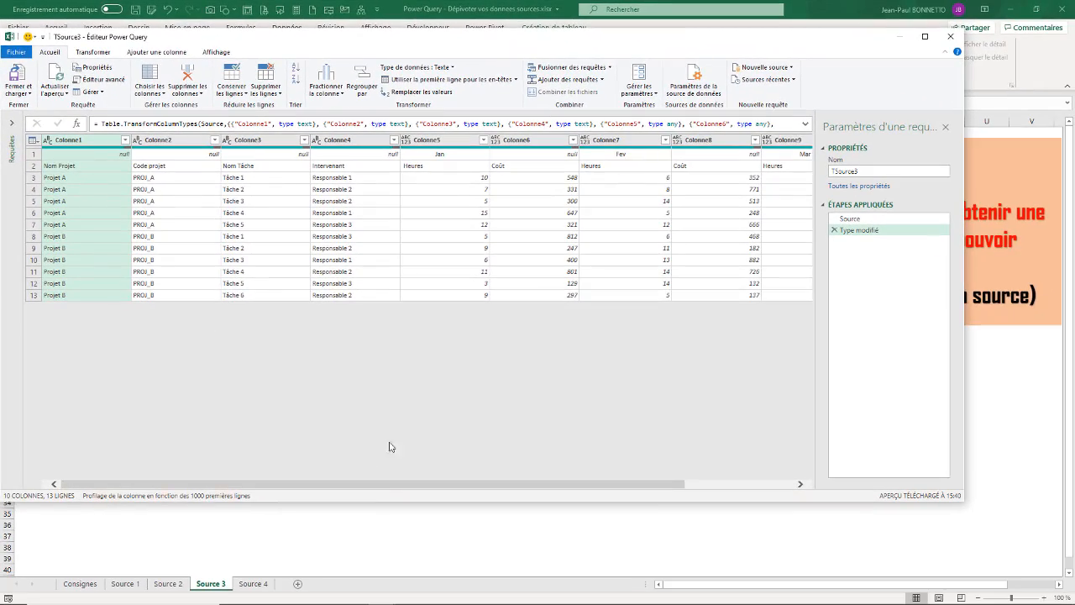
left_click_drag(384, 505, 392, 402)
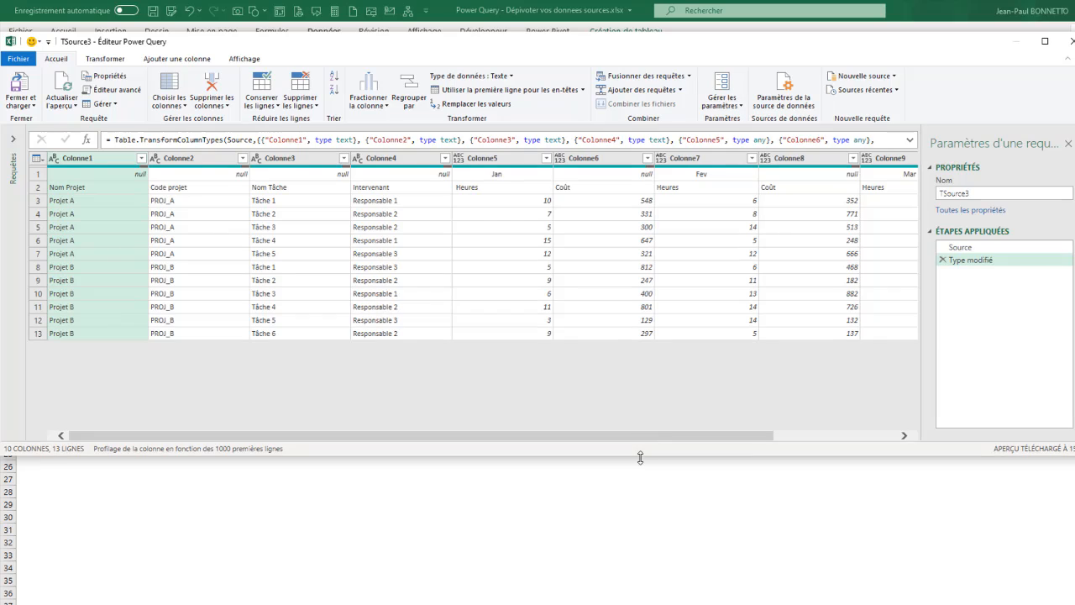
left_click_drag(641, 458, 640, 492)
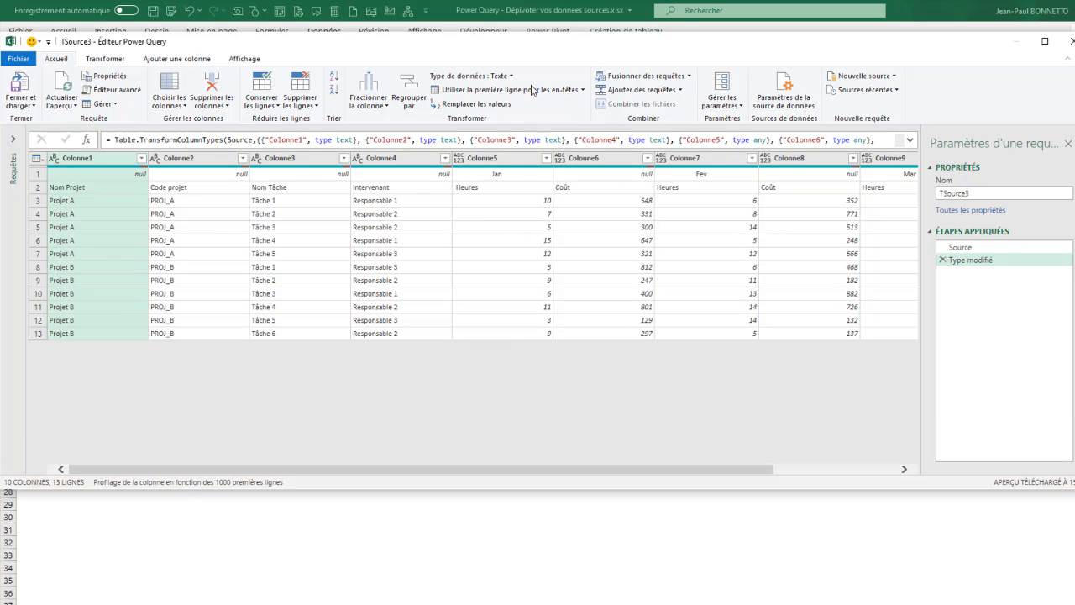
left_click_drag(533, 47, 614, 378)
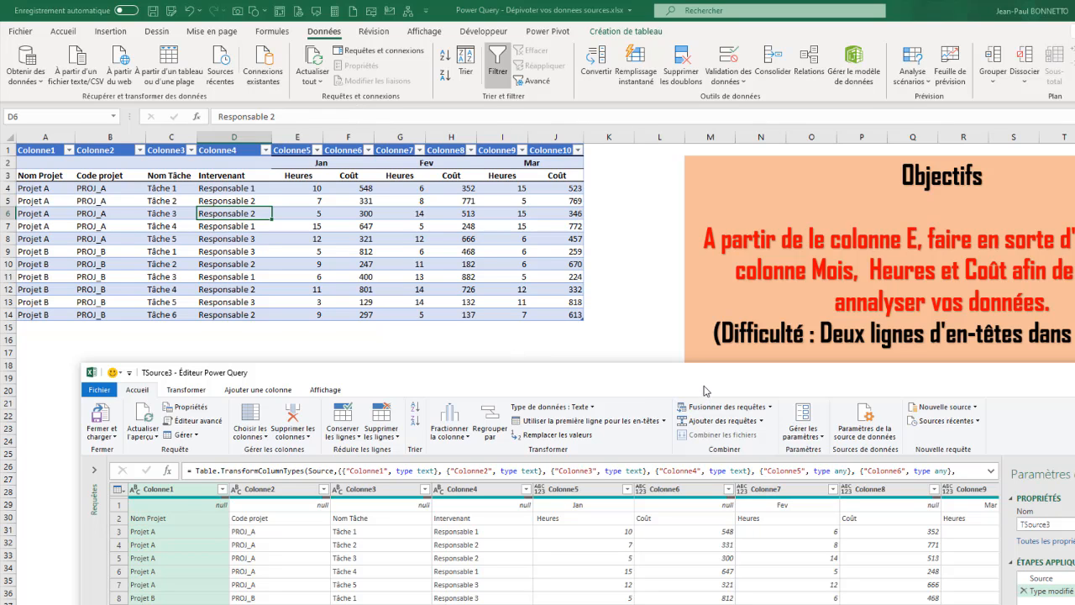
left_click_drag(683, 386, 640, 130)
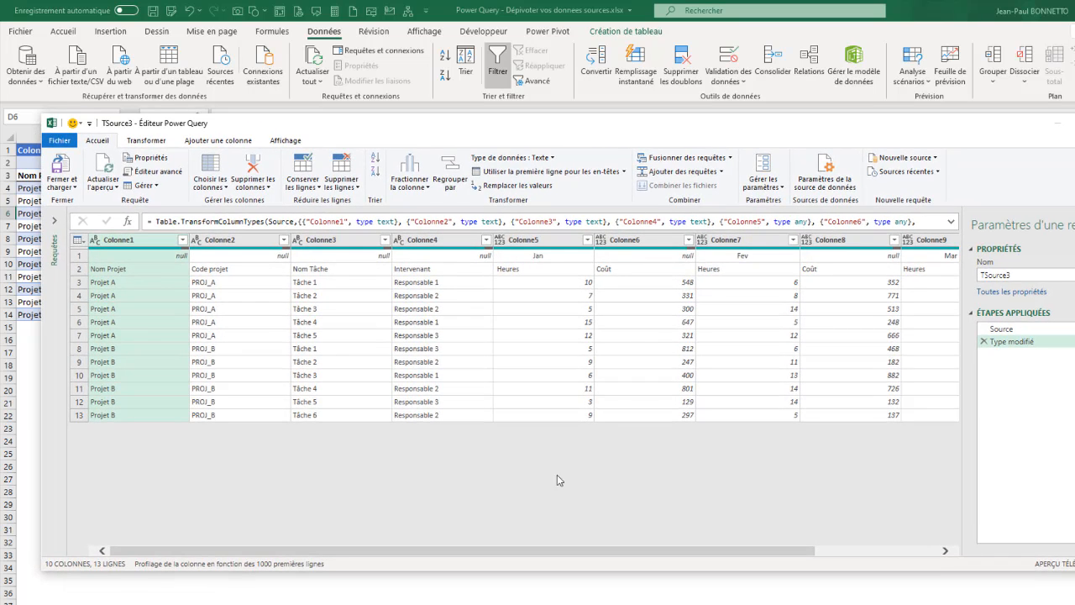
left_click_drag(579, 132, 557, 127)
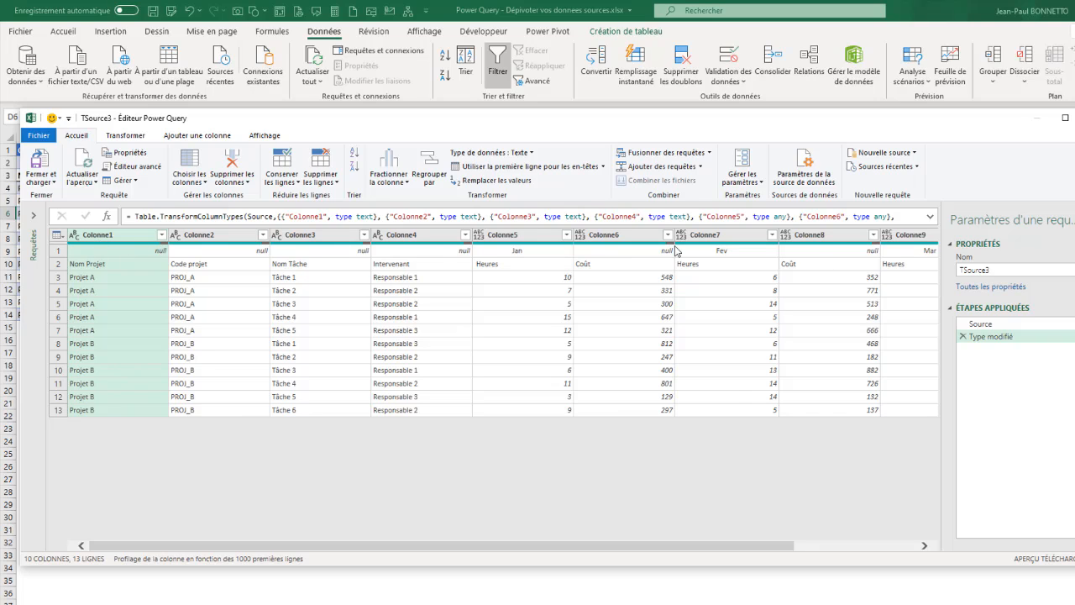
Delete the Type modifié step, leaving only Source, and select Colonne1.
left_click(963, 337)
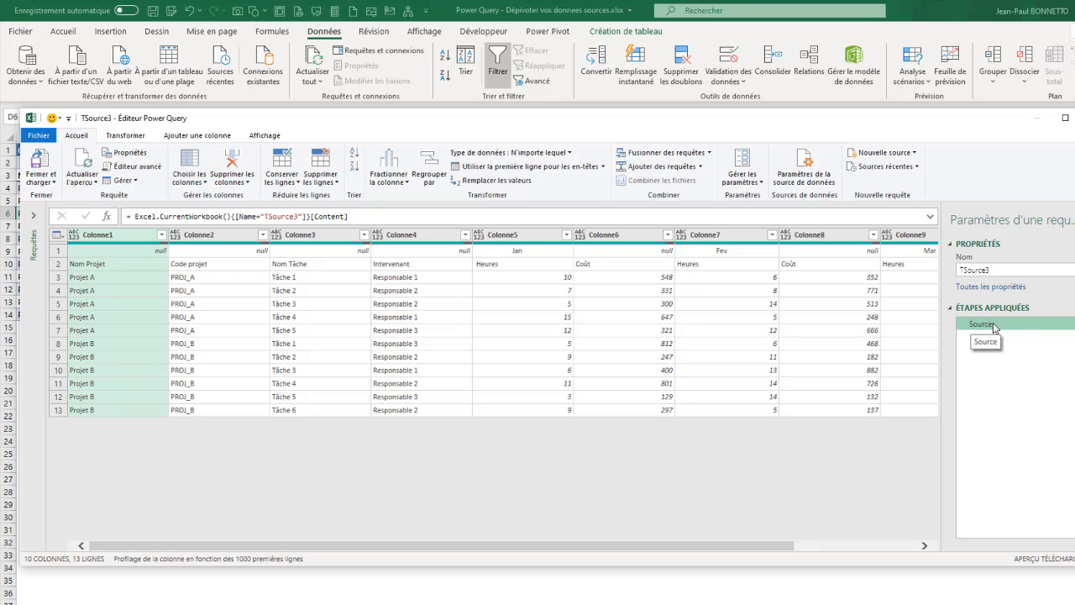
left_click(118, 292)
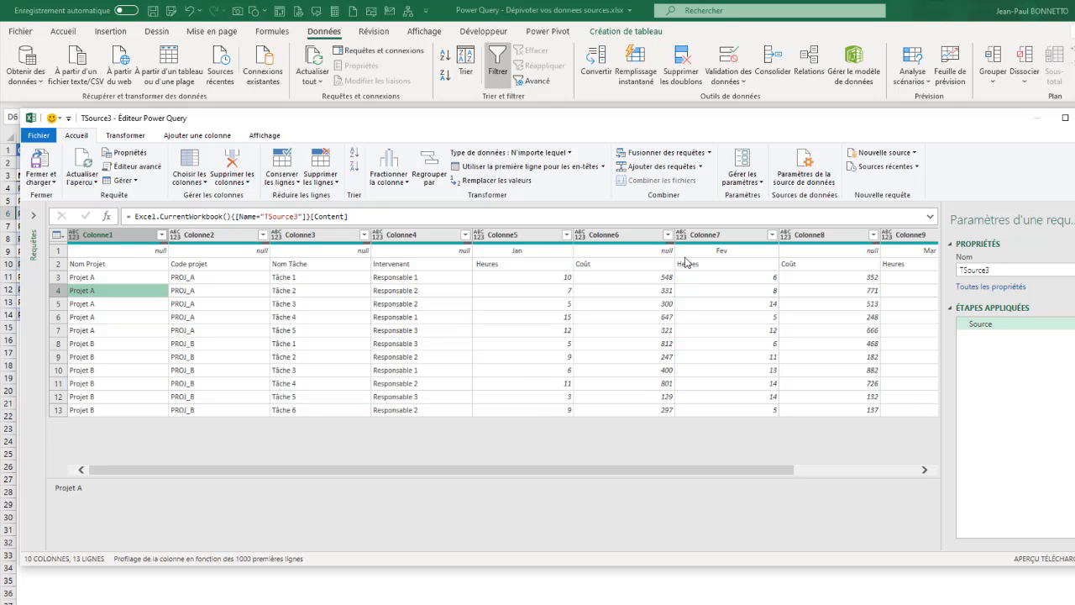
mouse_move(495, 123)
left_mouse_down()
mouse_move(515, 355)
mouse_move(510, 137)
left_mouse_up()
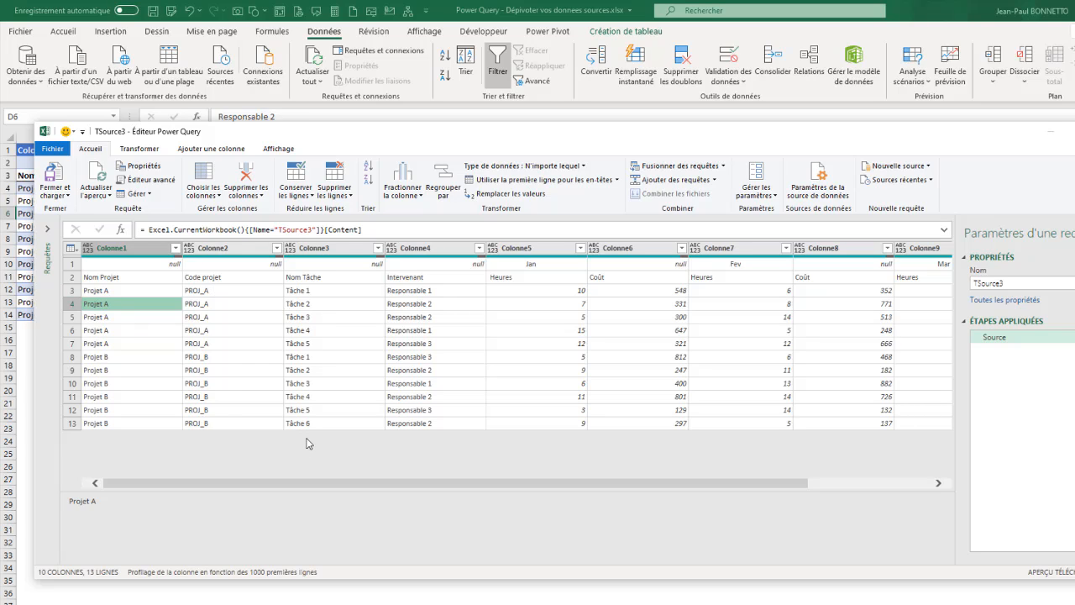
left_click(120, 250)
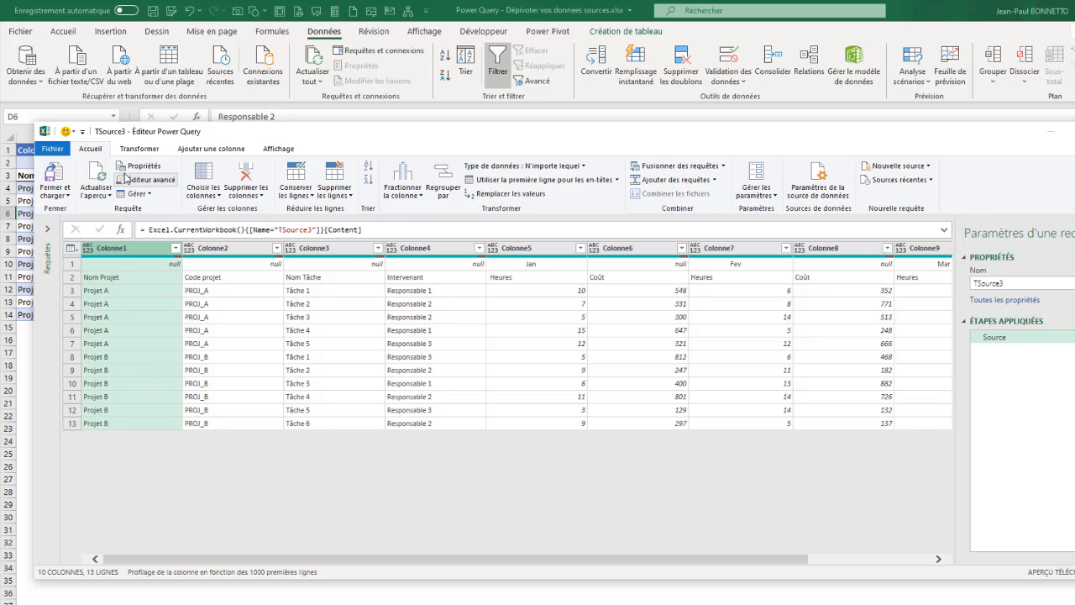
left_click(139, 149)
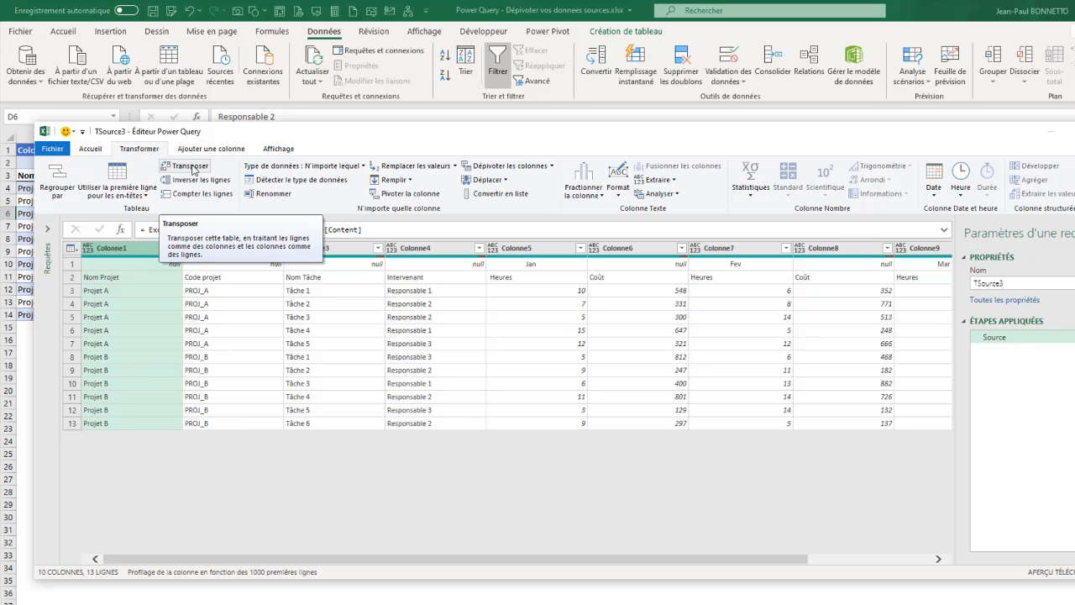
Transpose TSource3 into 13 columns by 10 rows, with Jan, Fev, Mar down Column1.
left_click(190, 168)
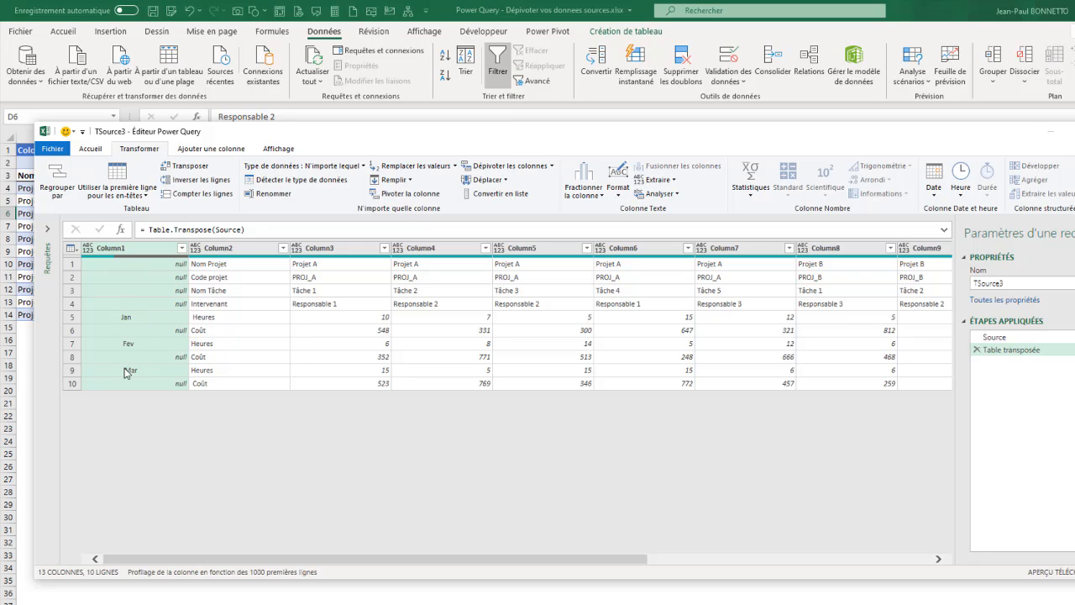
Rename the Table transposée step to TransposeTableau.
left_click(1012, 350)
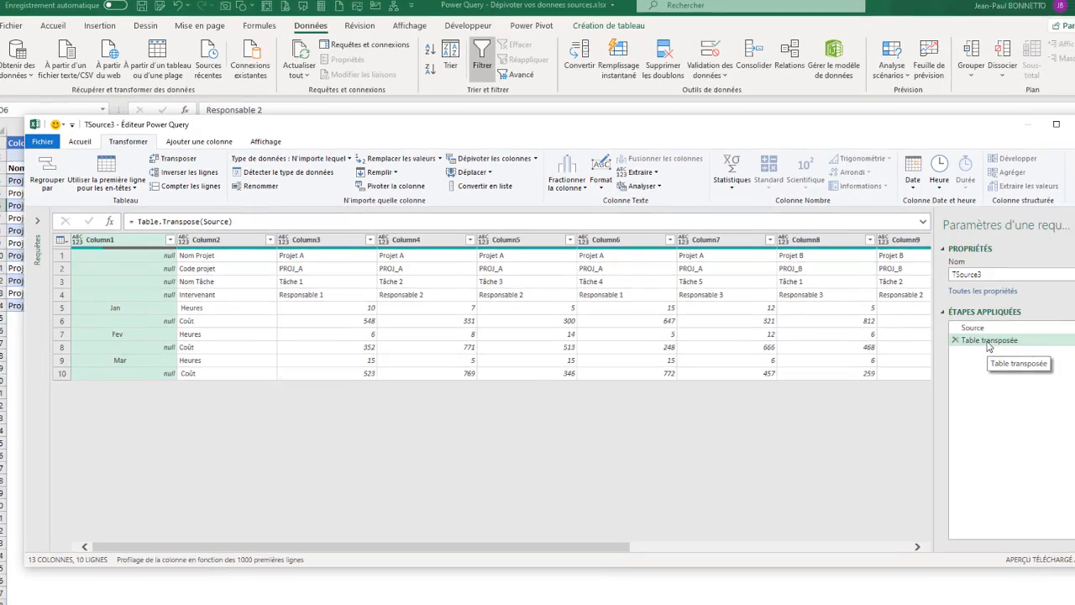
right_click(1010, 351)
left_click(985, 353)
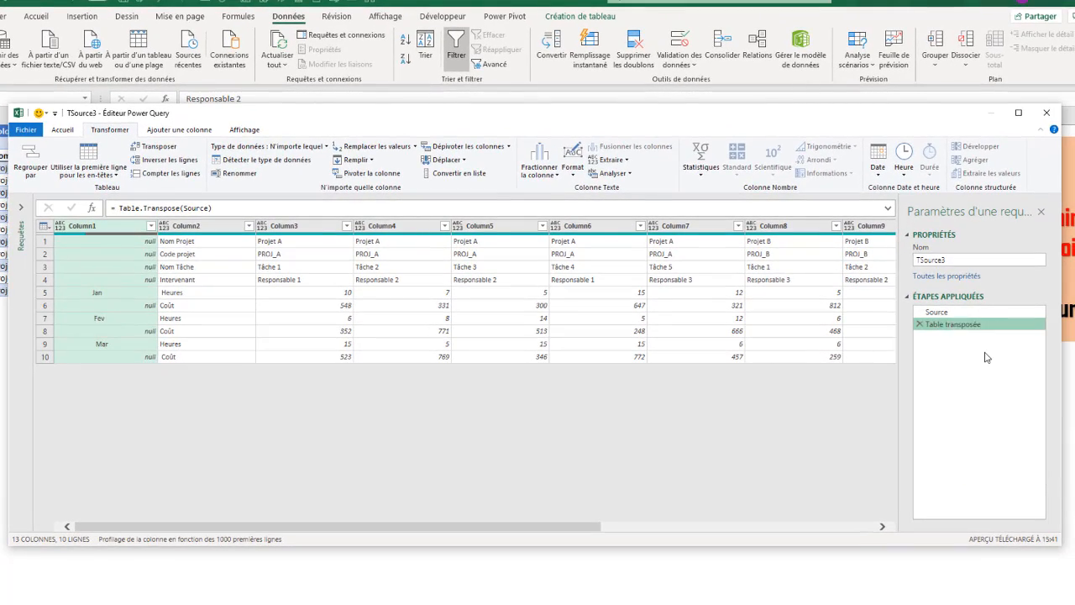
type("T")
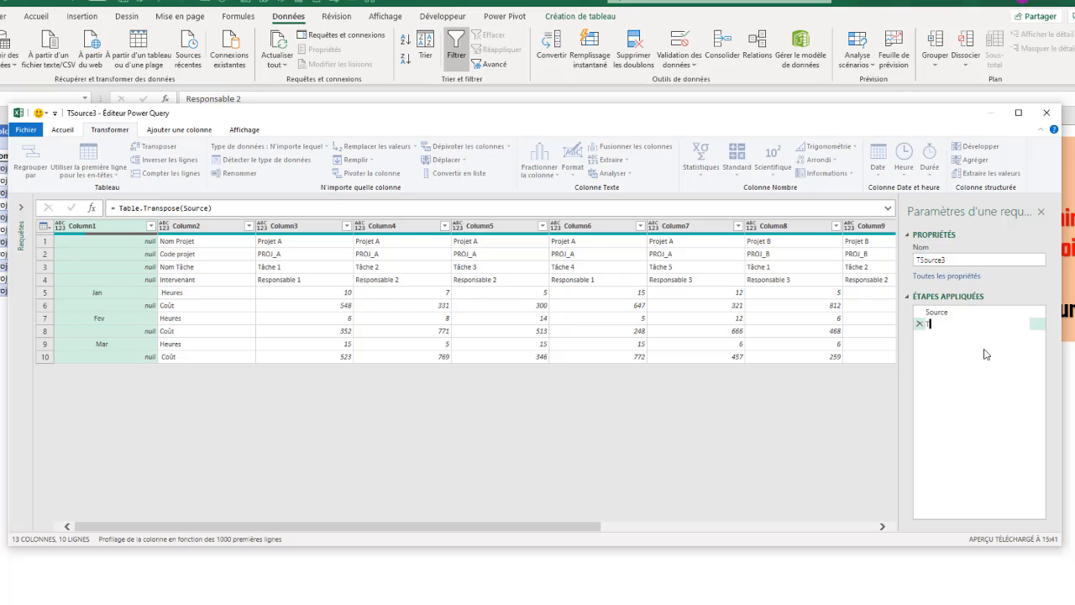
type("ransposeTableau")
key("Return")
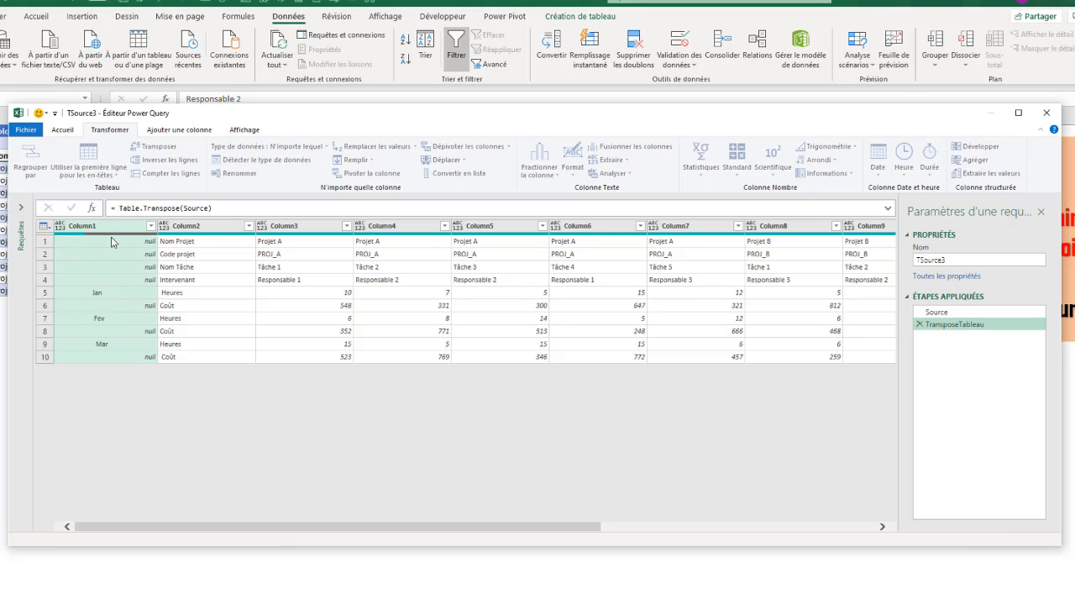
left_click(88, 296)
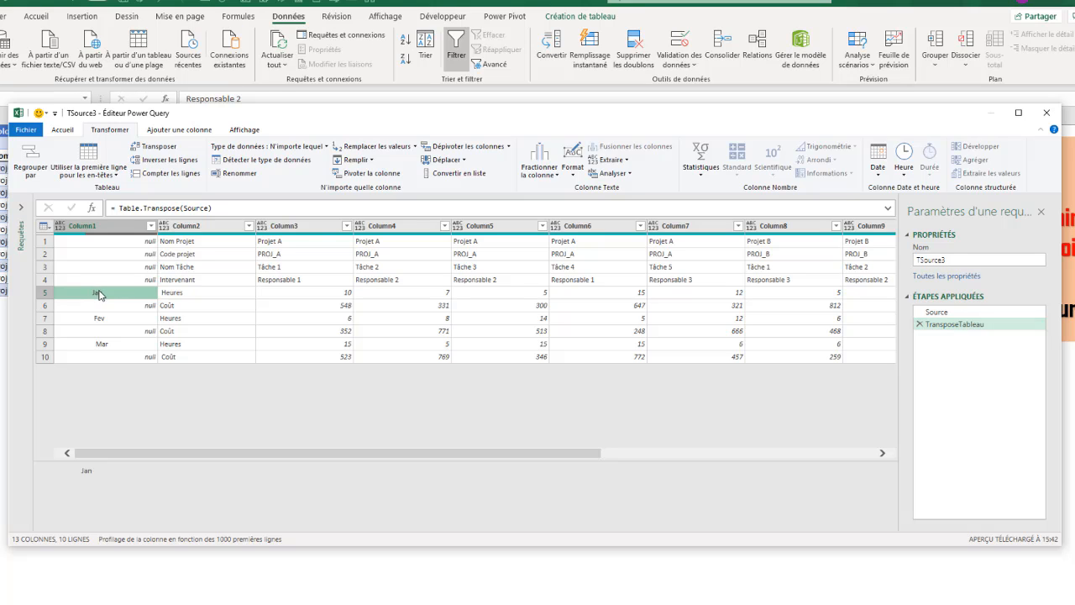
mouse_move(368, 118)
left_mouse_down()
mouse_move(364, 227)
mouse_move(364, 104)
left_mouse_up()
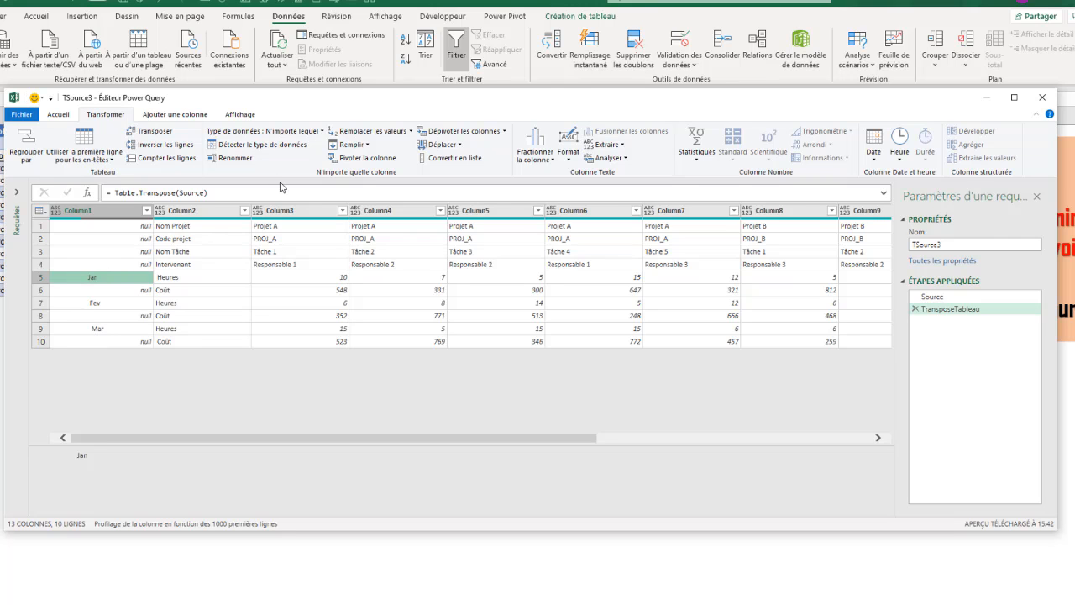
left_click_drag(336, 104, 339, 132)
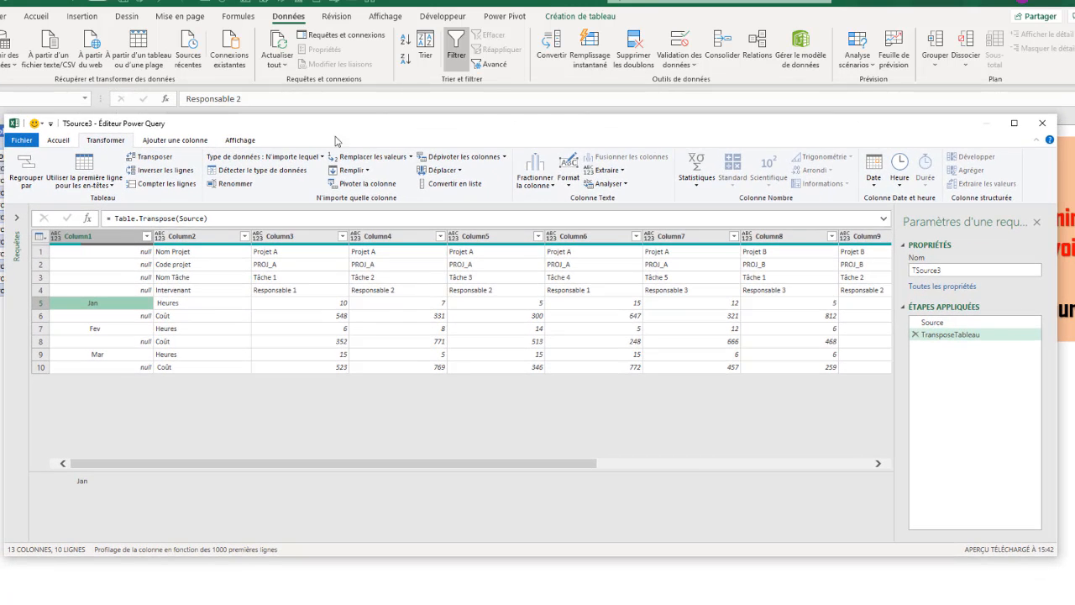
right_click(92, 303)
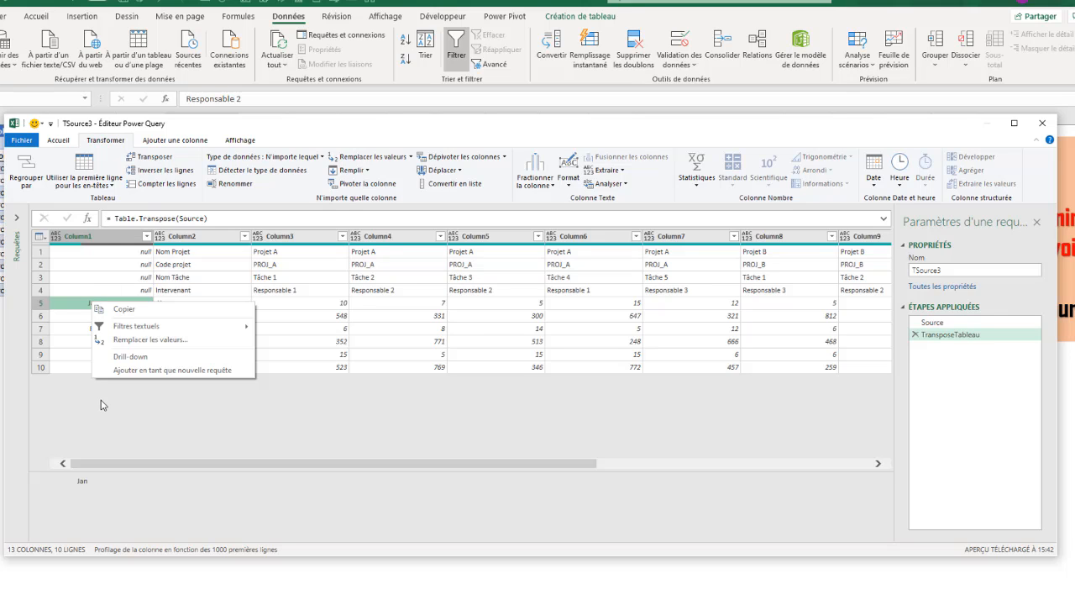
left_click(72, 306)
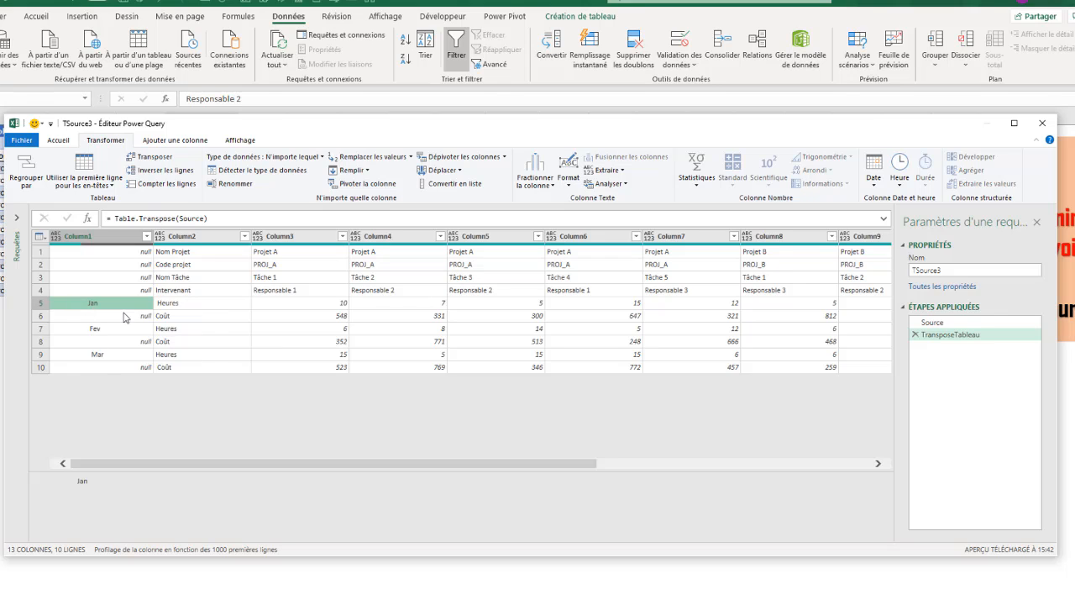
left_click(90, 238)
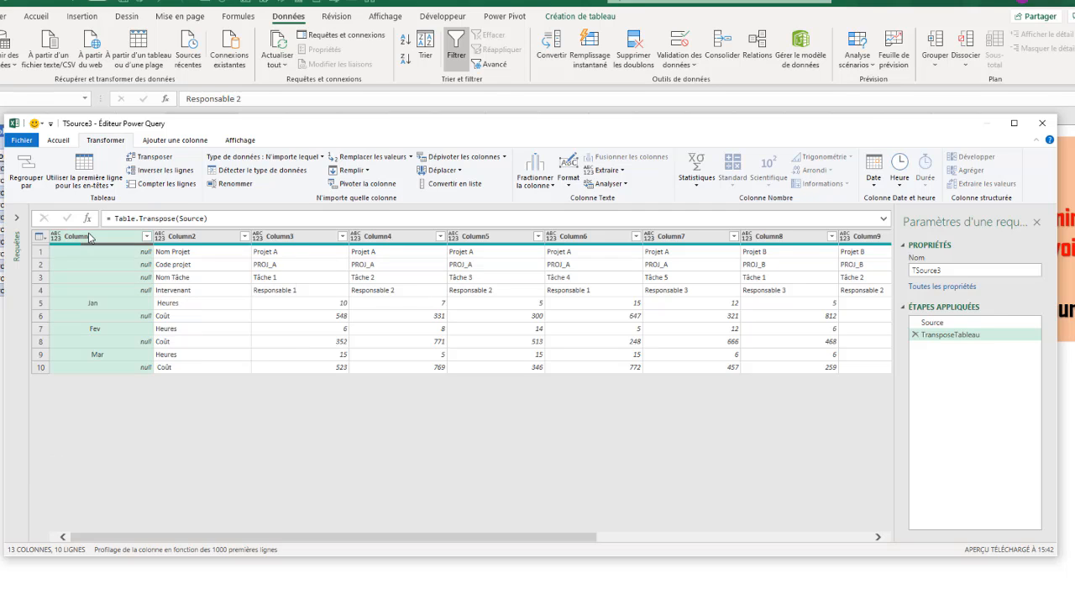
right_click(90, 238)
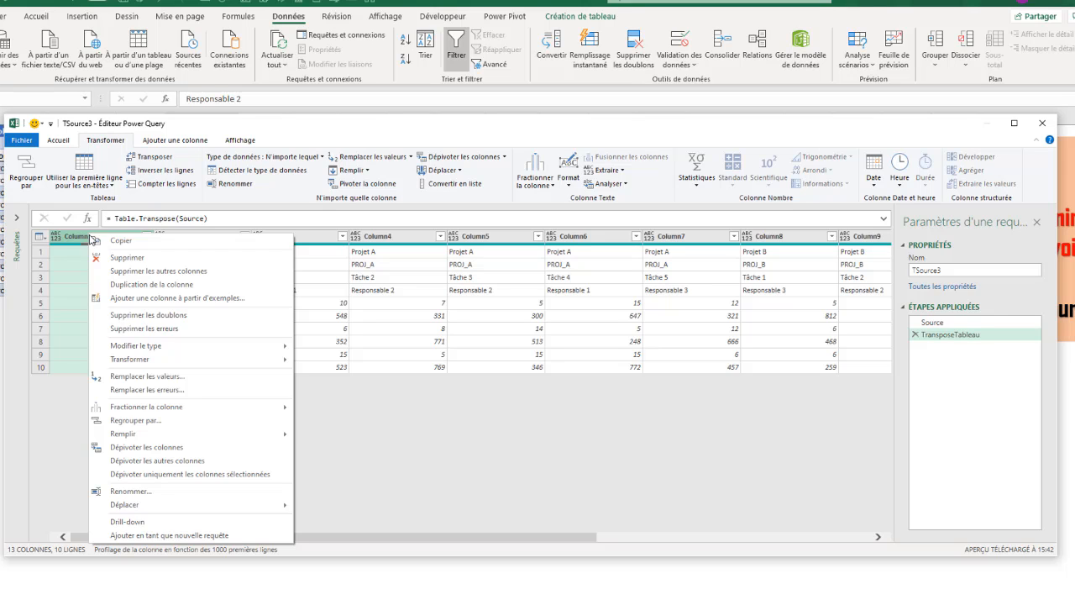
mouse_move(131, 435)
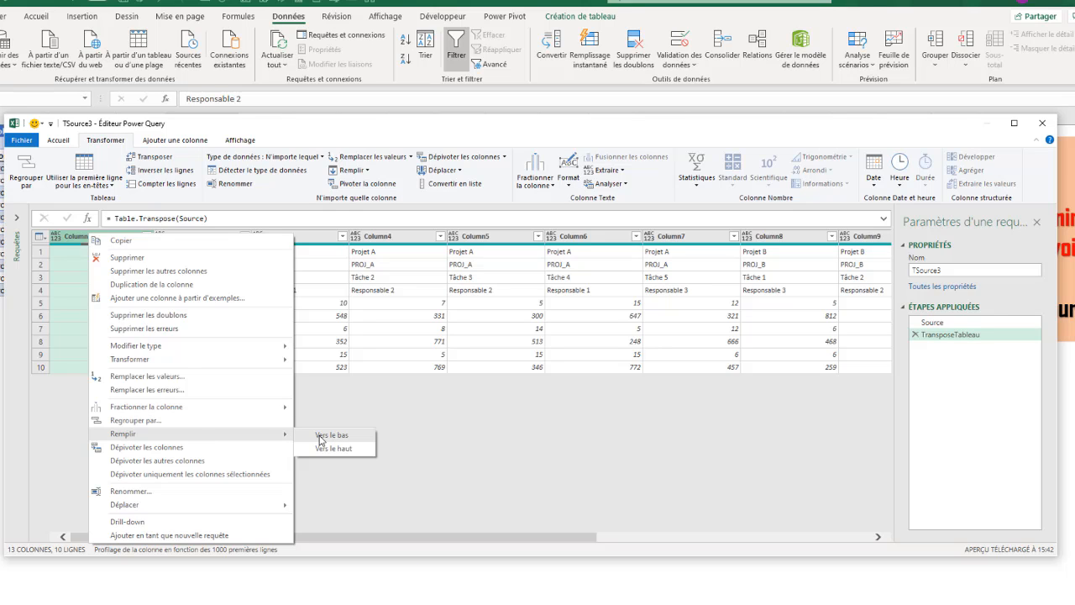
left_click(58, 313)
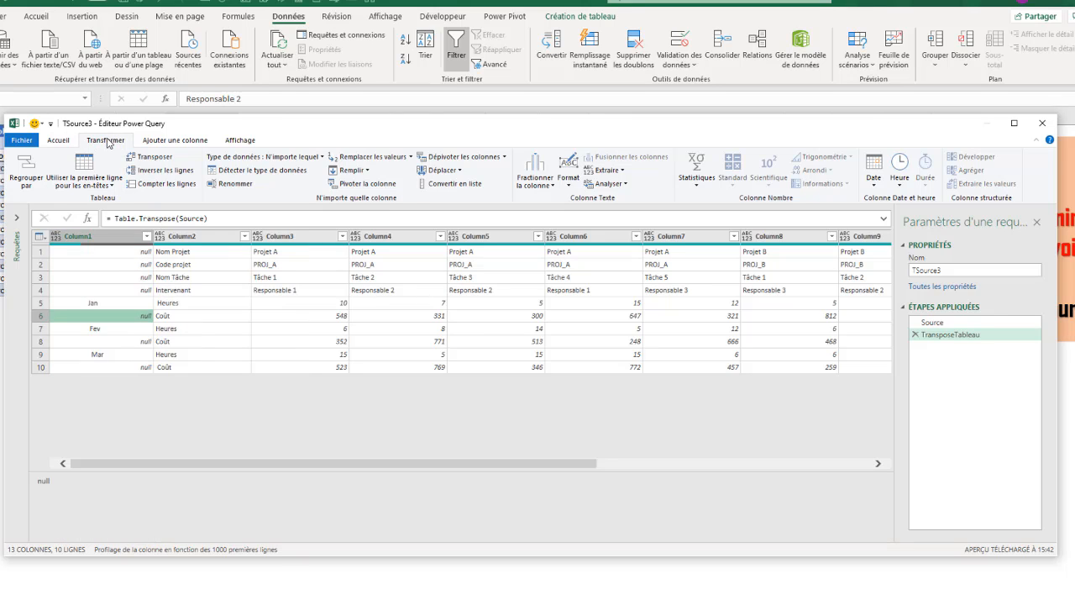
Fill Column1 down so every Heures and Coût row gets its month, naming the step RemplirMois.
left_click(367, 171)
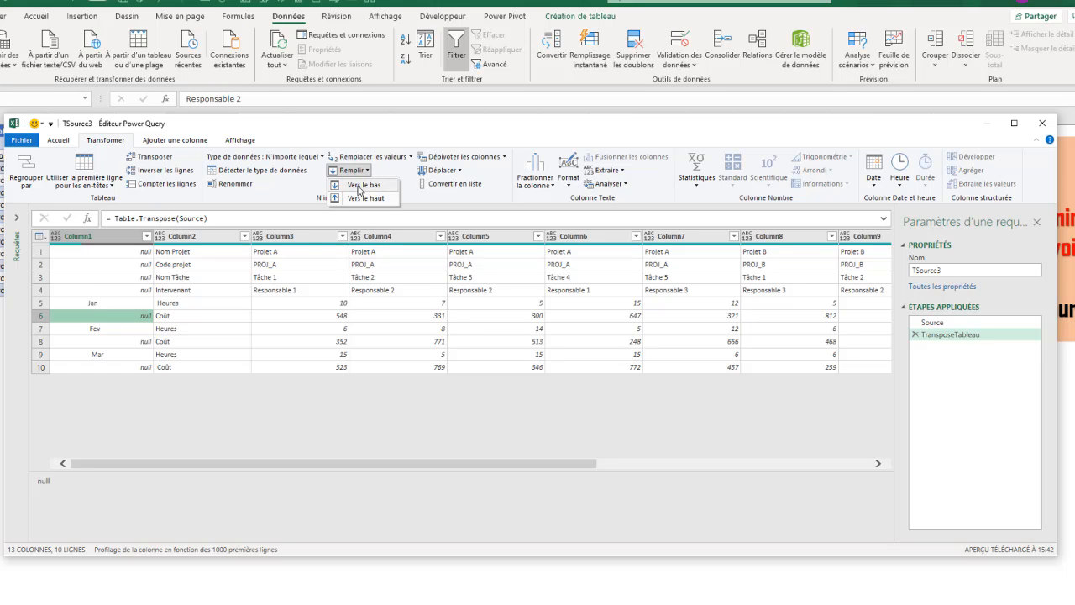
left_click(359, 186)
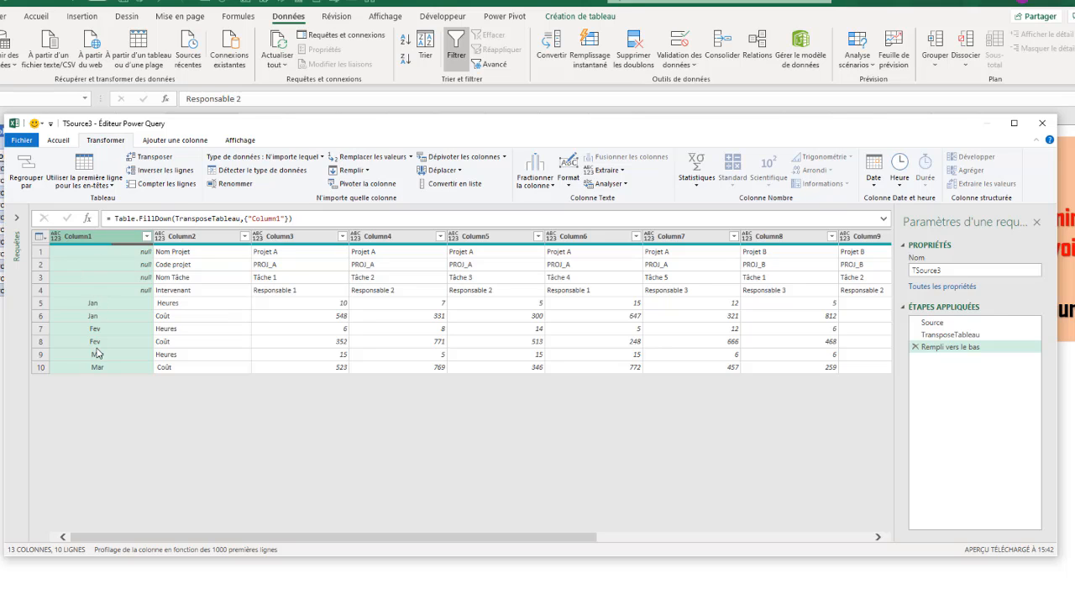
right_click(970, 348)
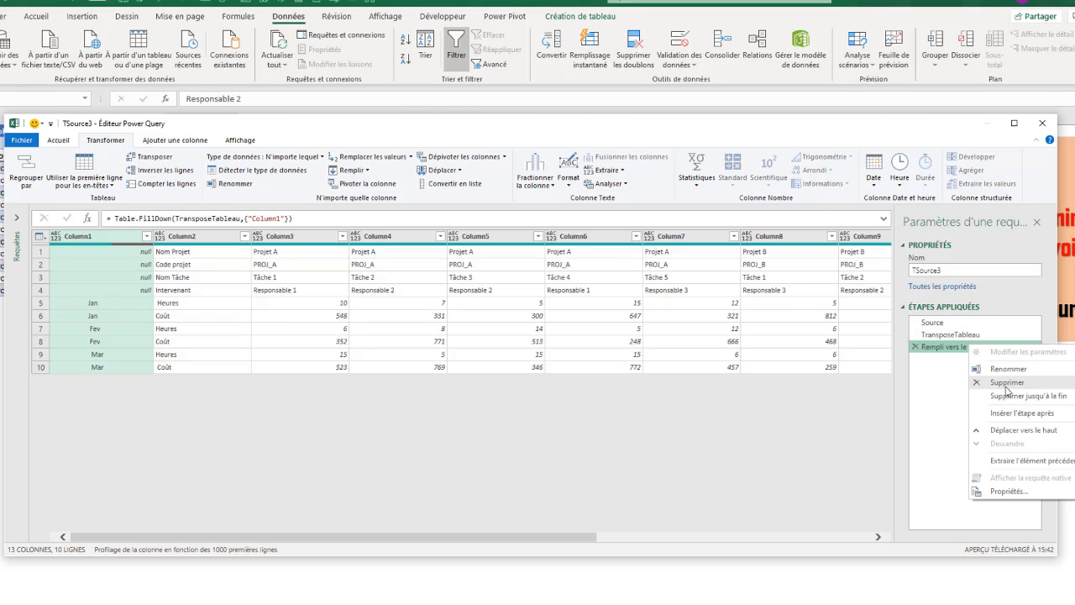
left_click(1007, 368)
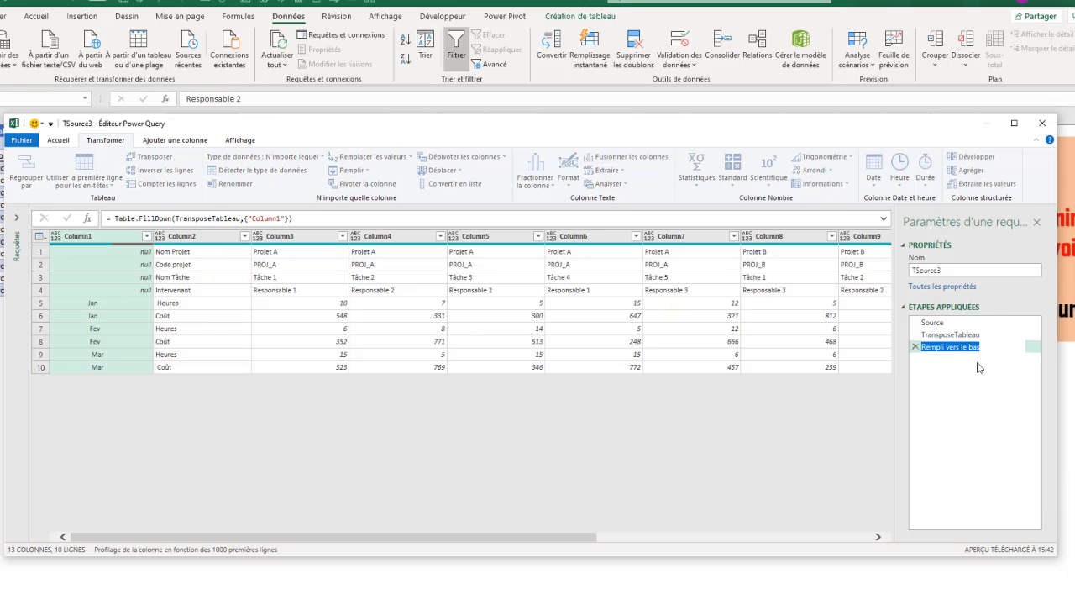
left_click(948, 346)
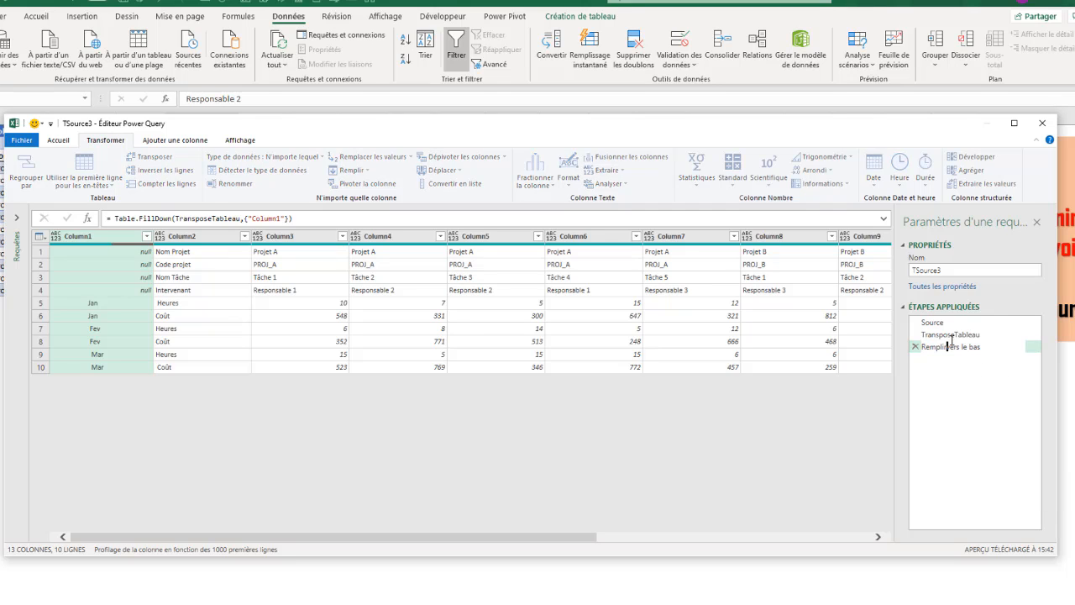
type("r Mois")
key("Delete")
key("Delete")
key("Delete")
key("Delete")
key("Delete")
key("Delete")
key("Delete")
key("Delete")
key("Delete")
key("Delete")
key("Delete")
left_click(946, 346)
key("Delete")
left_click(94, 239)
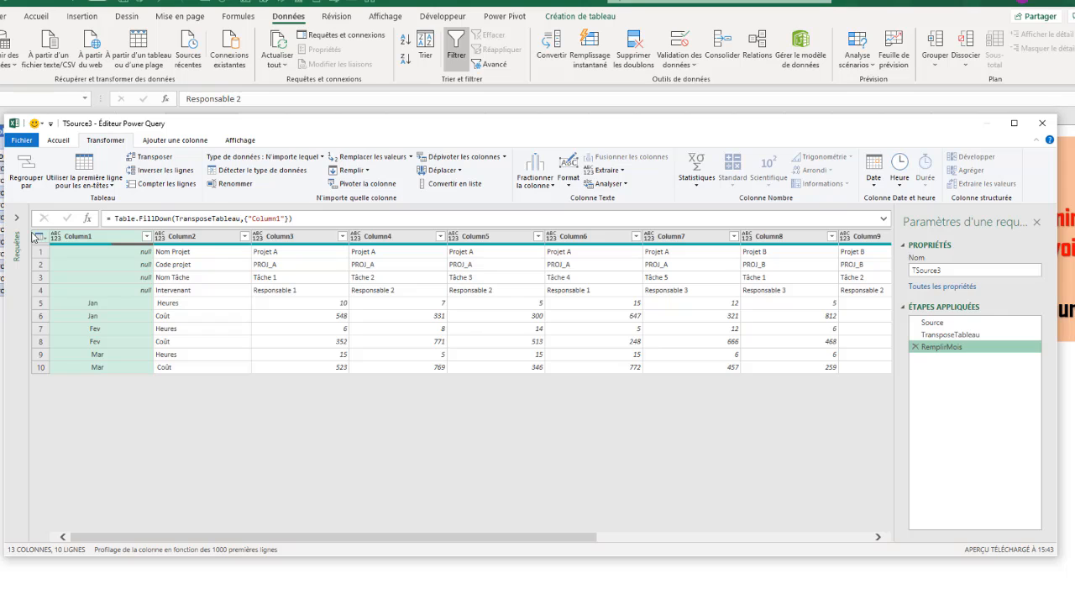
Select the Column2 Heures/Coût label column together with the Column1 month column.
left_click(190, 237)
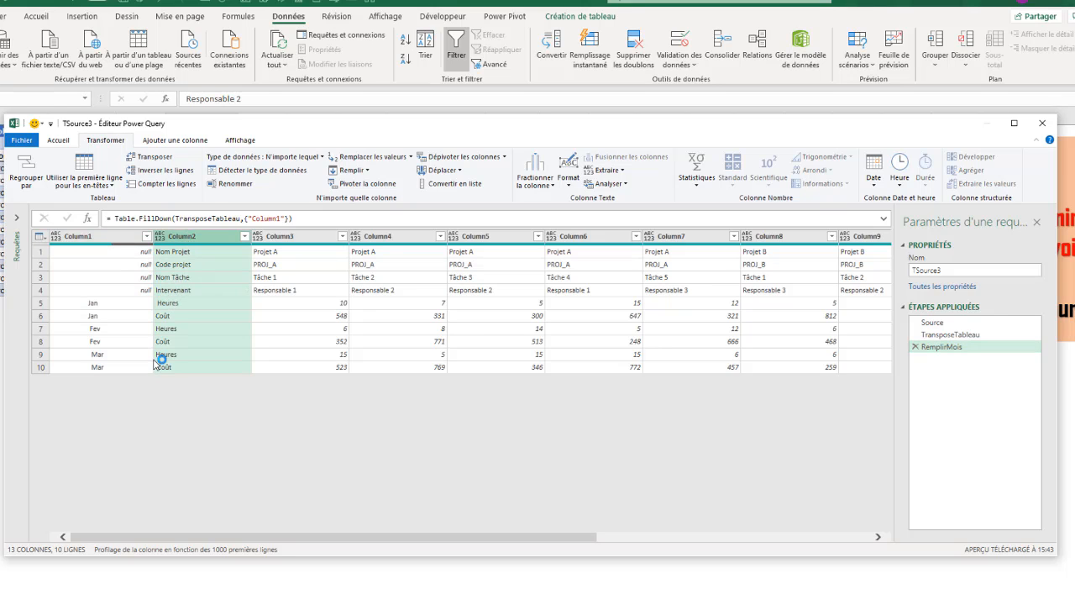
left_click(100, 235)
left_click(185, 240)
left_click(91, 237, "ctrl")
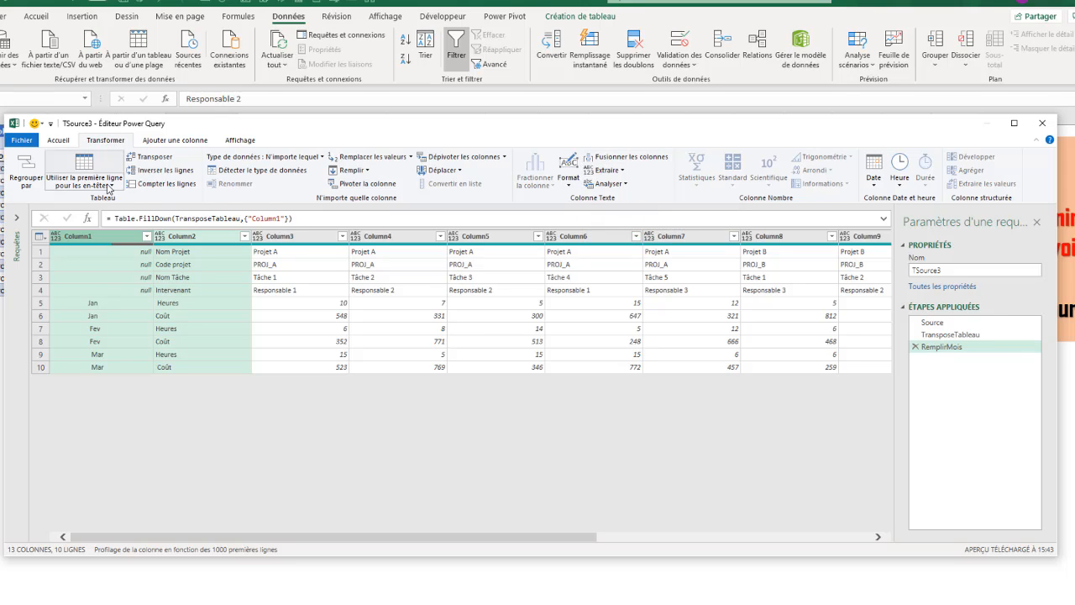
Merge Column2 and Column1 into a space-separated Fusionné column, e.g. 'Heures Jan'.
left_click(622, 158)
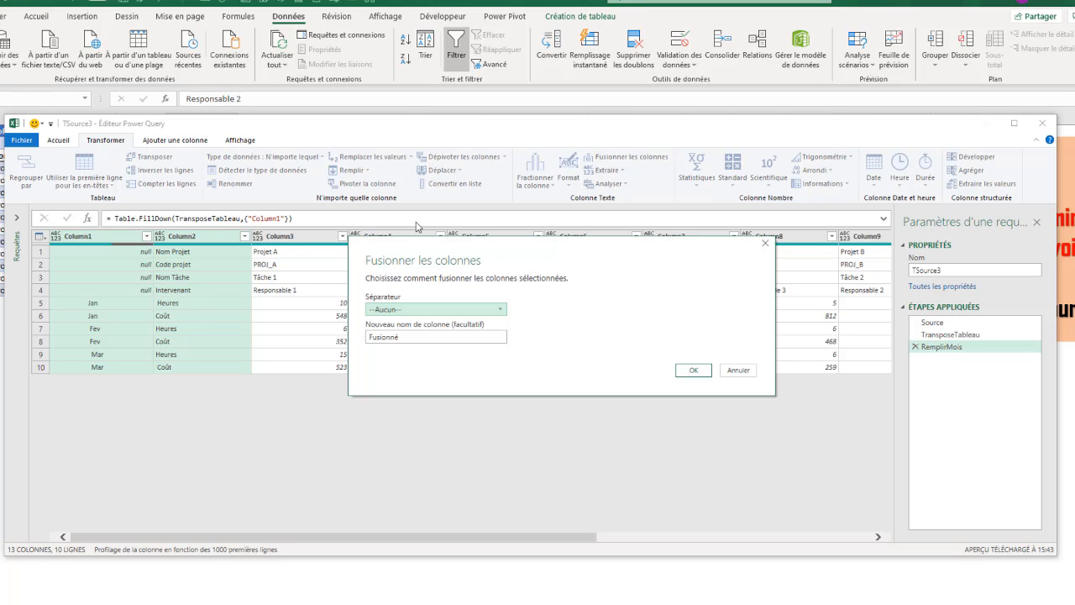
left_click_drag(442, 249, 372, 186)
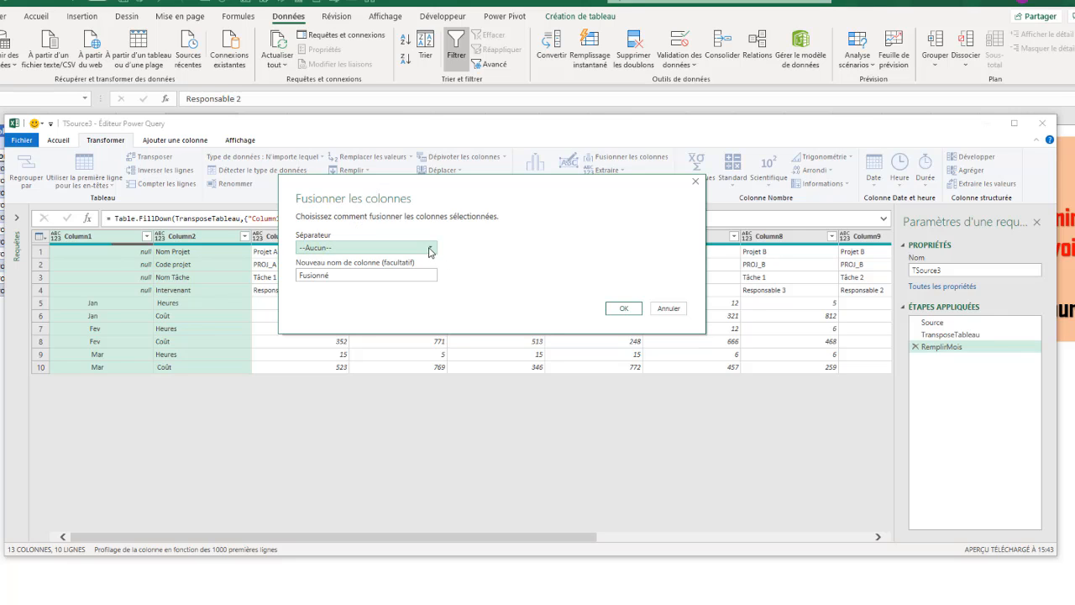
left_click(432, 251)
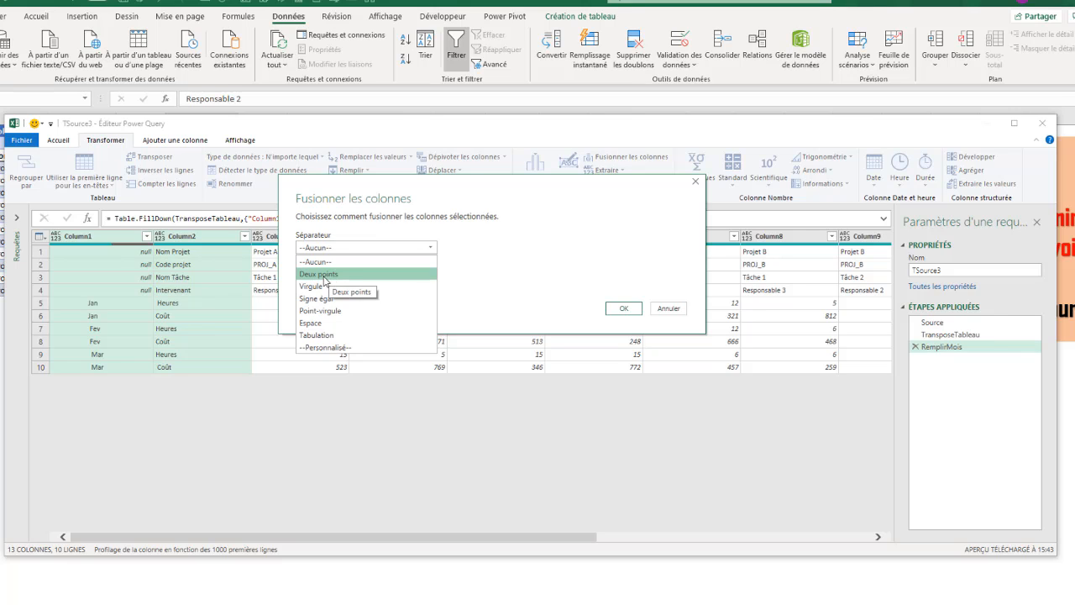
left_click(316, 324)
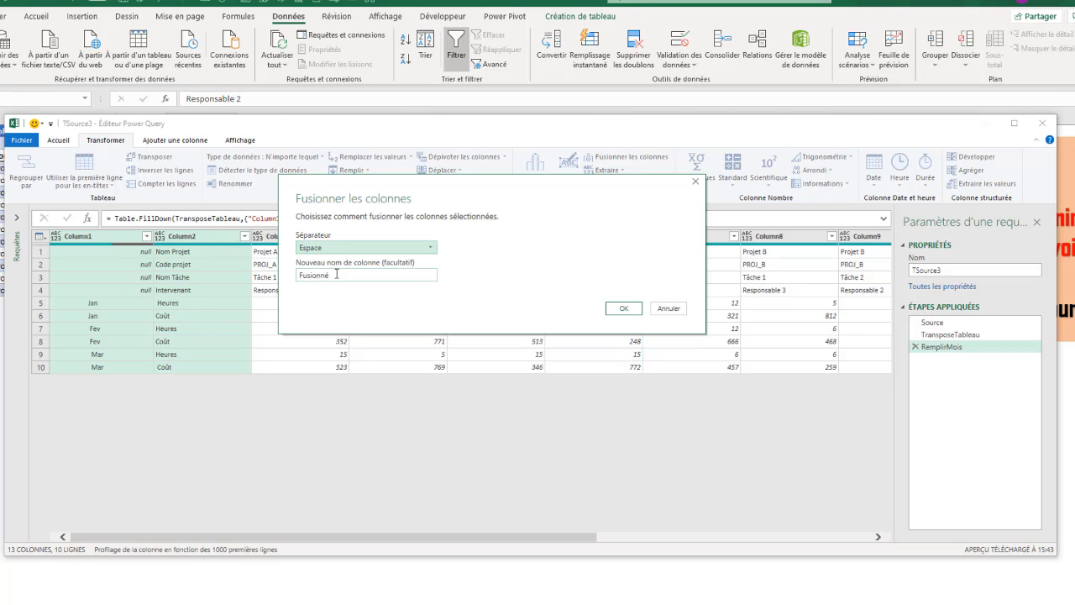
left_click(617, 310)
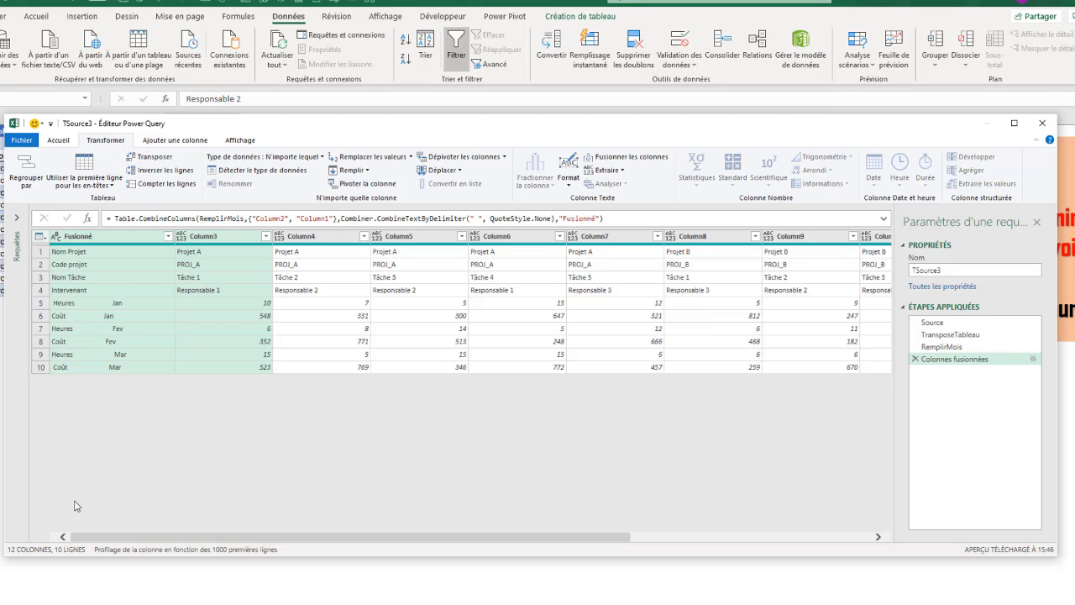
Rename the Colonnes fusionnées step to FusionnerColonnes.
left_click(100, 277)
left_click(98, 237)
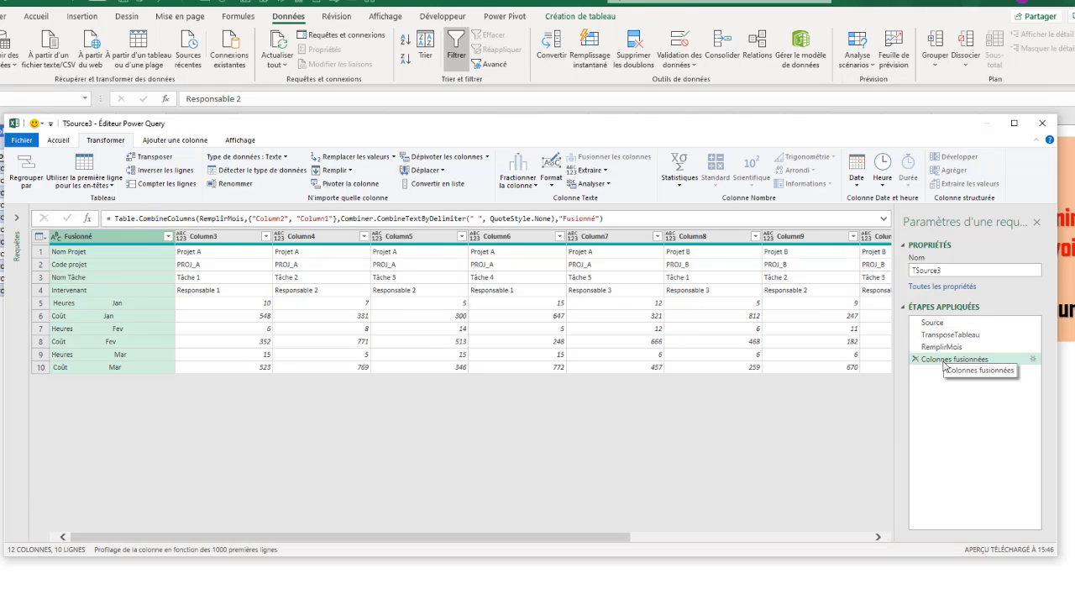
right_click(945, 363)
left_click(971, 386)
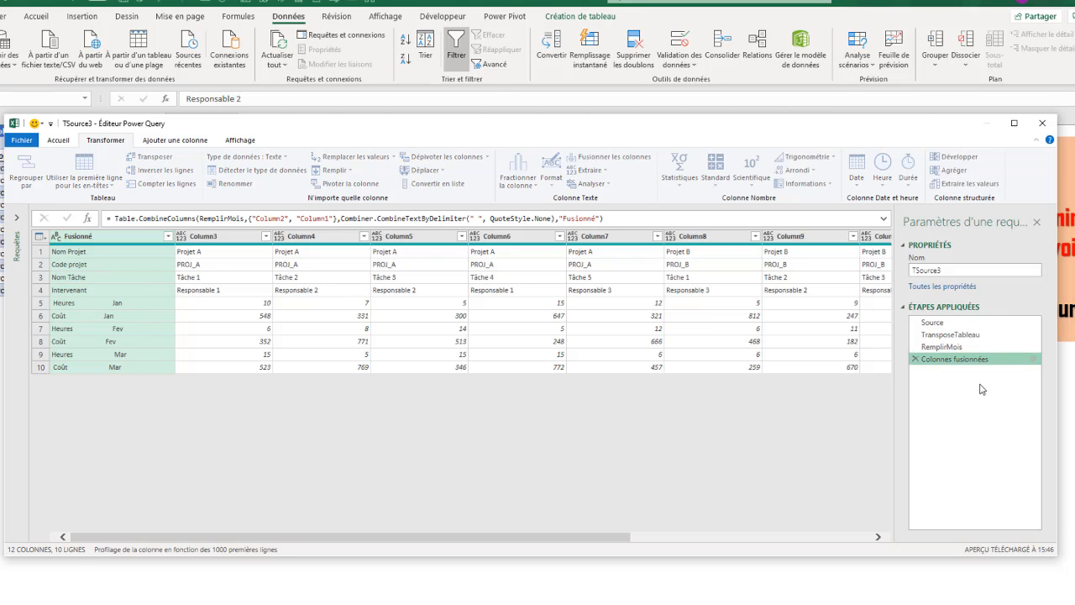
type("Fu")
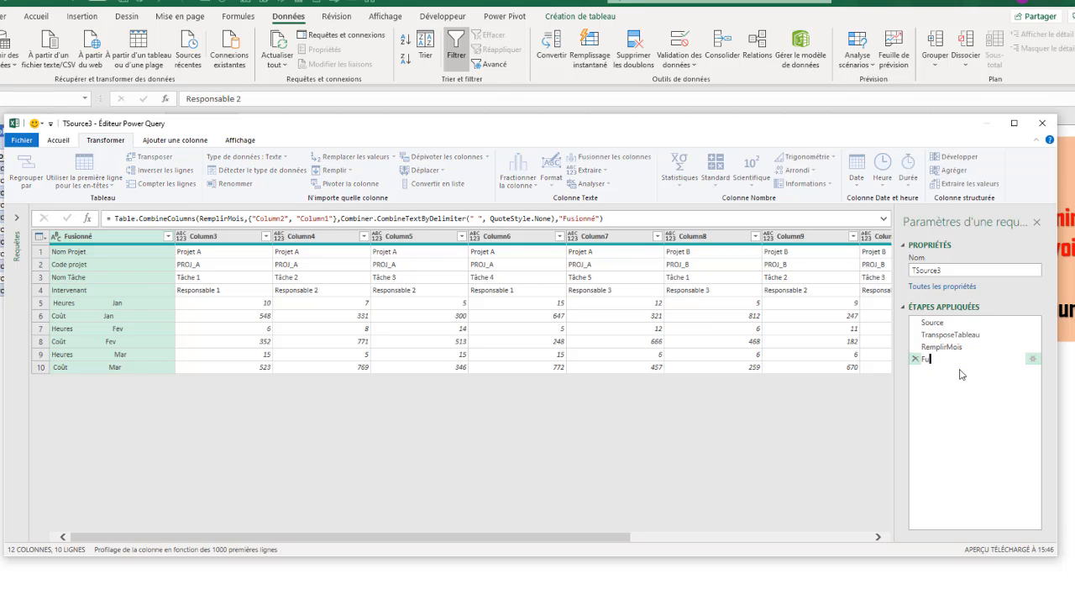
type("sionnerColonne")
key("Return")
type("s")
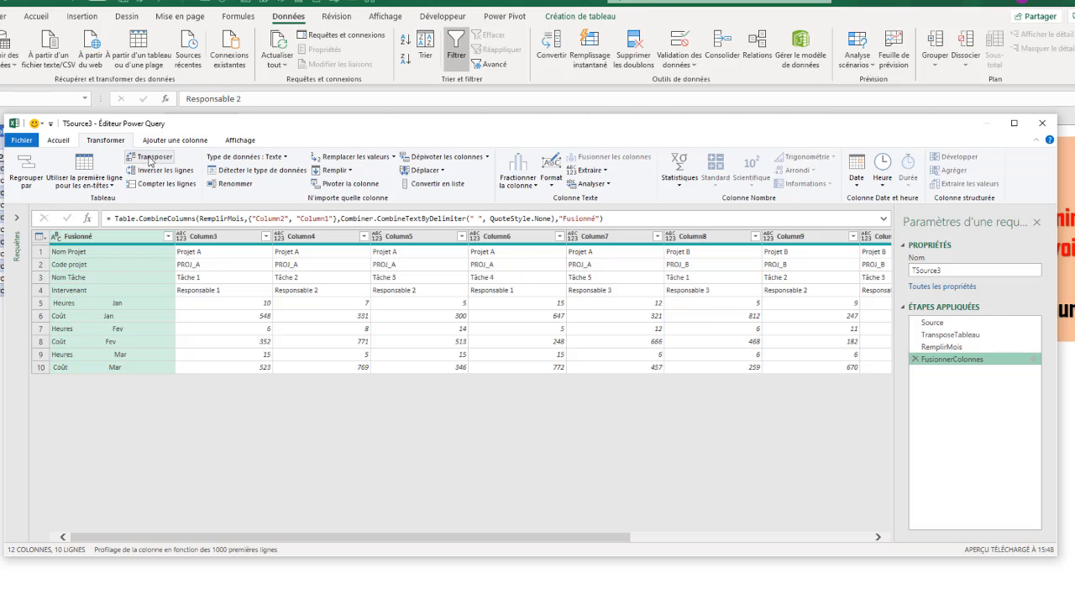
Transpose back to 10 columns by 12 task rows and name the step TransposeTableau2.
left_click(150, 159)
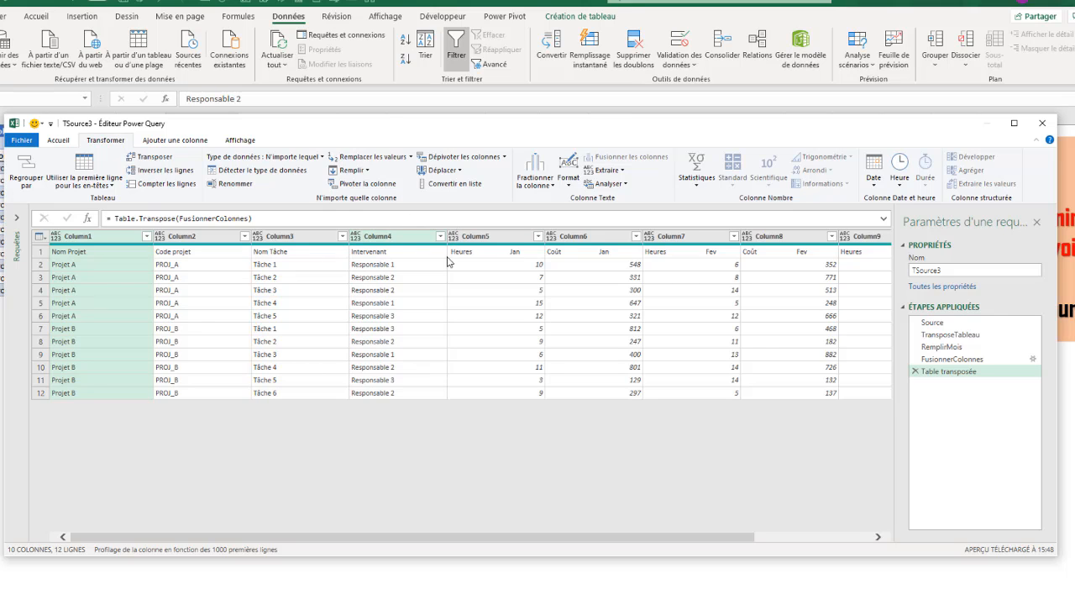
right_click(955, 379)
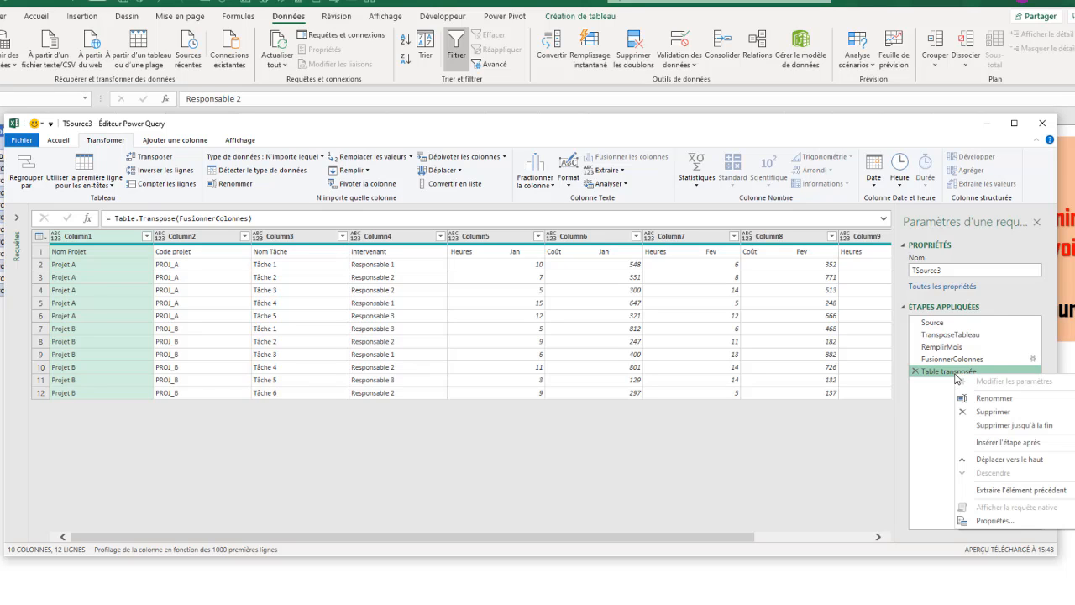
left_click(996, 400)
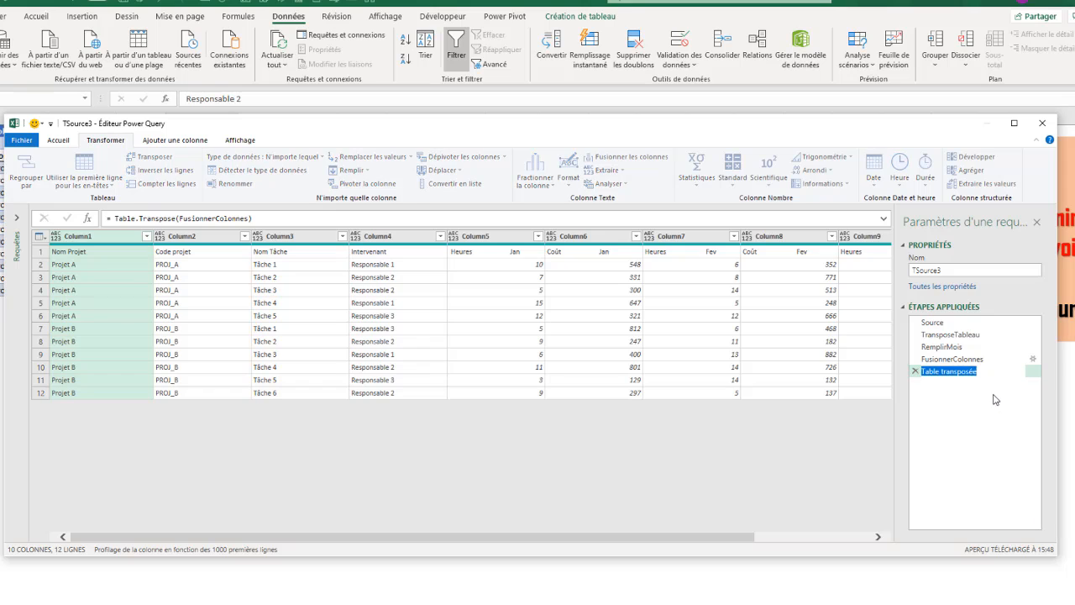
type("Tableau2")
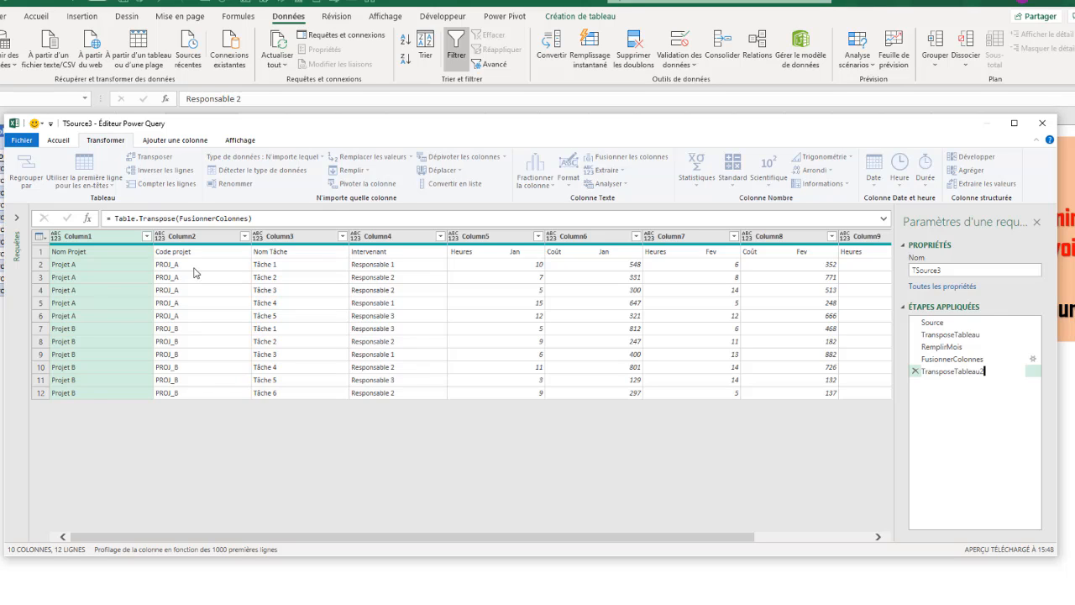
key("Return")
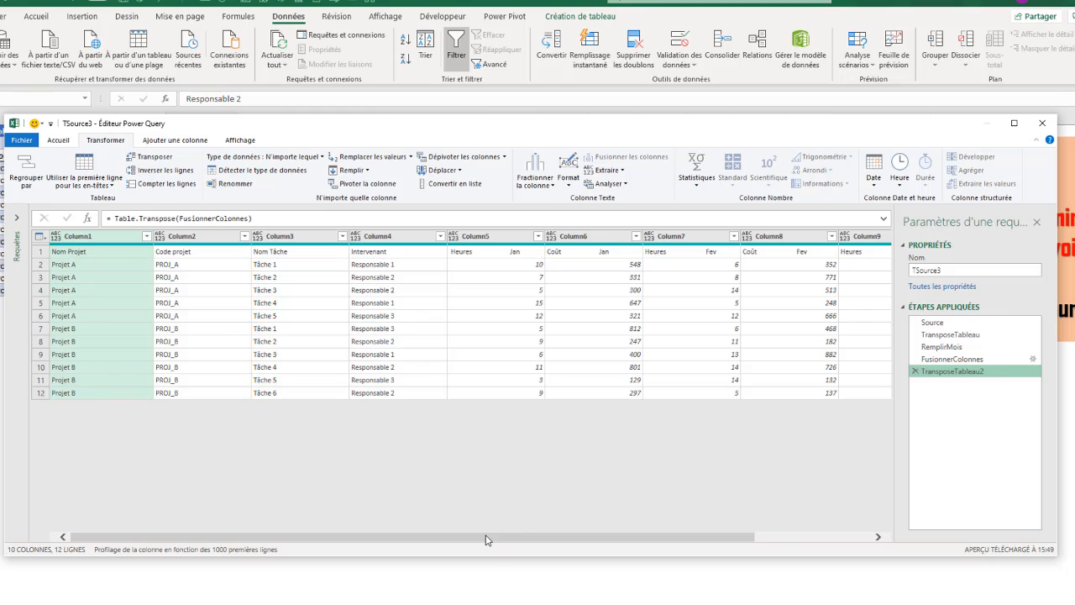
Promote the first row to headers, yielding columns such as Nom Projet, Code projet and Heures Jan.
left_click_drag(490, 538, 359, 541)
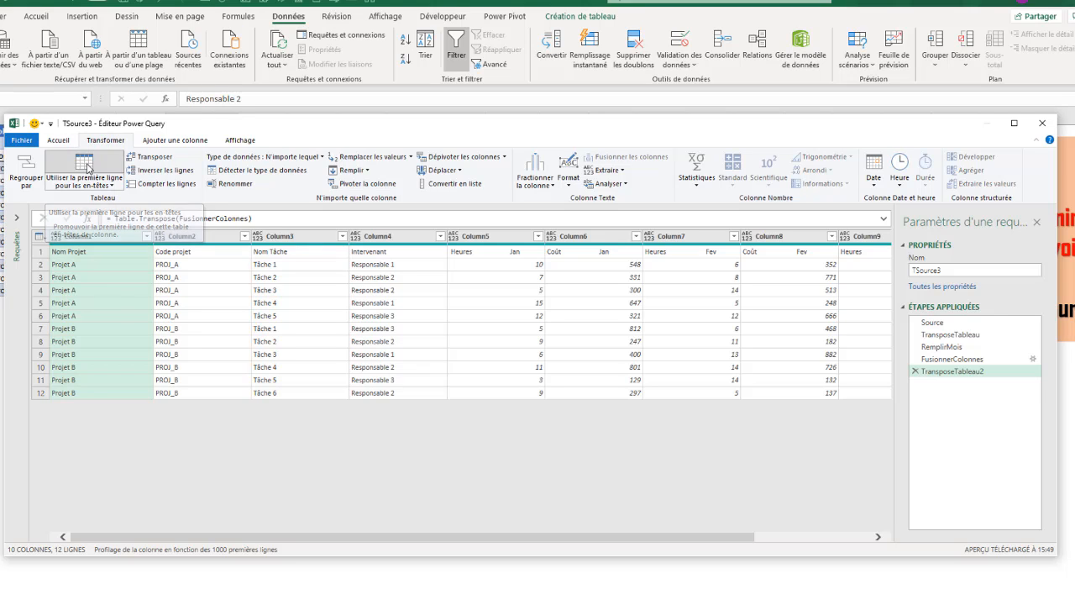
left_click(88, 167)
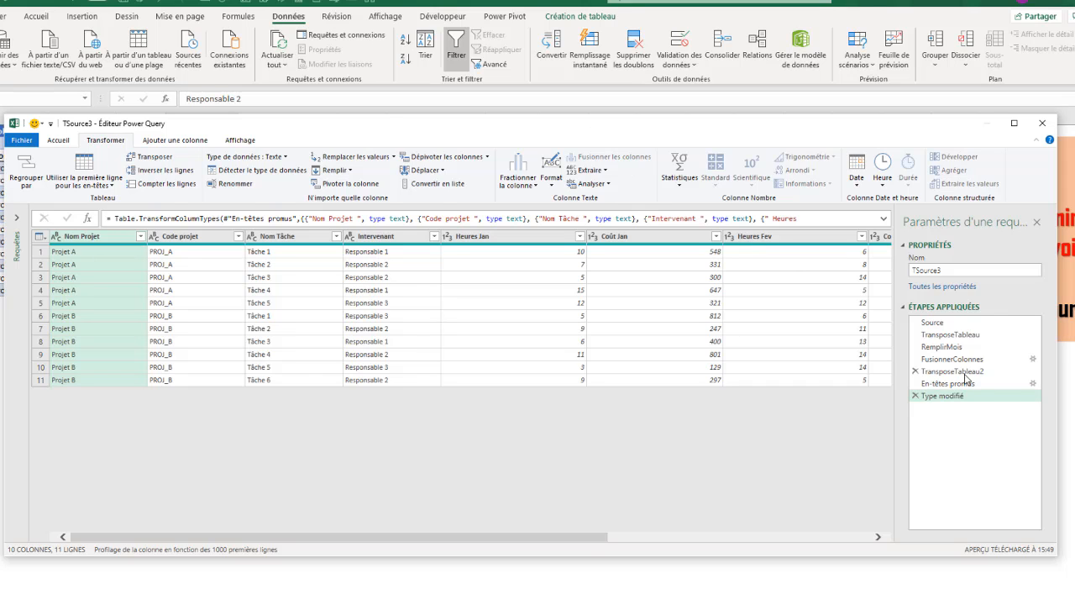
Delete the 'Type modifié' step so En-têtes promus becomes the last applied step.
left_click(915, 396)
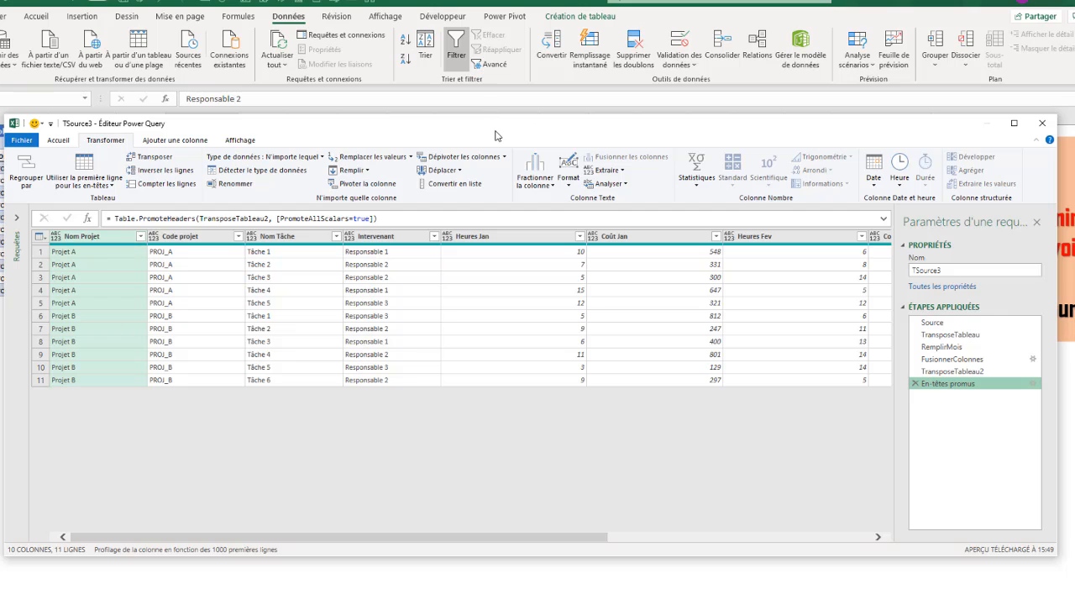
left_click_drag(494, 127, 522, 112)
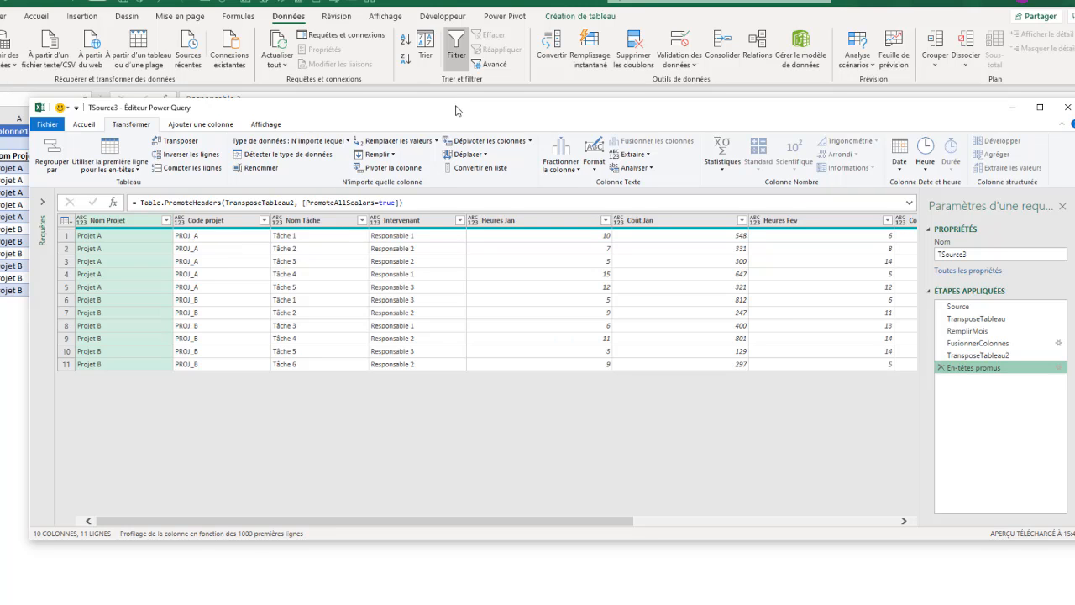
left_click_drag(455, 106, 452, 123)
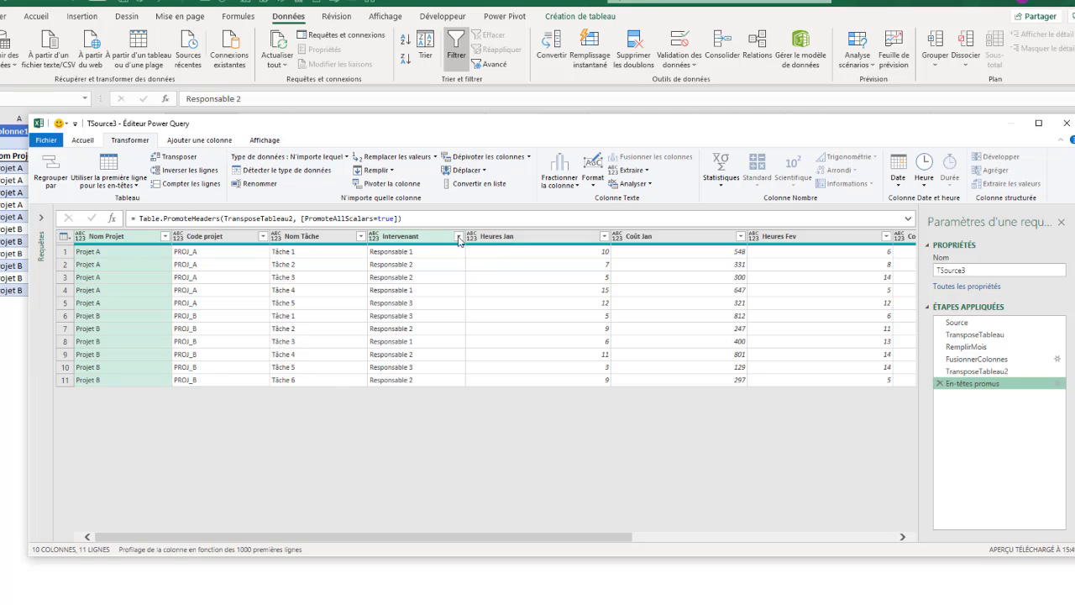
Select the six monthly columns running from Heures Jan through Coût Mar.
left_click_drag(497, 120, 467, 110)
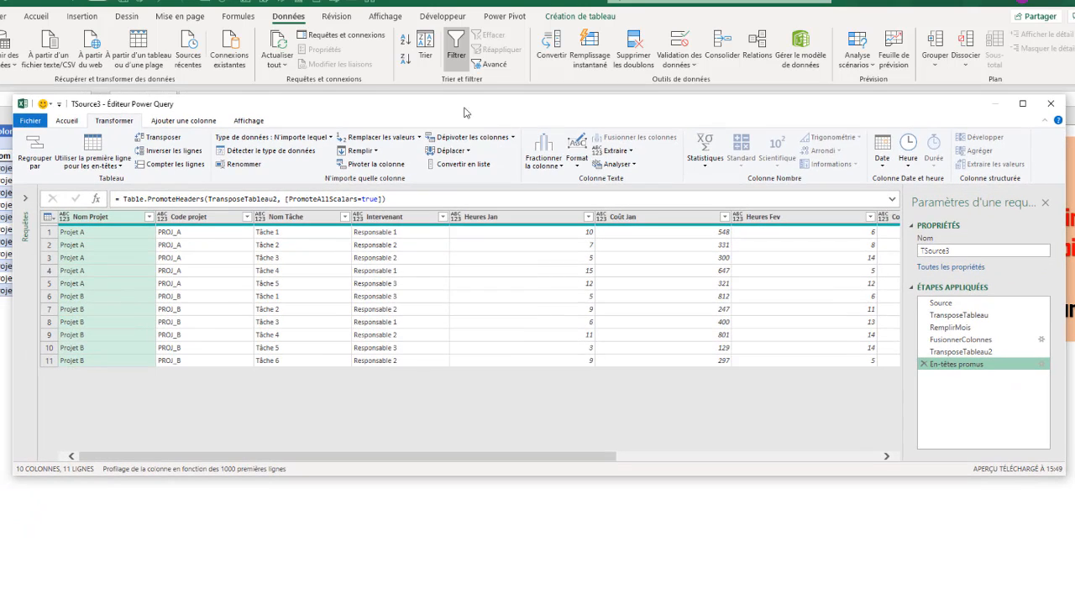
left_click(487, 218)
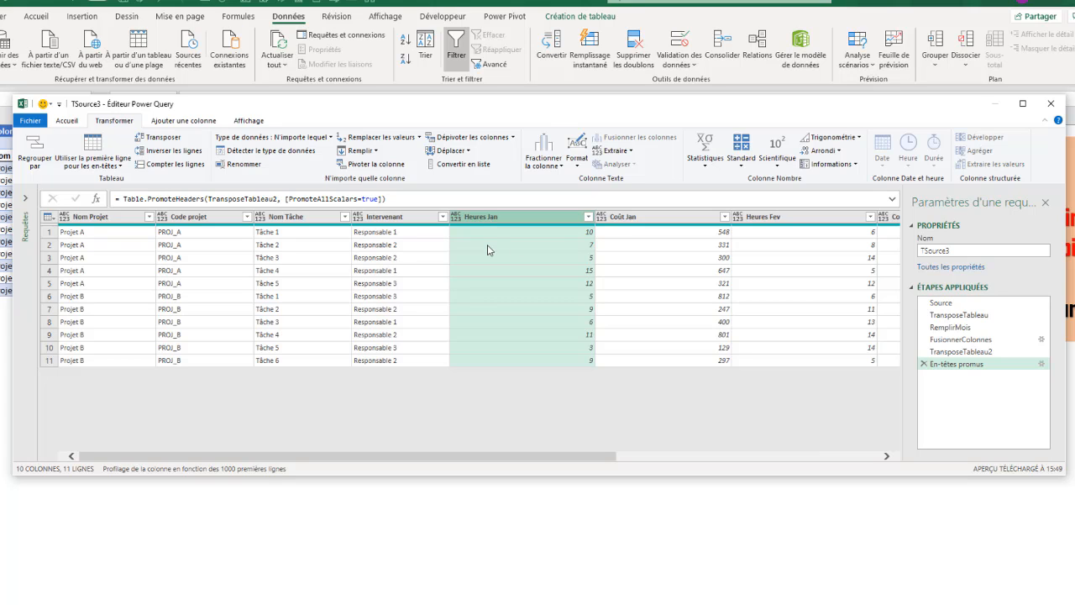
left_click_drag(419, 456, 754, 468)
left_click(829, 217, "shift")
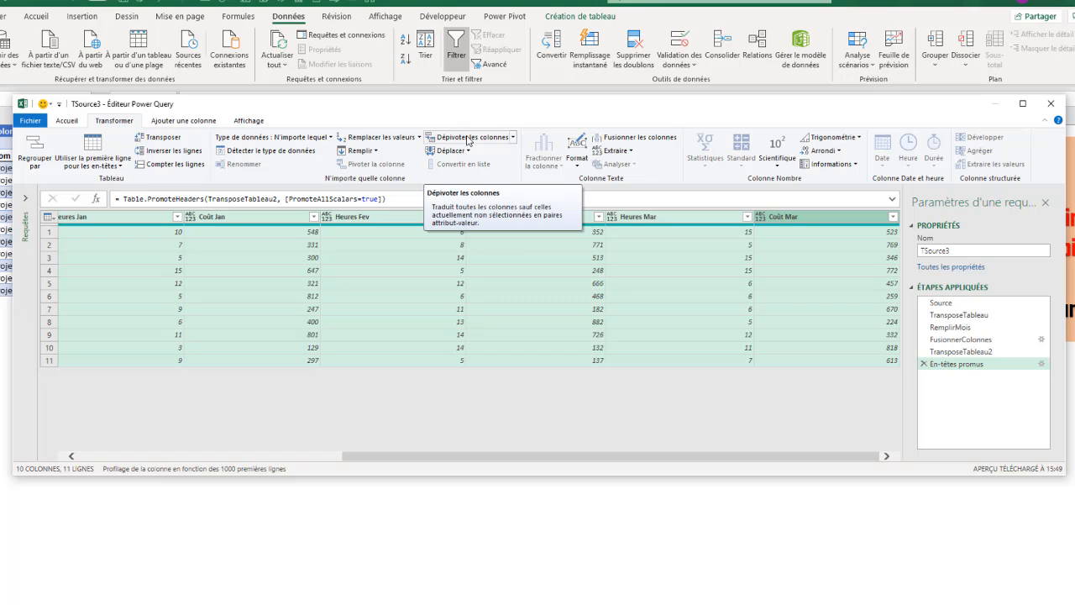
Unpivot the monthly Heures/Coût columns into Attribut and Valeur pairs over 66 rows.
left_click(512, 138)
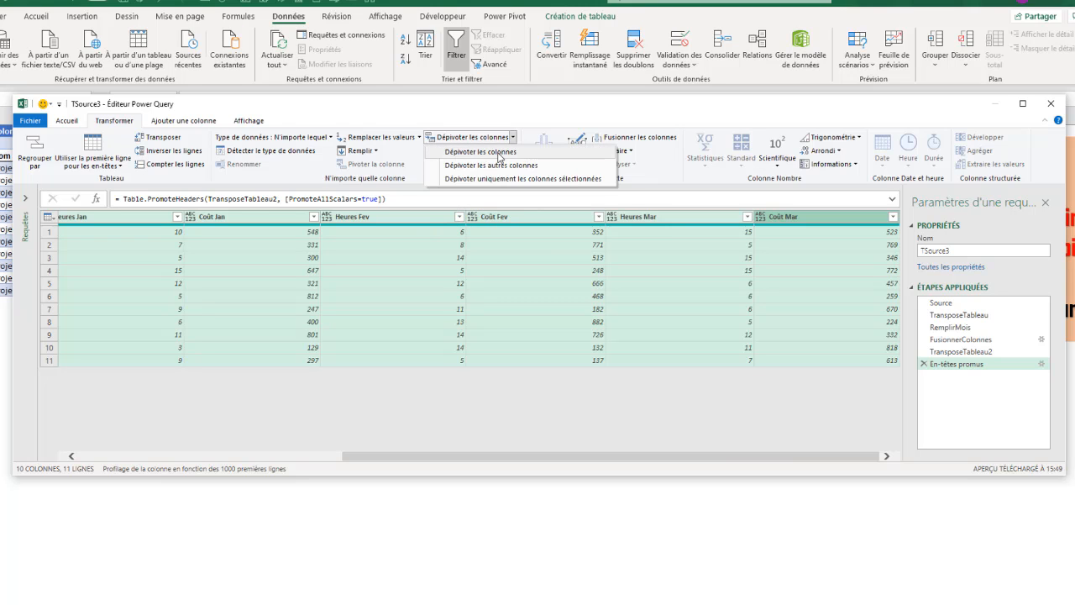
left_click(465, 153)
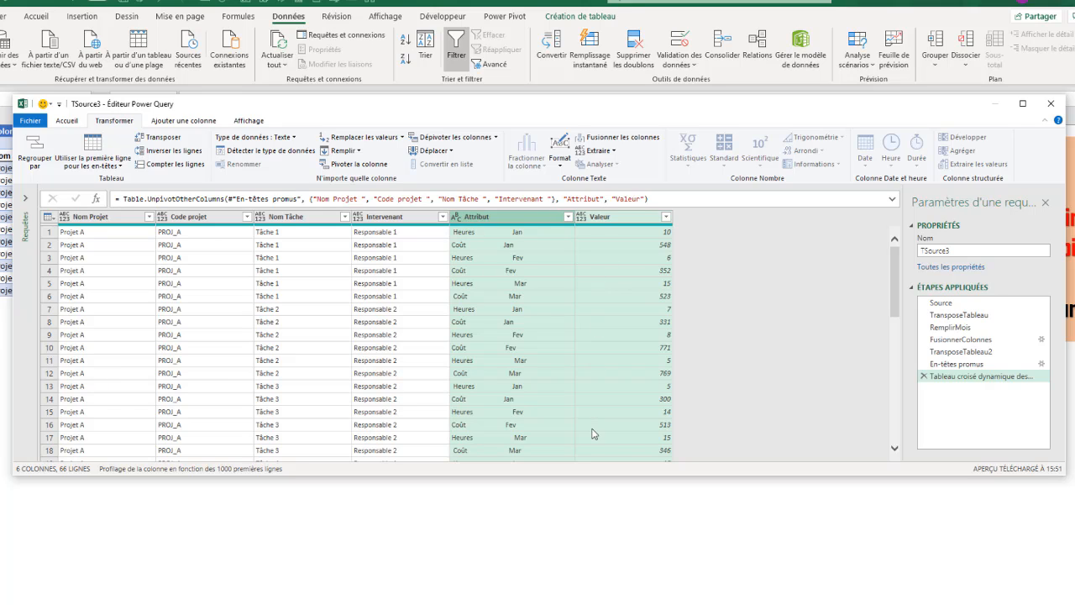
left_click(493, 217)
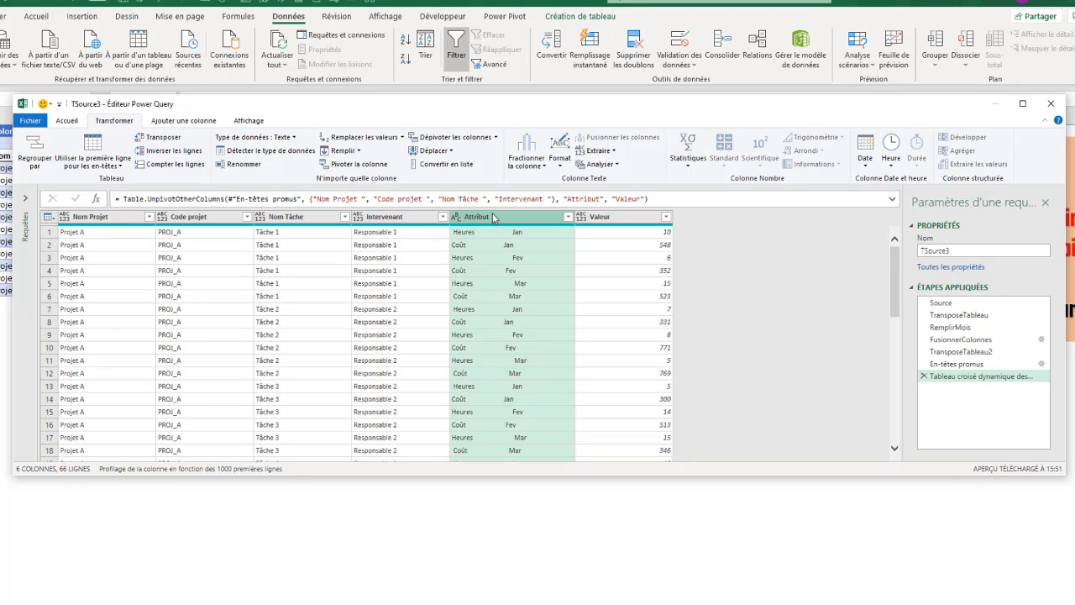
Rename the last applied unpivot step to DepivoterColonne.
right_click(966, 383)
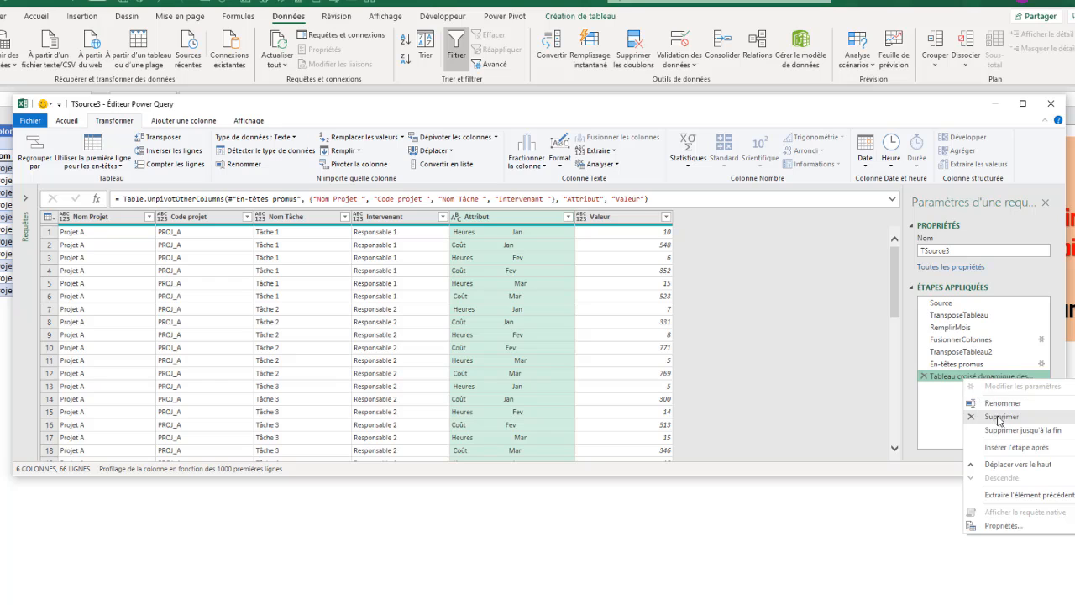
left_click(1001, 407)
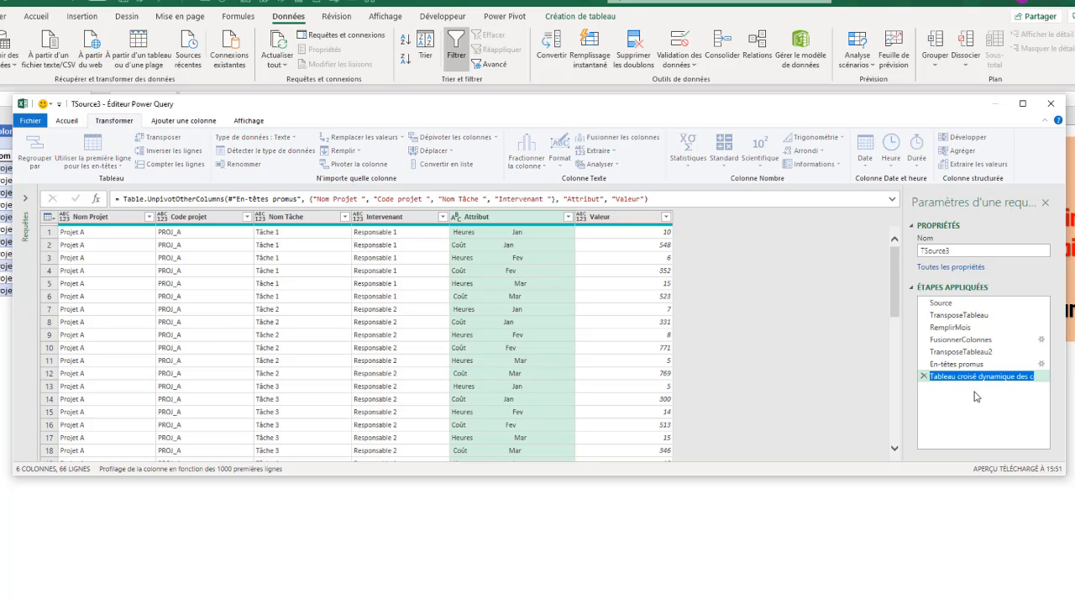
type("DepivoterColonne")
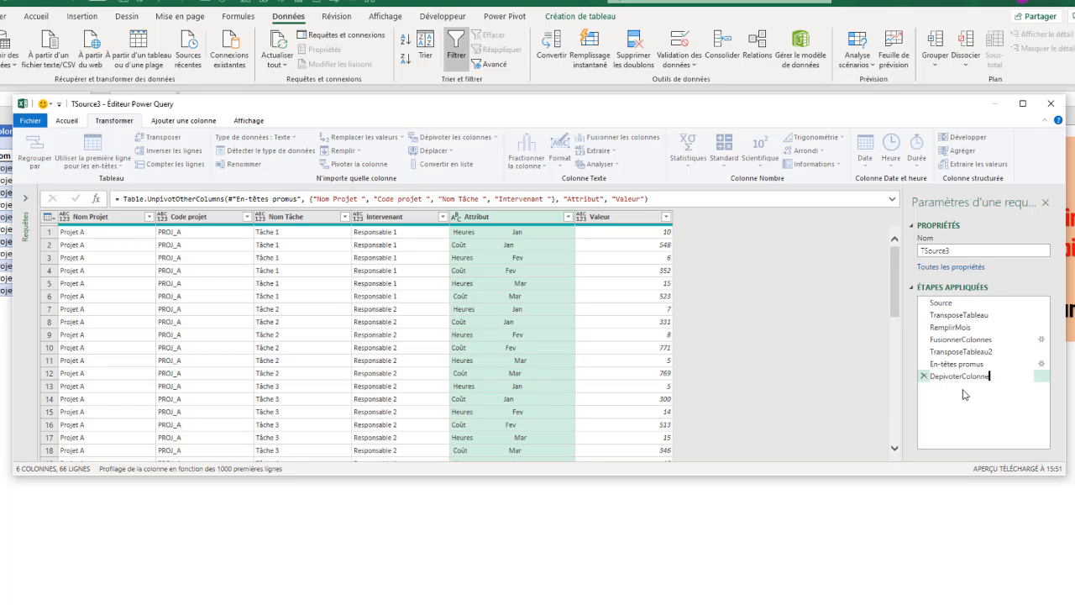
left_click(512, 220)
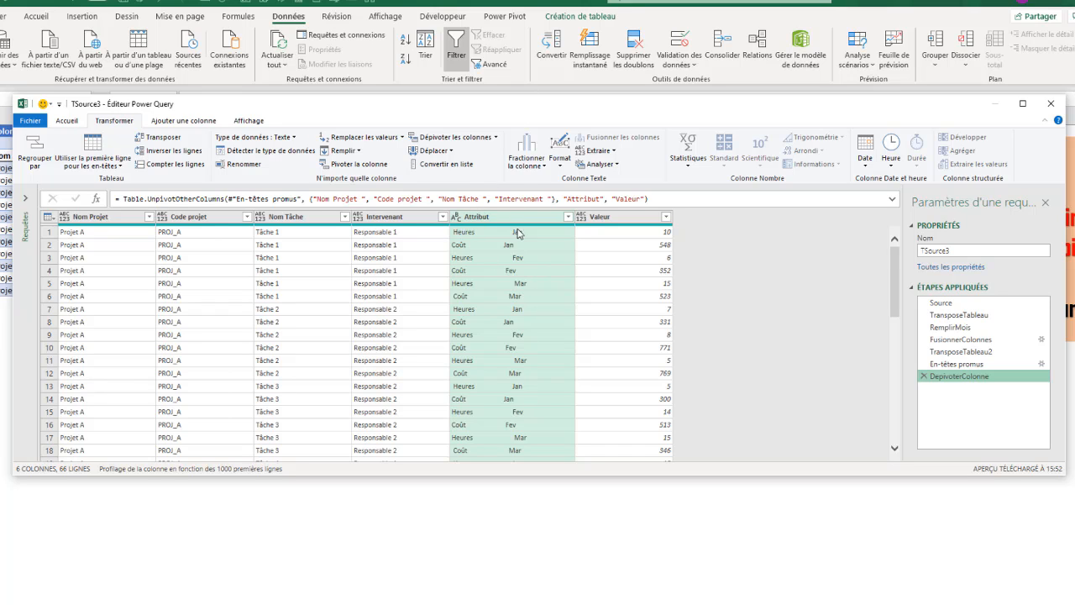
left_click(527, 164)
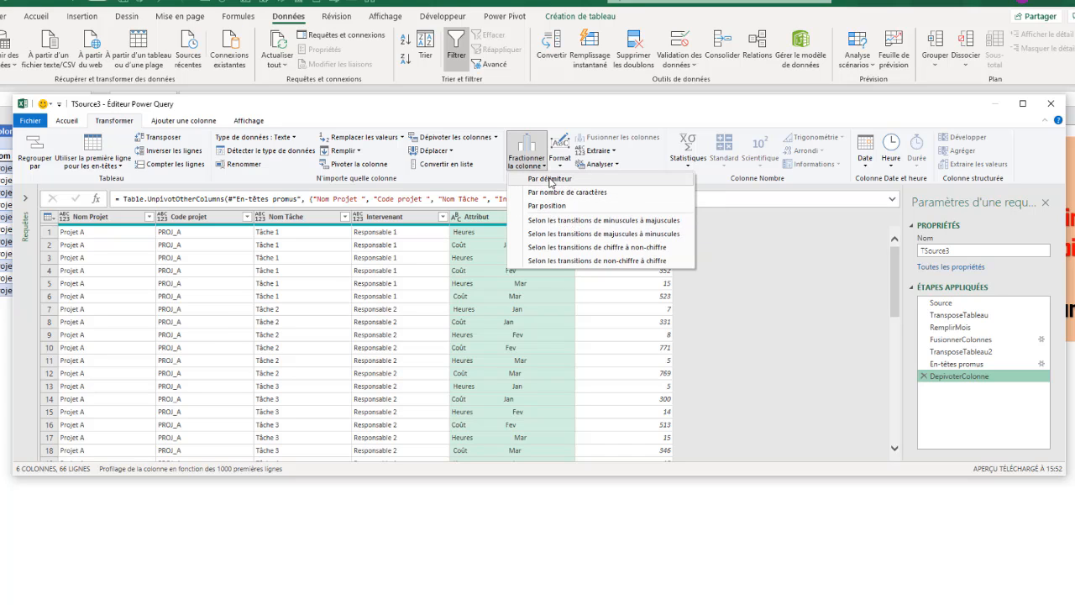
left_click(550, 180)
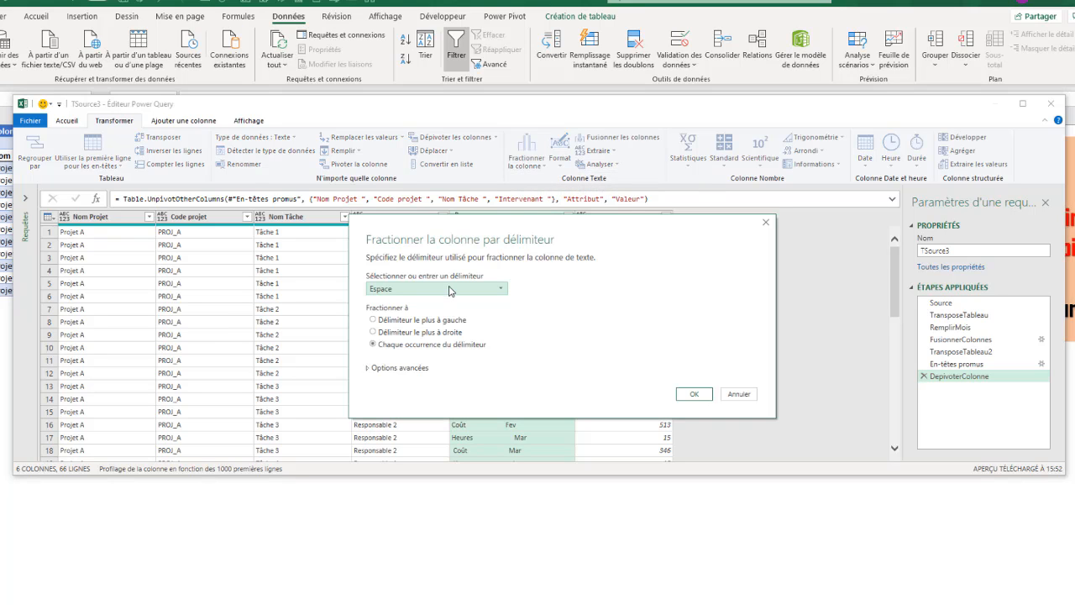
left_click(375, 321)
left_click_drag(473, 230, 431, 220)
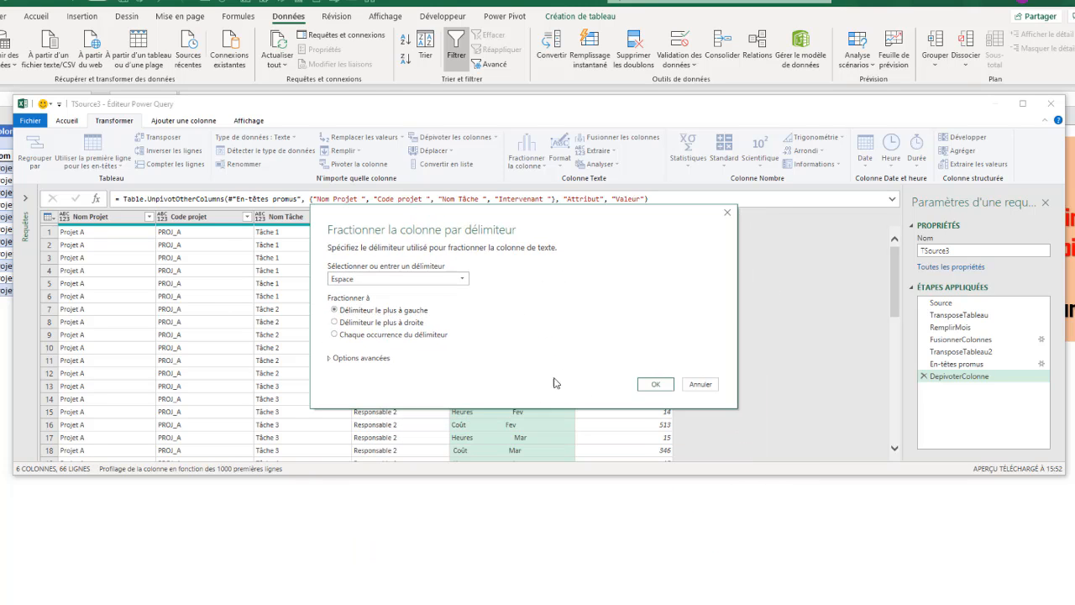
left_click(330, 359)
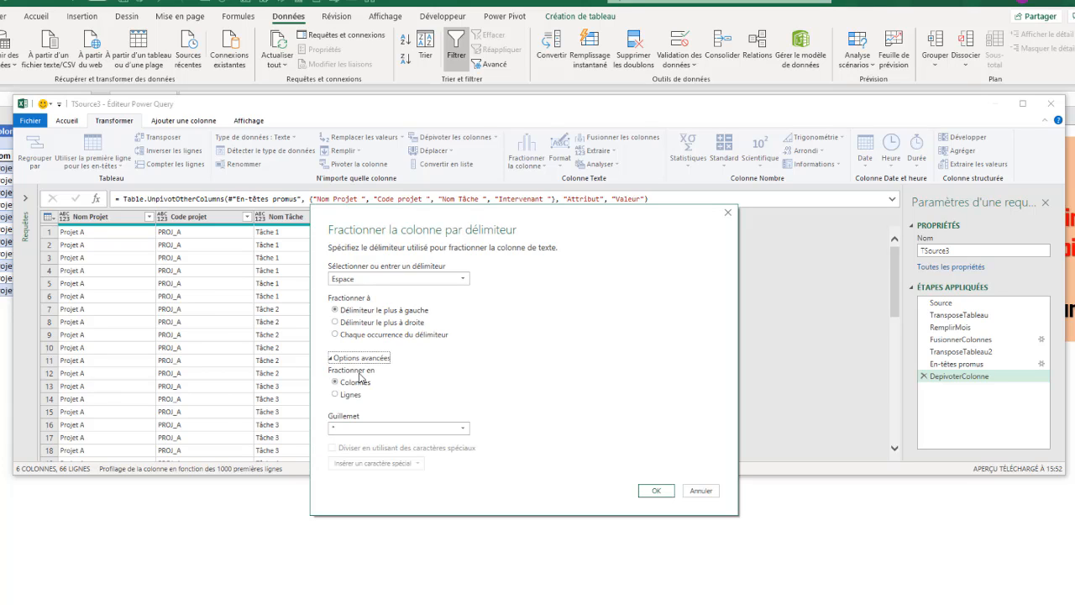
left_click(333, 359)
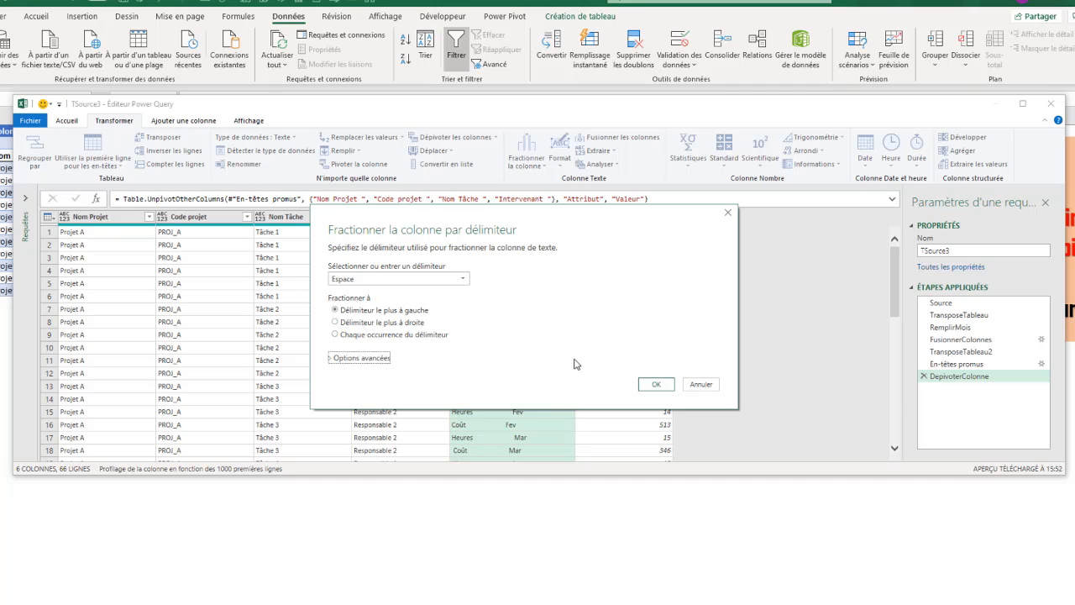
left_click(657, 384)
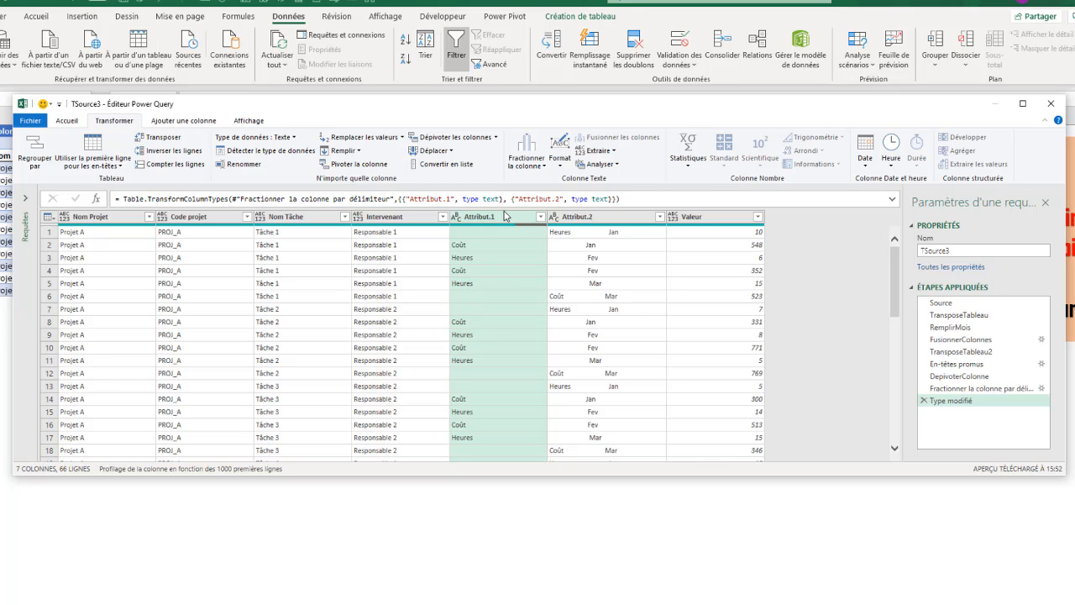
left_click(924, 402)
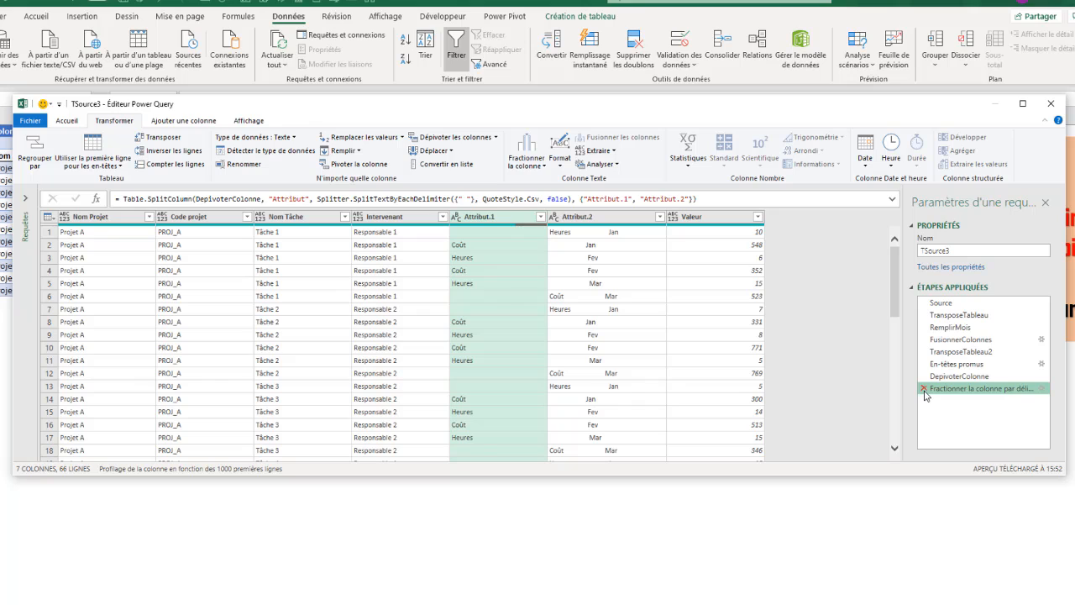
left_click(924, 389)
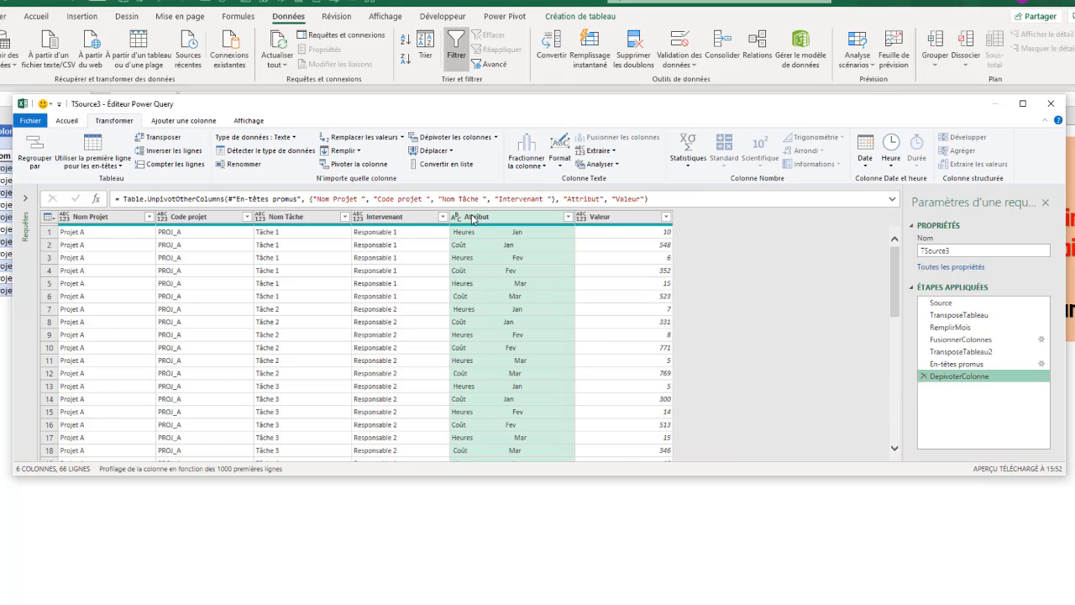
Trim the extra spaces from the Attribut column values with Supprimer les espaces.
left_click(473, 219)
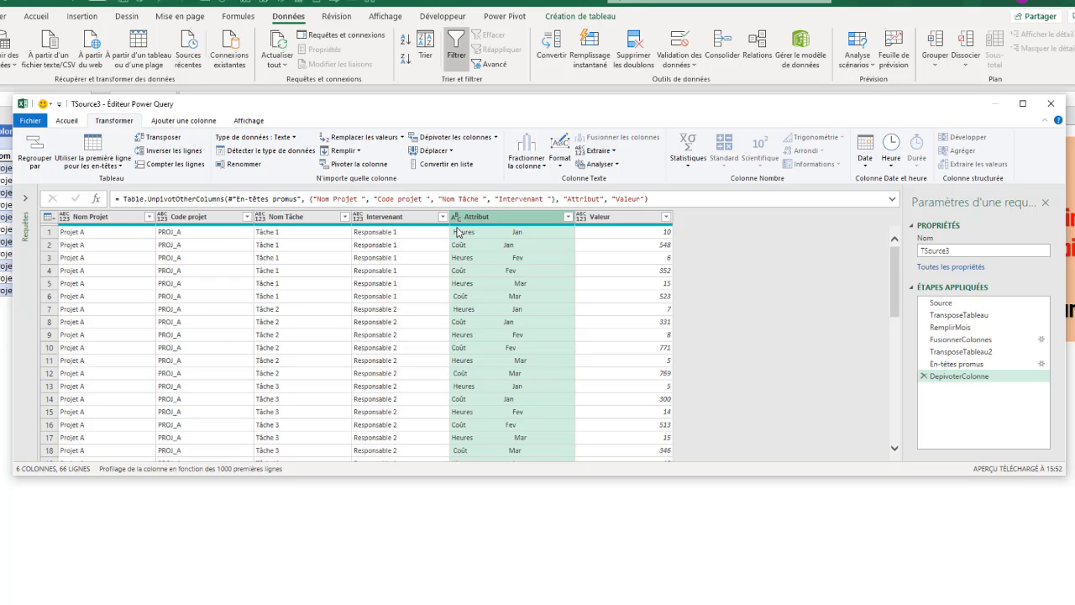
left_click(559, 159)
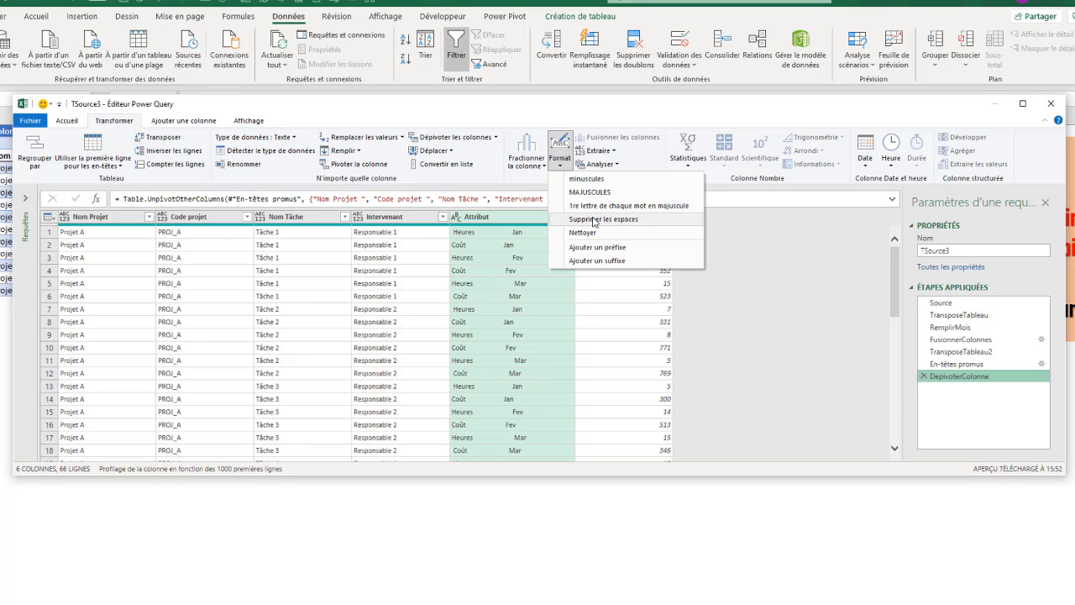
left_click(594, 220)
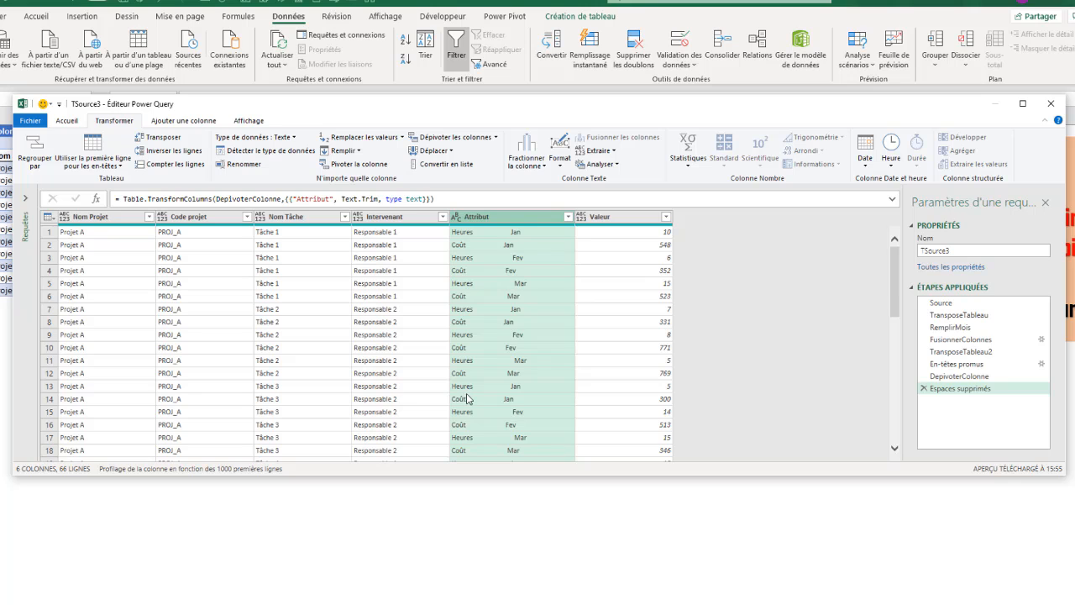
scroll(467, 399, "down", 5)
scroll(467, 398, "up", 5)
Split Attribut at the leftmost space into Attribut.1 (Heures/Coût) and Attribut.2 (month).
left_click(529, 160)
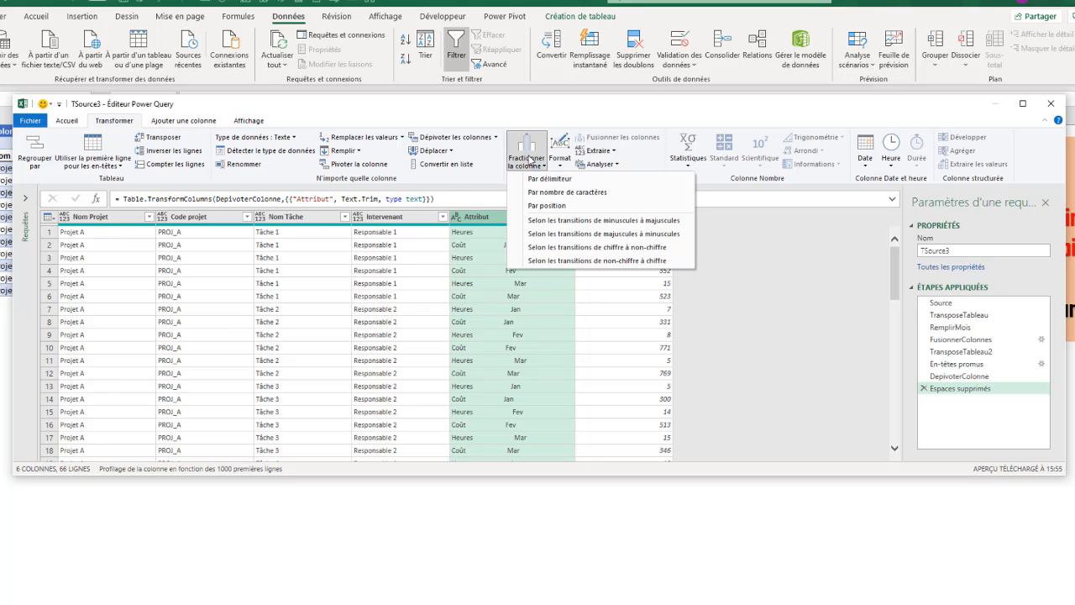
left_click(542, 178)
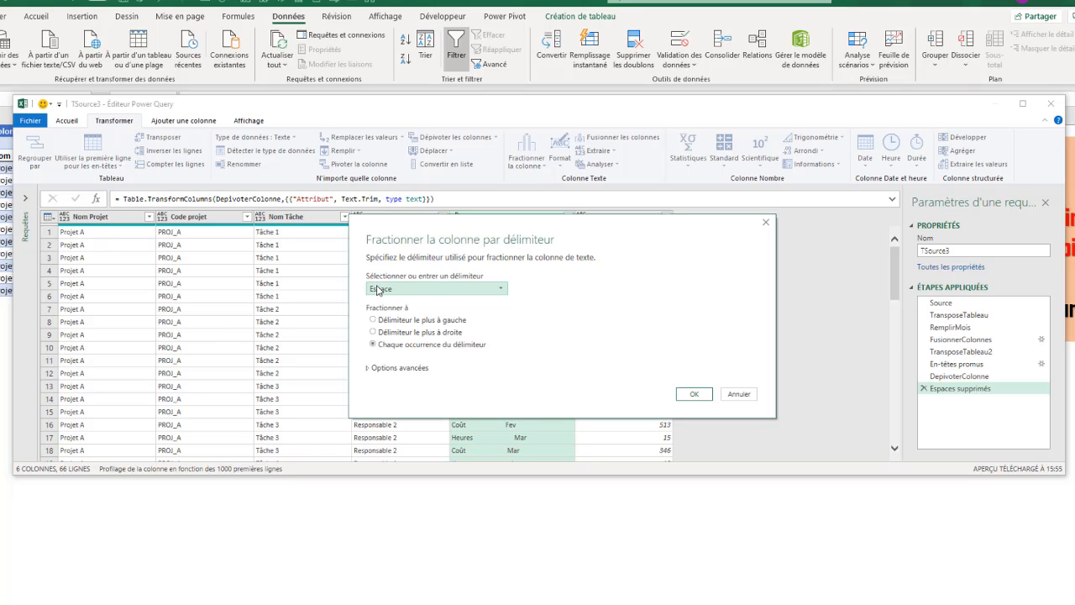
left_click(420, 320)
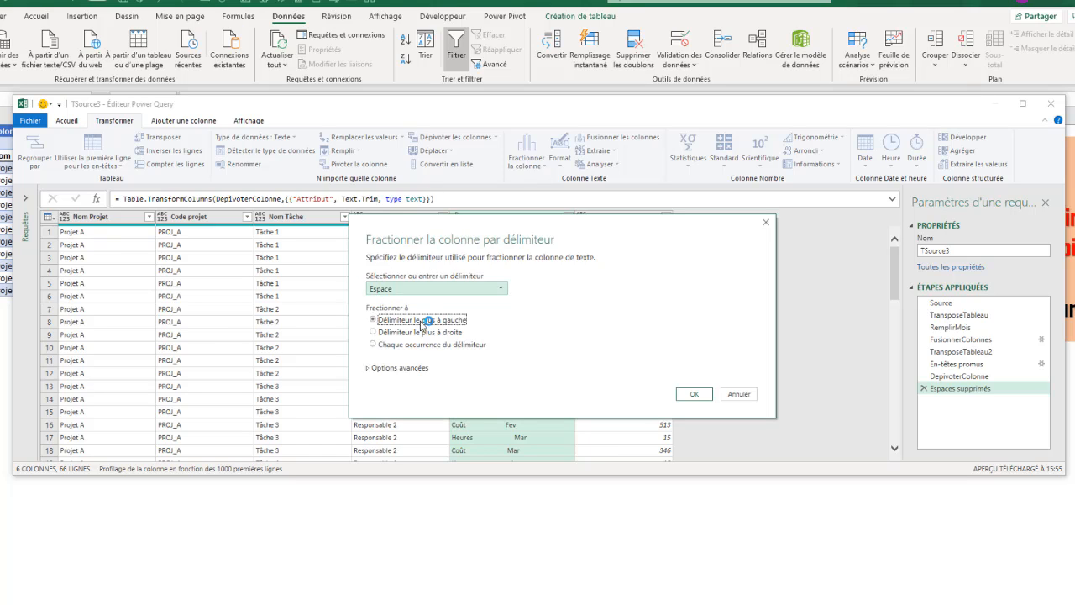
left_click(694, 394)
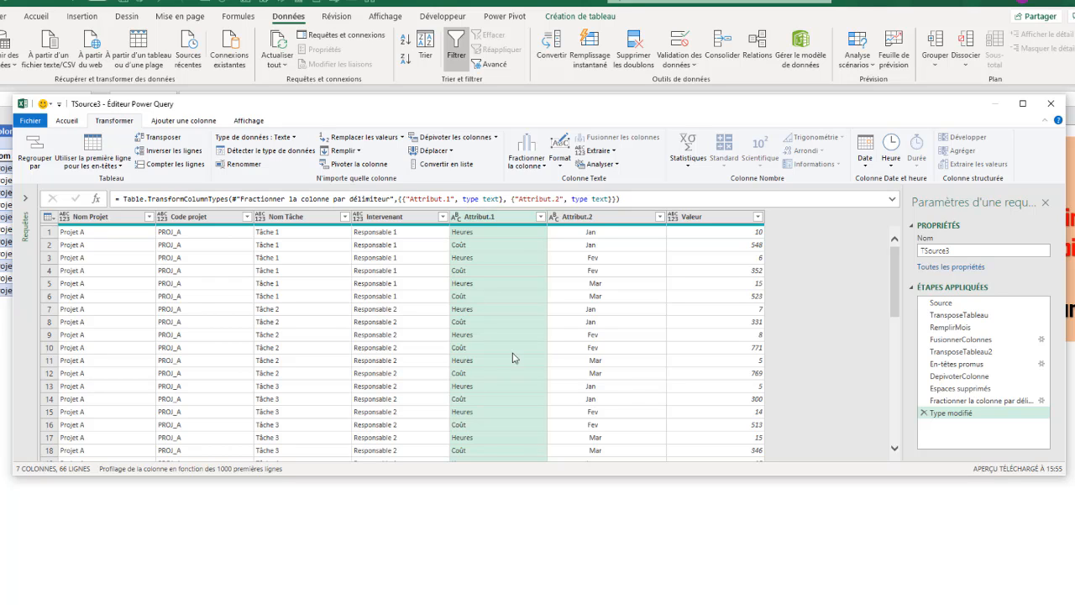
Trim the leading spaces from the month names in Attribut.2.
left_click(586, 218)
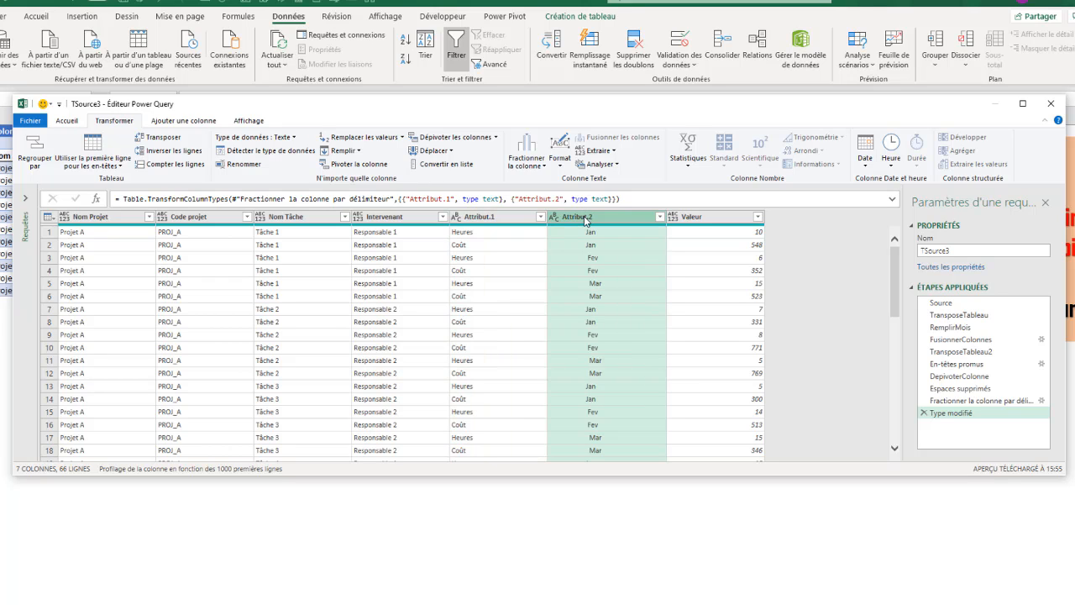
left_click(560, 156)
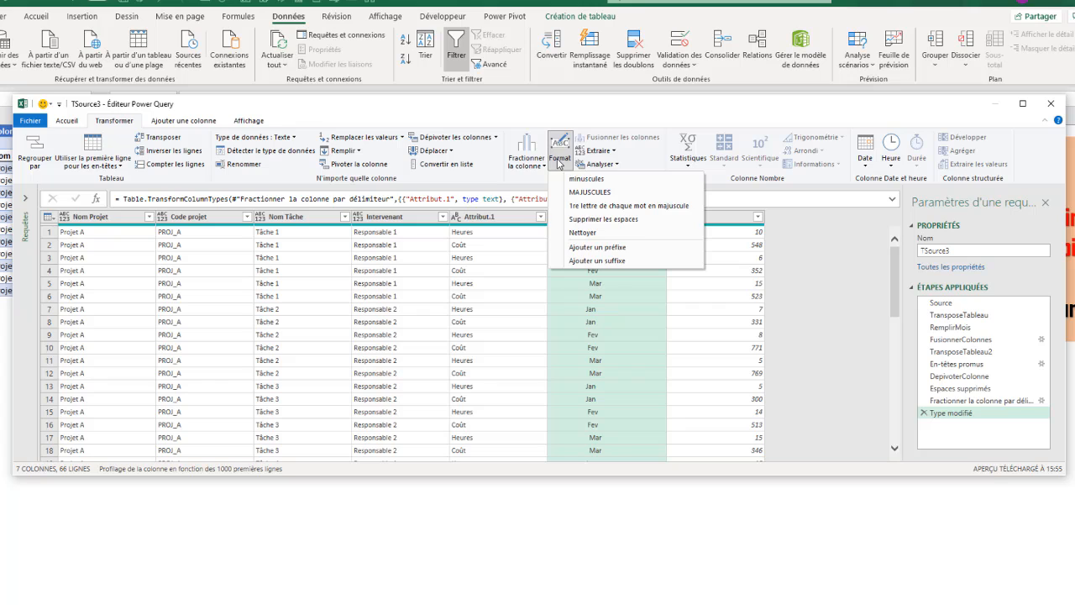
left_click(595, 219)
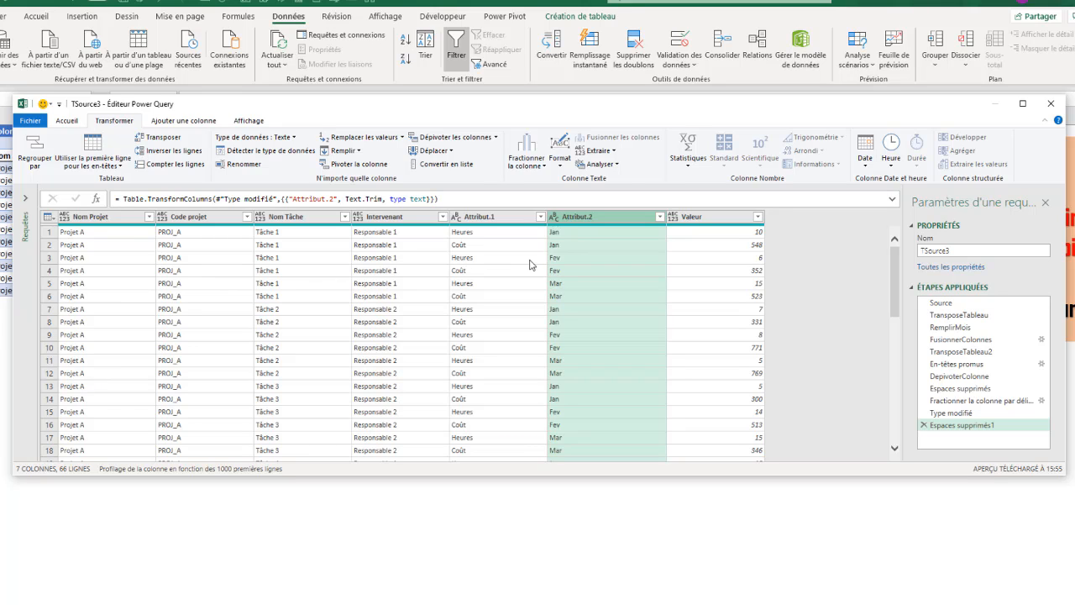
left_click(477, 218)
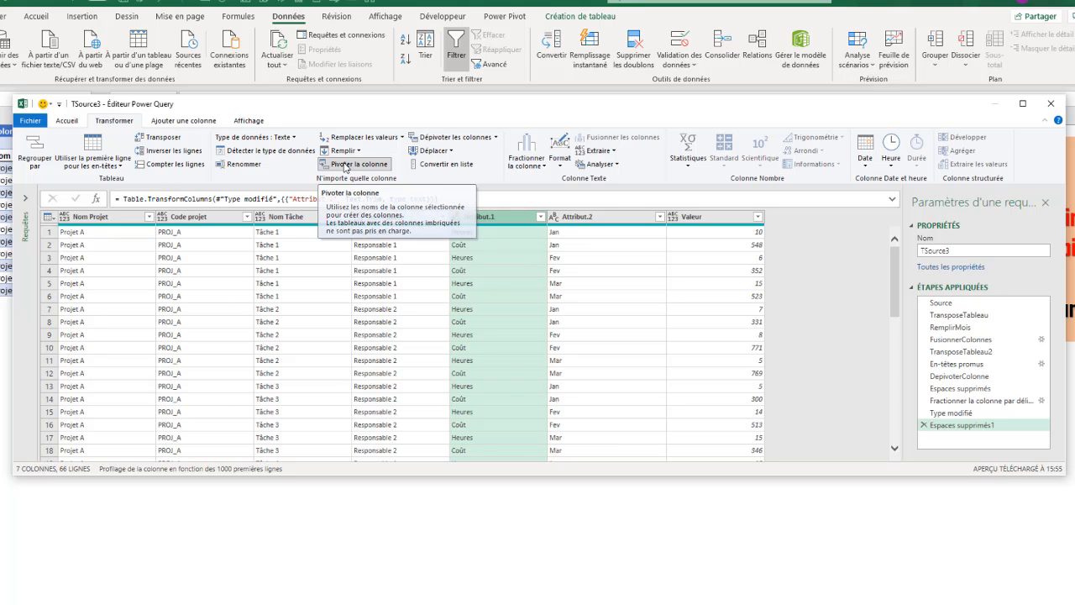
Pivot Attribut.1 into Heures and Coût columns using Valeur as values with Somme aggregation.
left_click(344, 164)
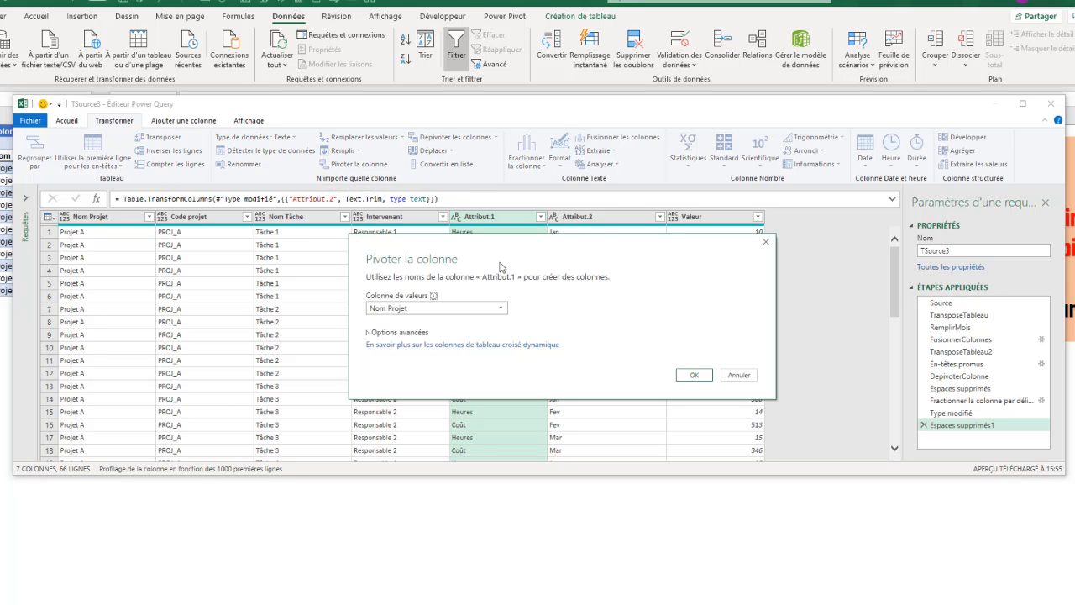
left_click_drag(506, 252, 366, 289)
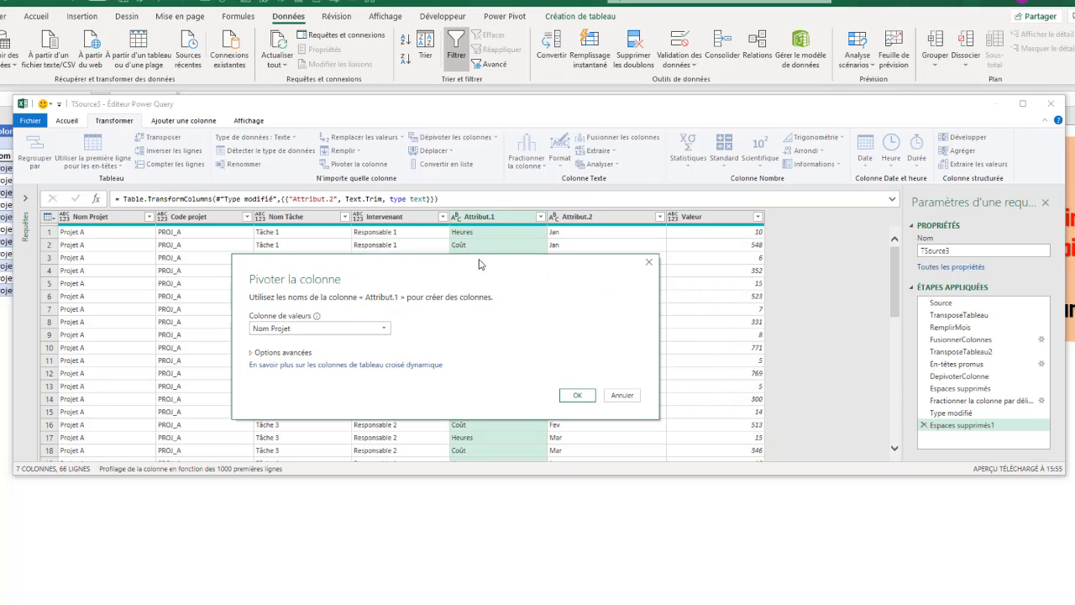
left_click_drag(485, 264, 515, 279)
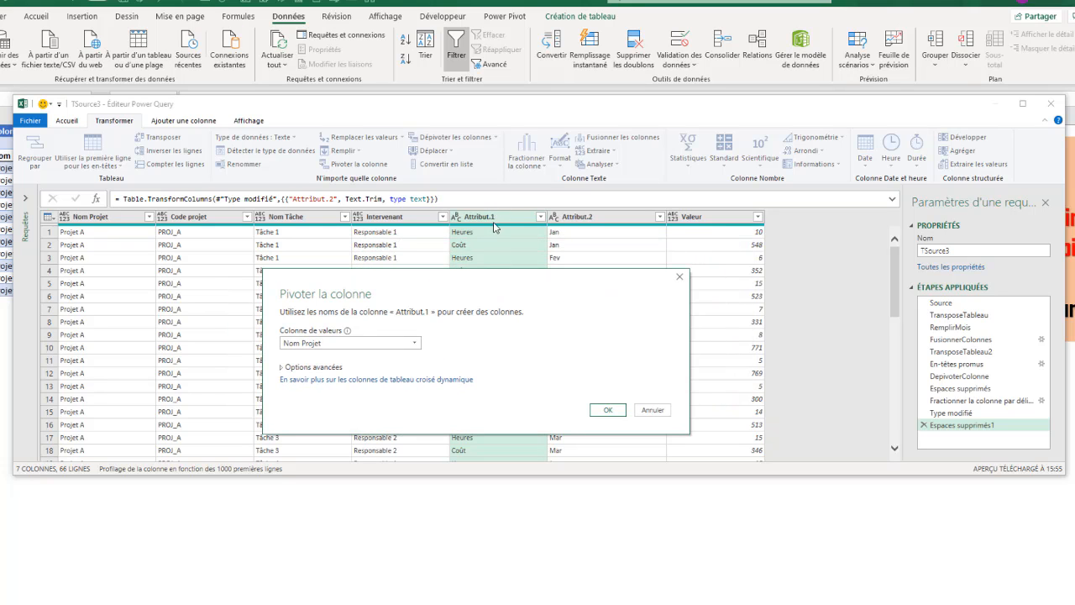
left_click(418, 343)
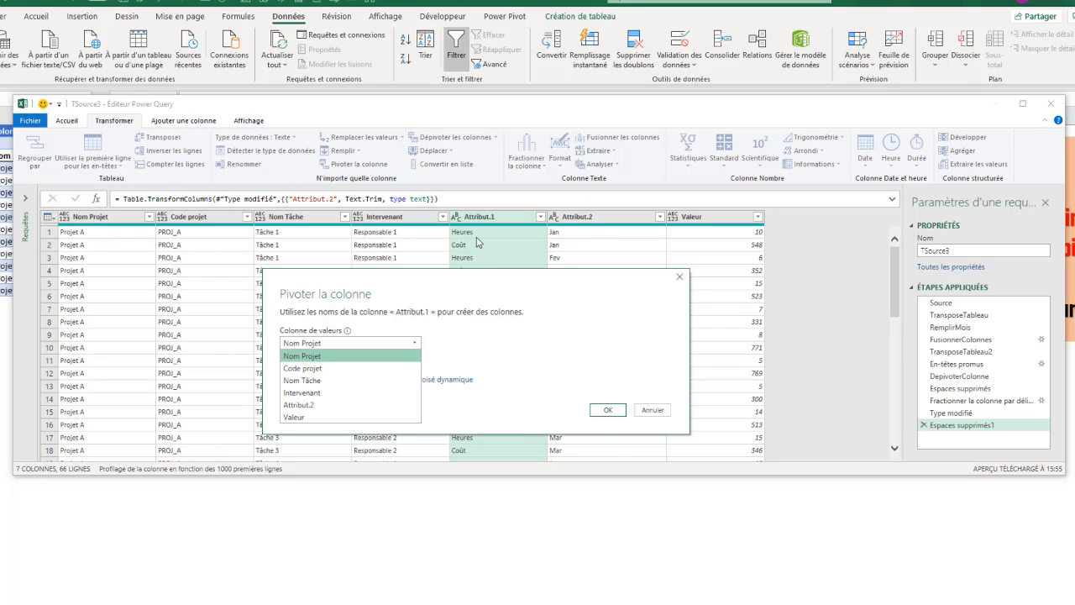
left_click(425, 287)
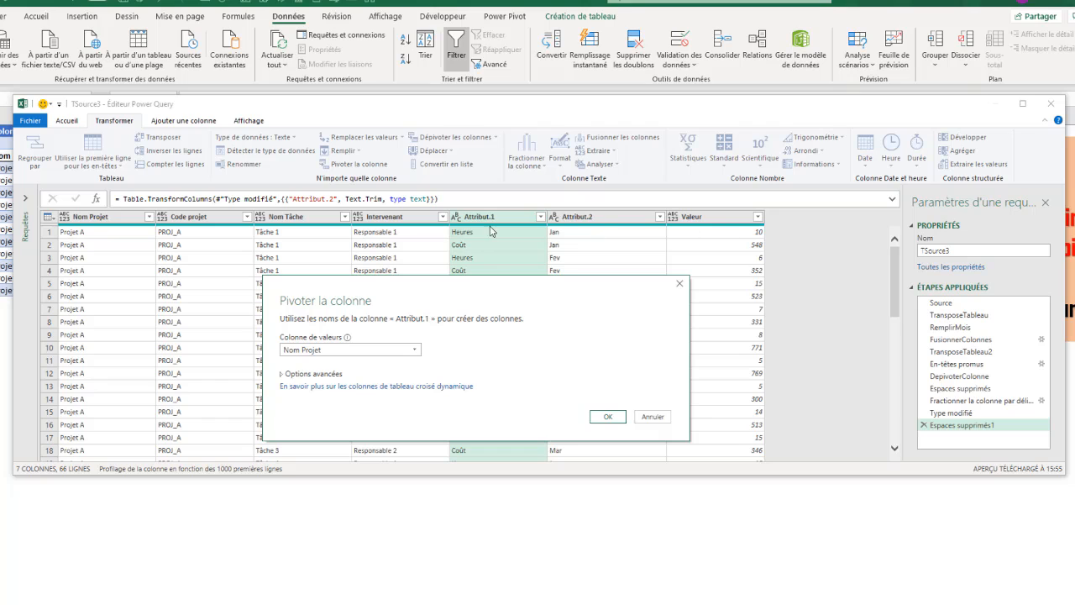
left_click(420, 351)
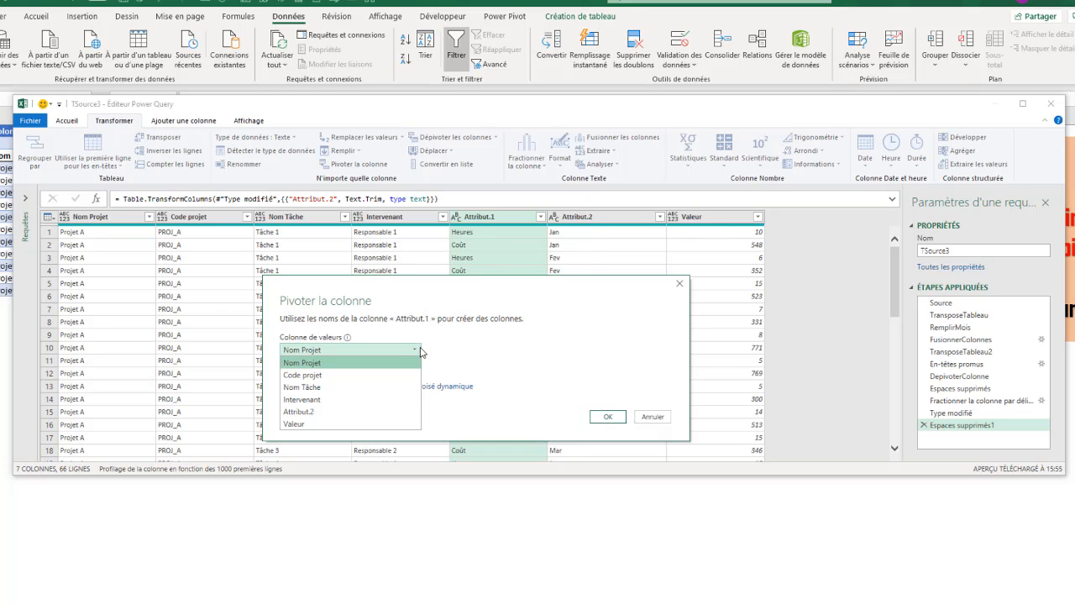
left_click(295, 423)
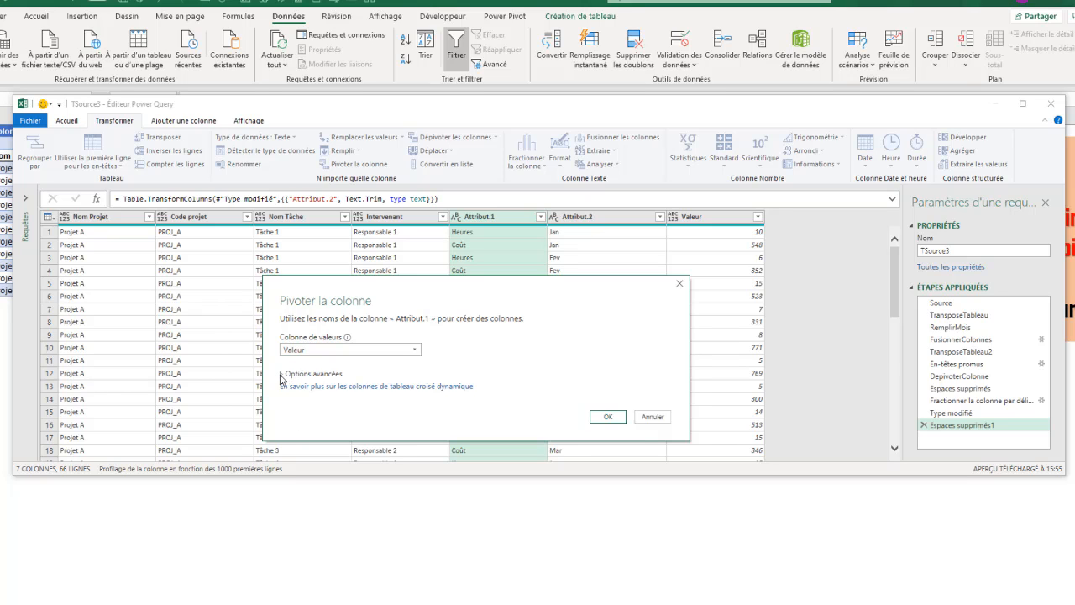
left_click(283, 376)
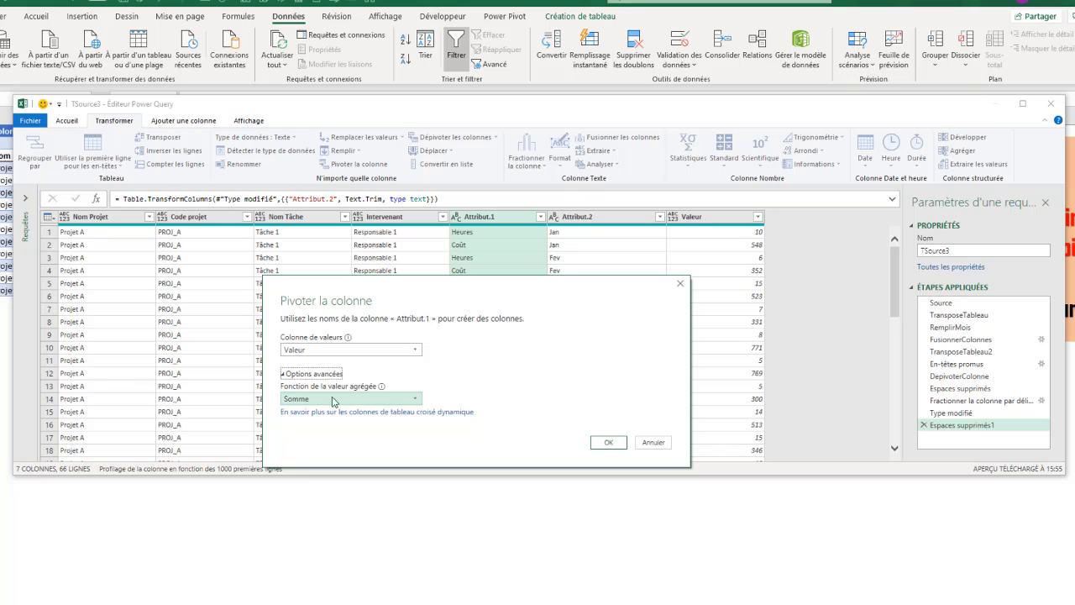
left_click(417, 399)
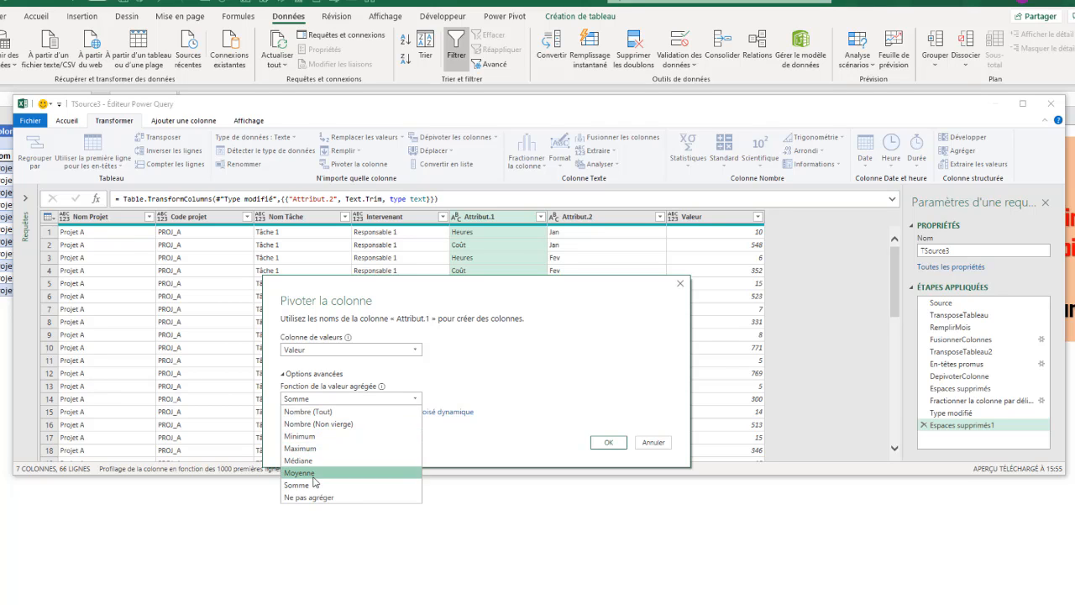
left_click(326, 400)
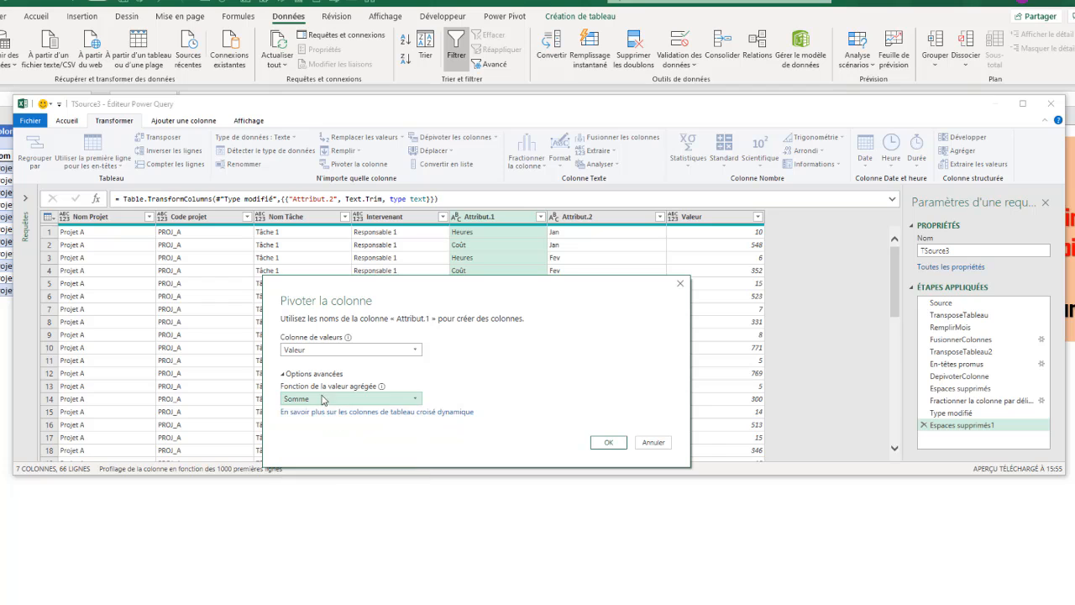
left_click(608, 442)
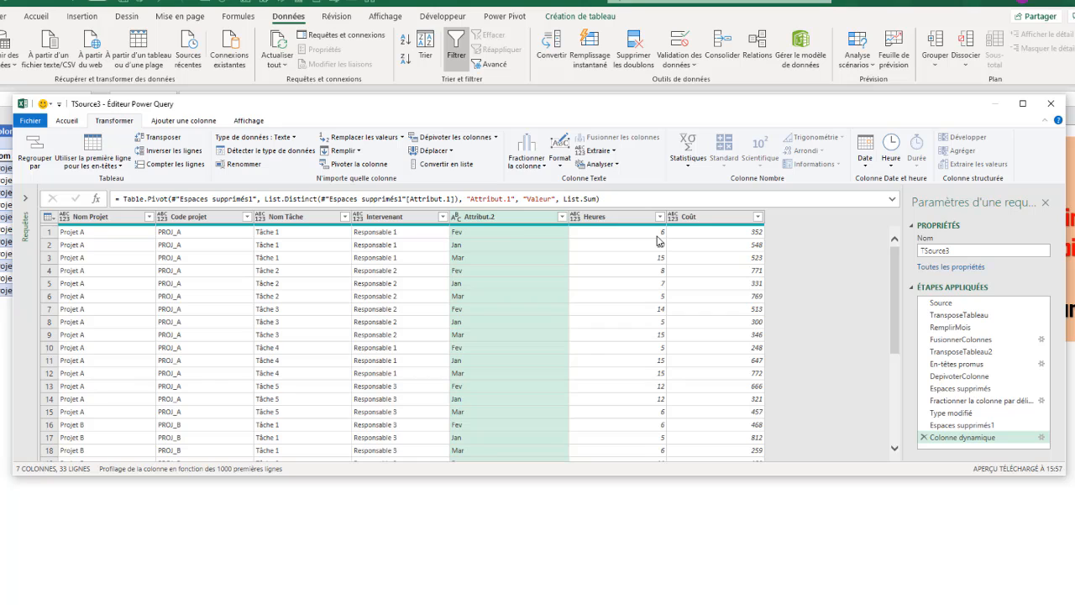
Rename the Colonne dynamique step to PicoterColonne and the Attribut.2 column to Mois.
right_click(964, 440)
left_click(1003, 461)
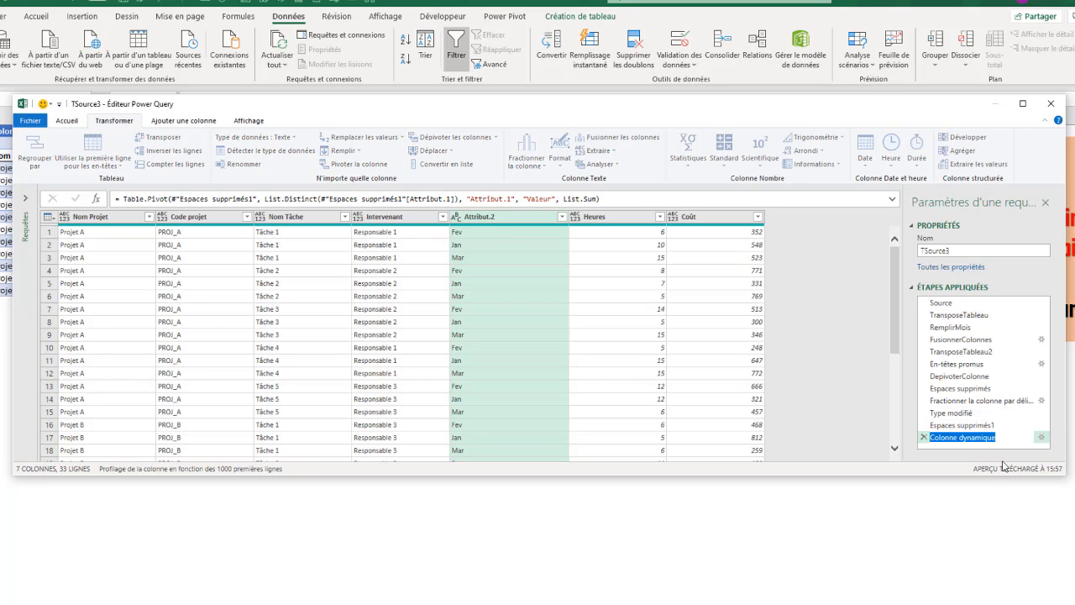
type("PicoterColonne")
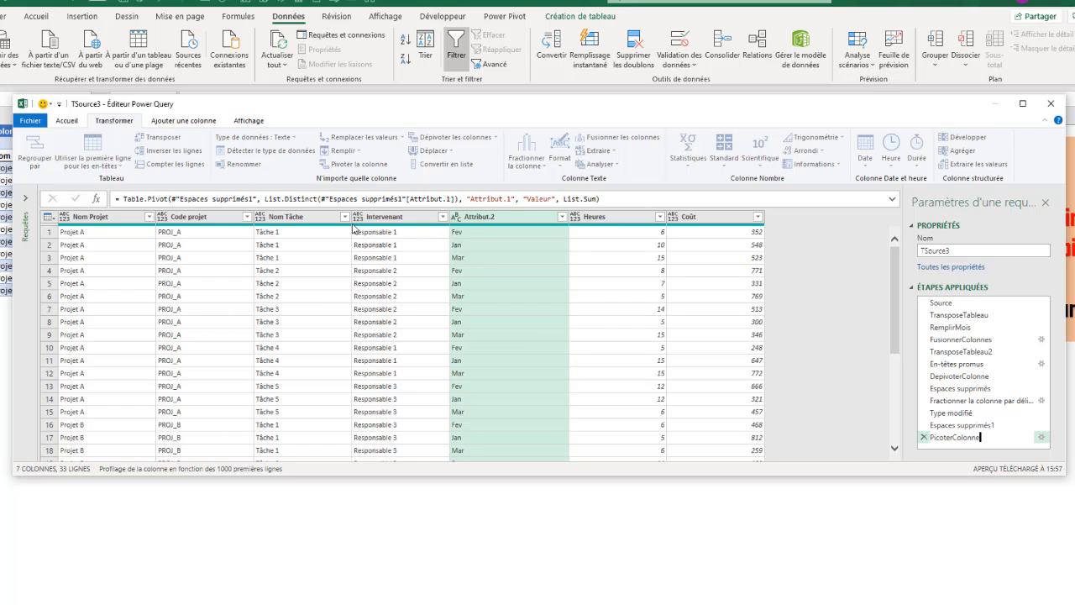
left_click(488, 220)
double_click(483, 218)
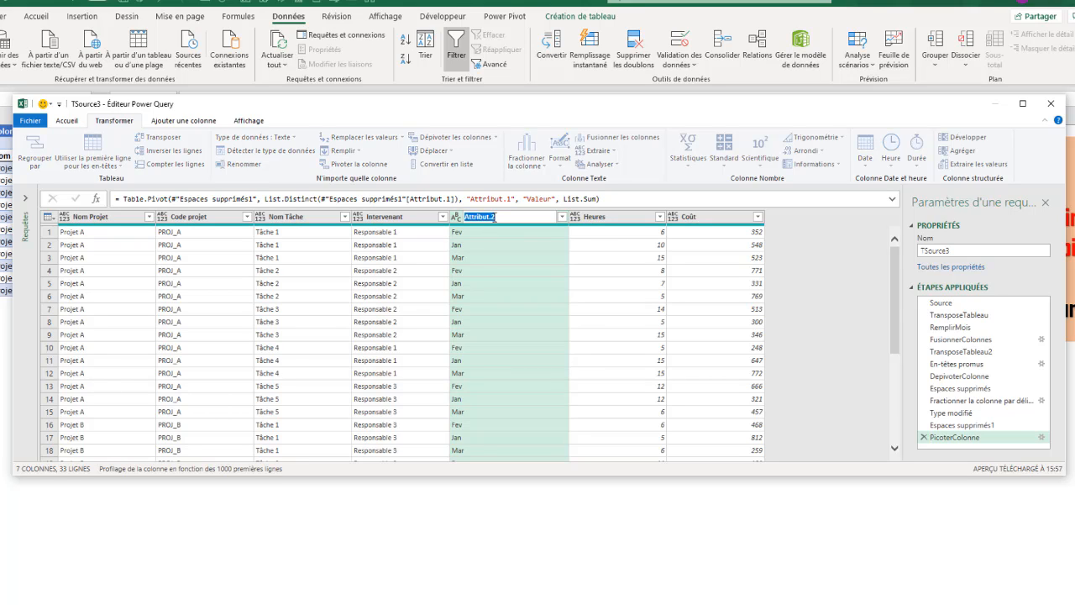
type("Mois")
Confirm the Mois column name, then type Mois as Texte and Heures and Coût as Nombre entier.
key("Return")
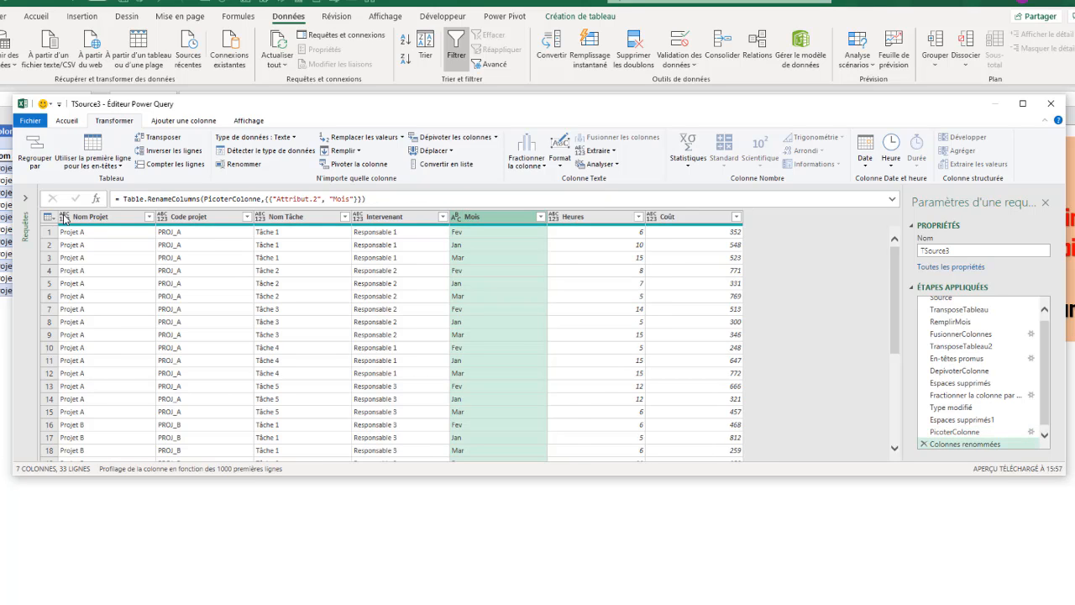
left_click(456, 216)
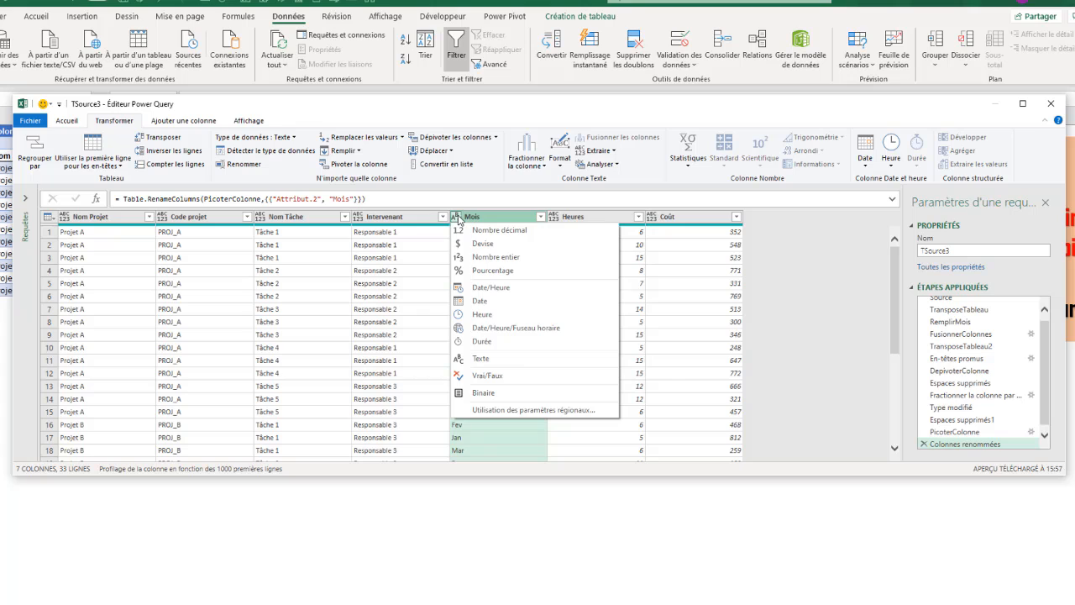
left_click(464, 358)
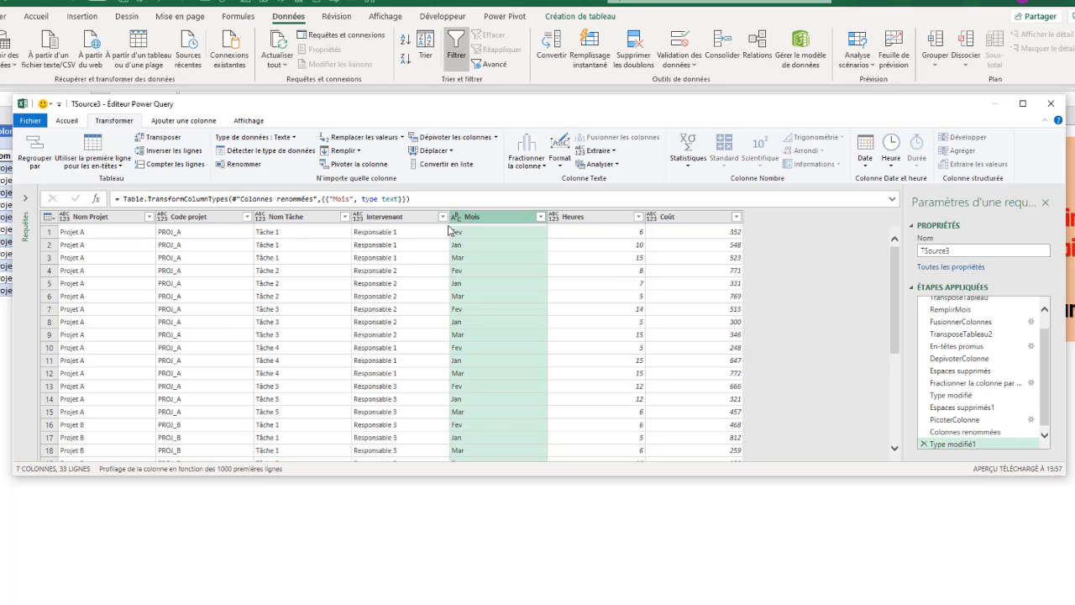
left_click(555, 218)
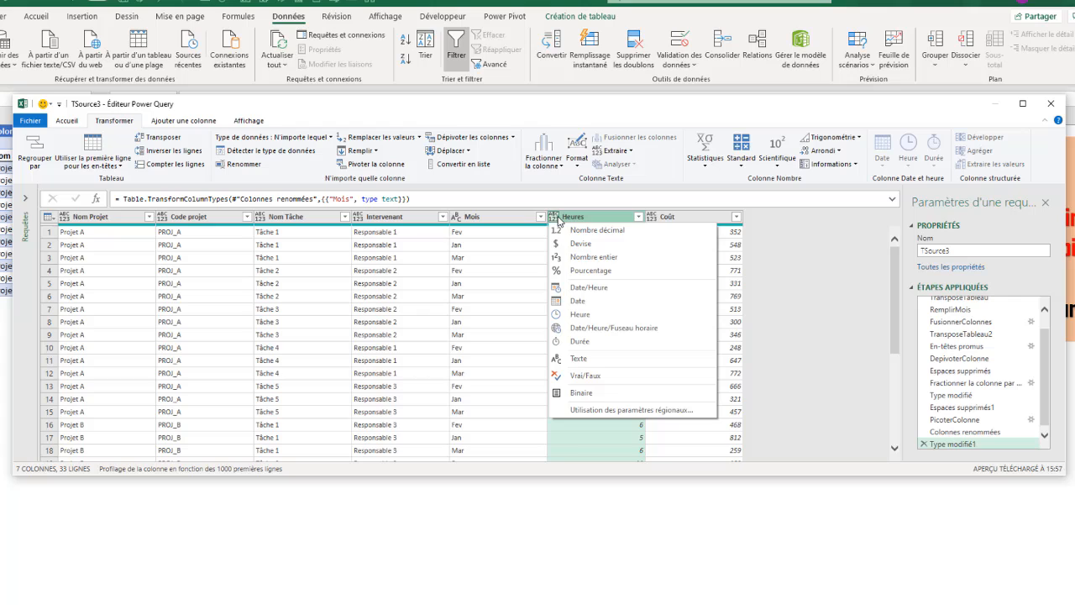
left_click(595, 258)
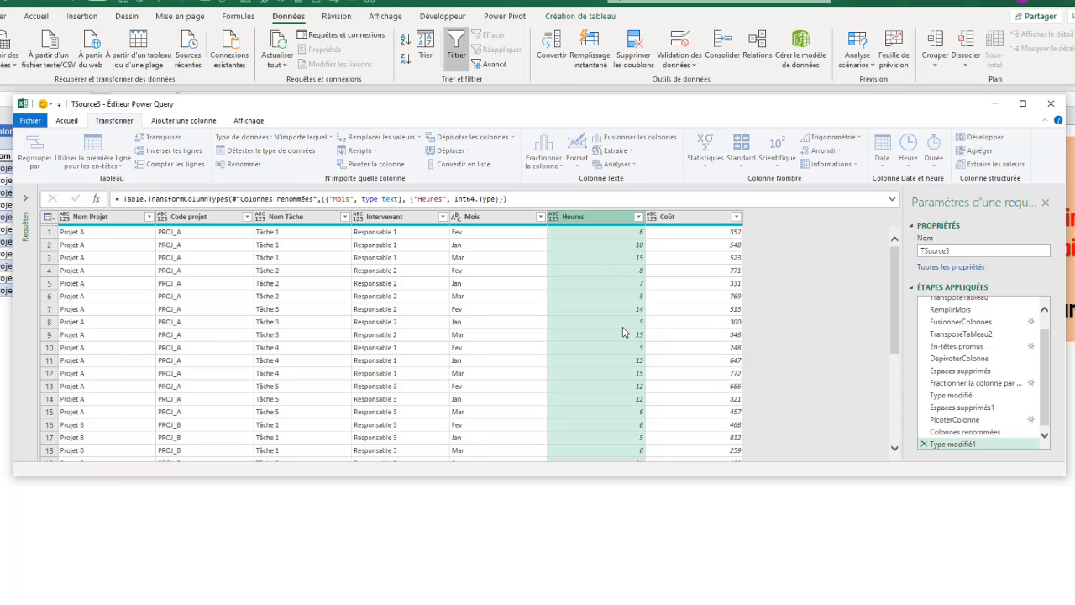
left_click(658, 219)
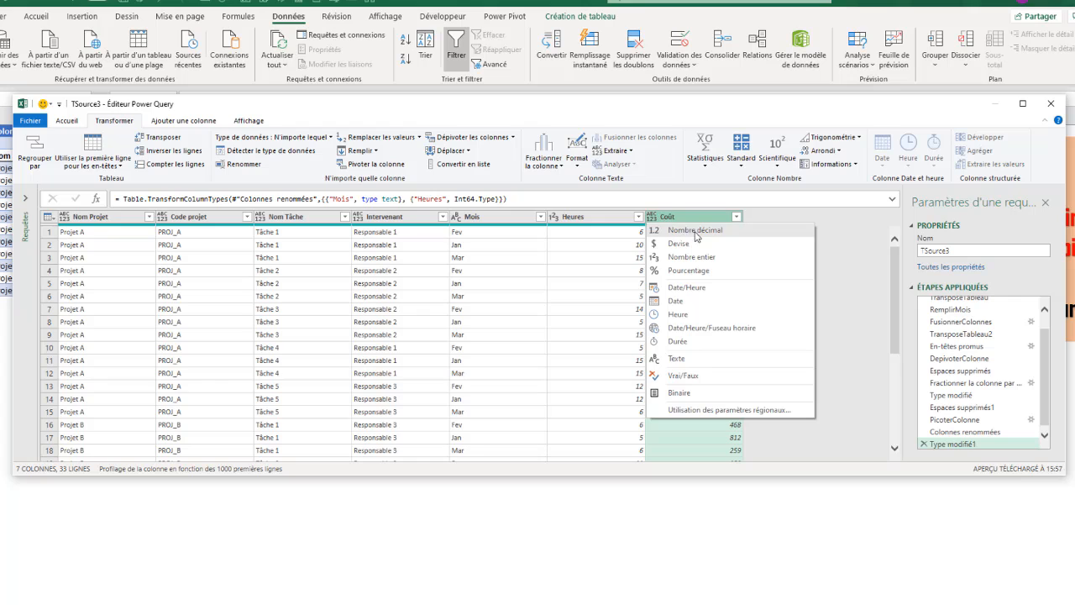
left_click(692, 257)
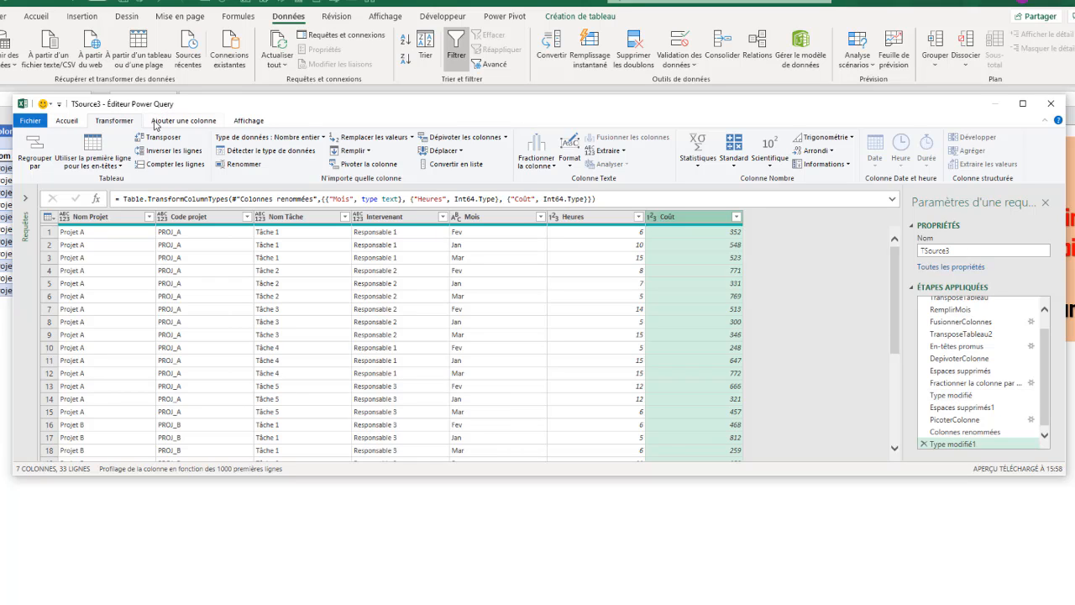
left_click(69, 121)
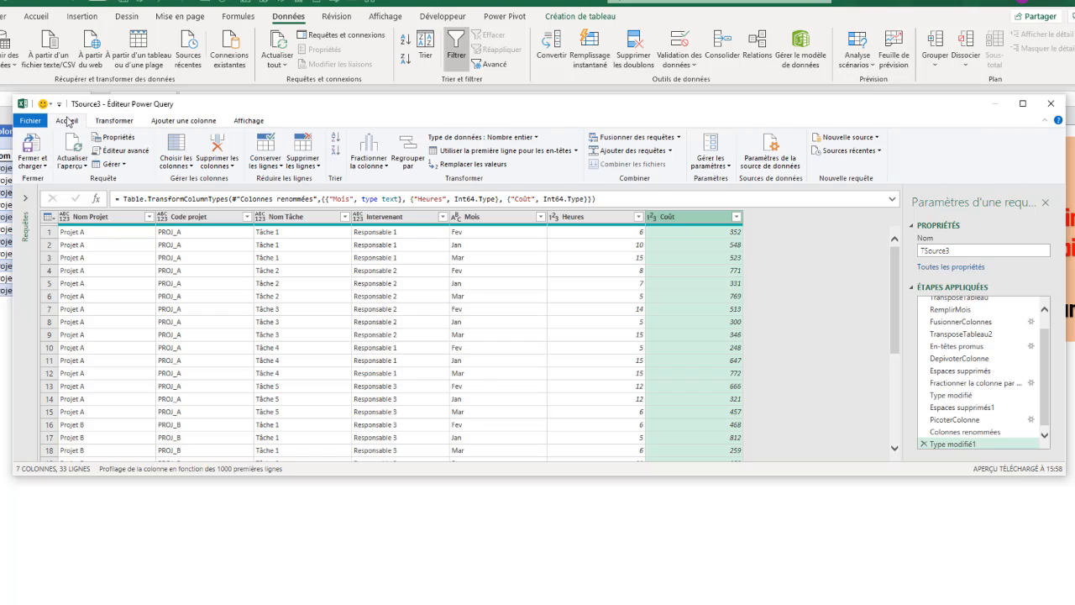
left_click(120, 151)
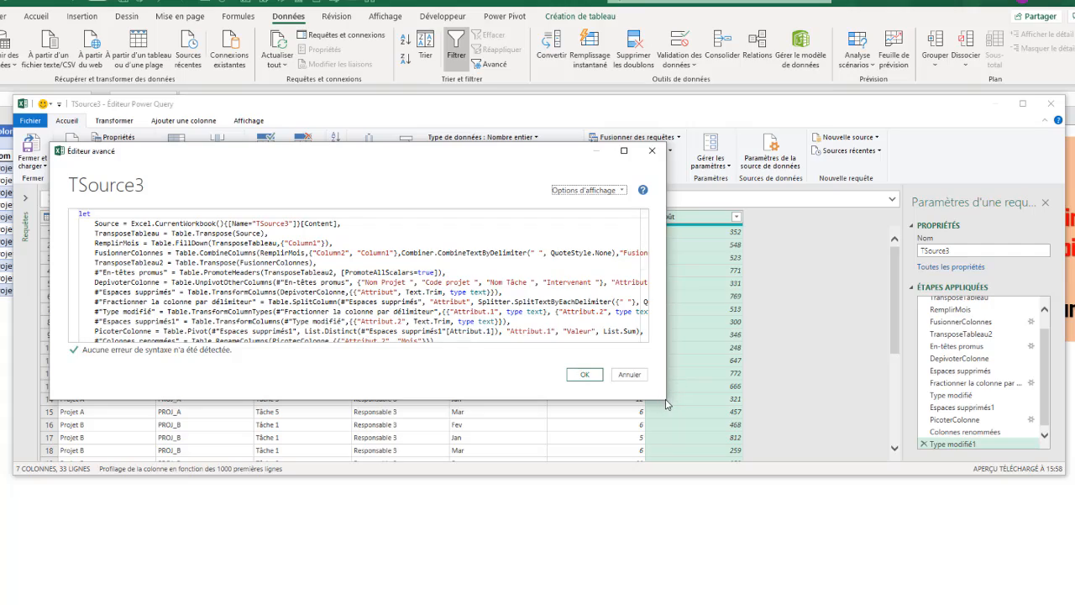
left_click_drag(666, 401, 794, 450)
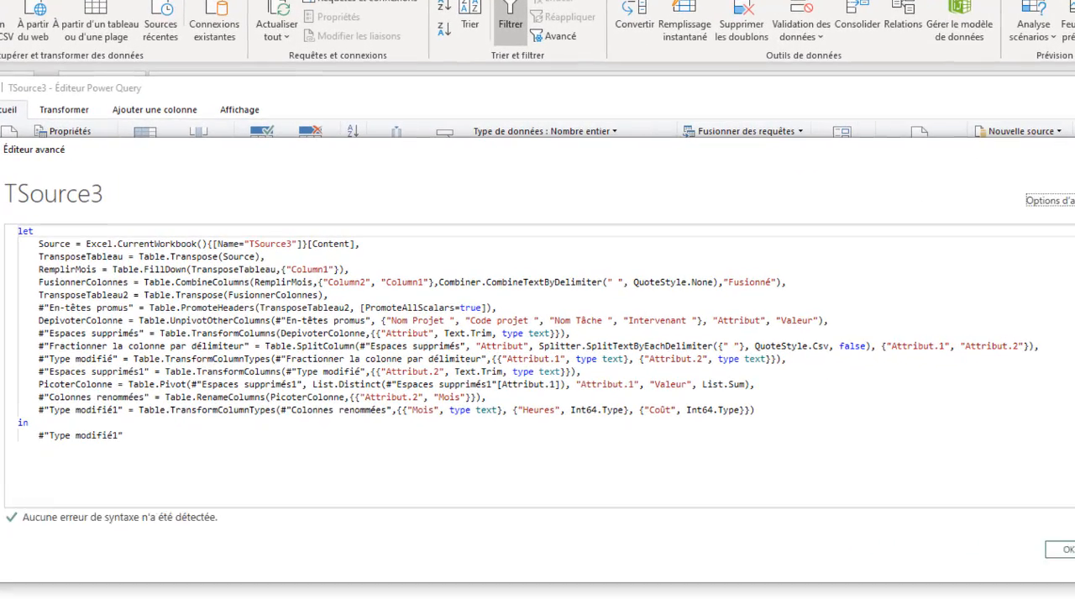
left_click_drag(1074, 541, 1074, 559)
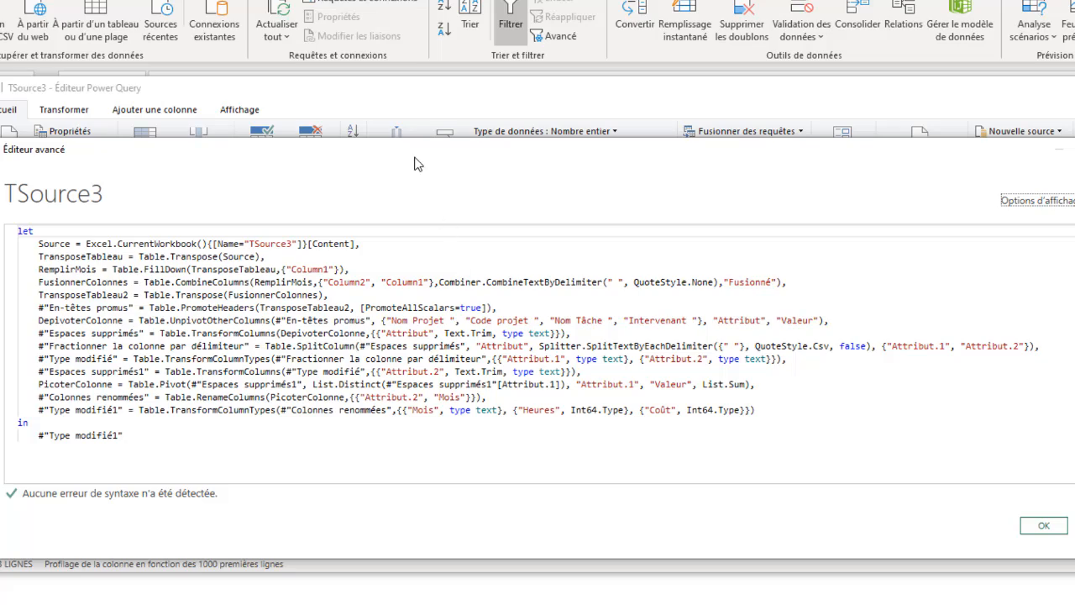
left_click_drag(411, 157, 354, 156)
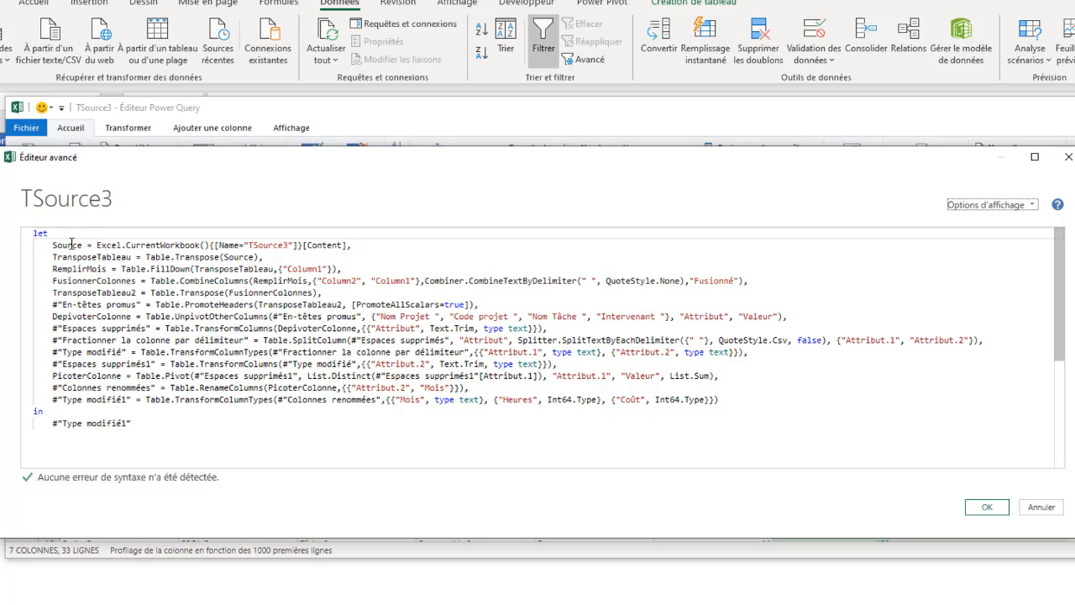
left_click_drag(63, 233, 31, 233)
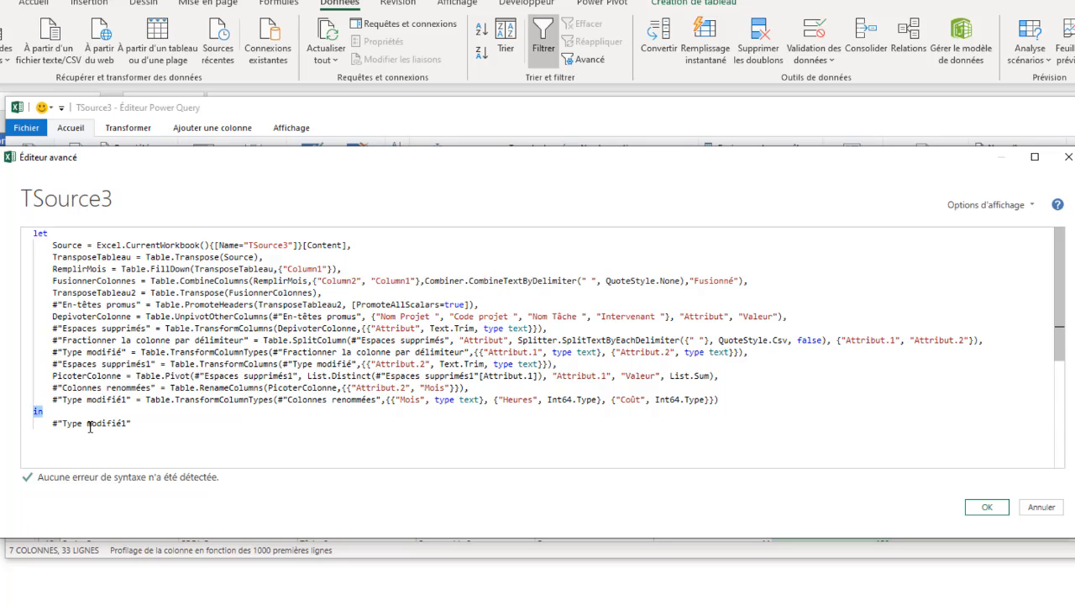
double_click(102, 422)
left_click(90, 399)
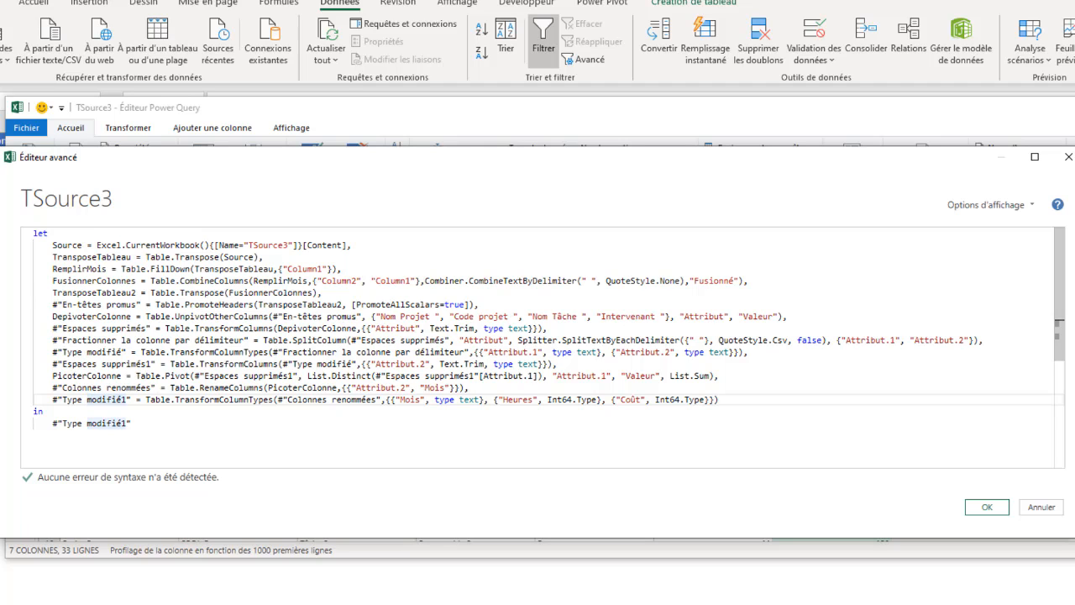
left_click(987, 508)
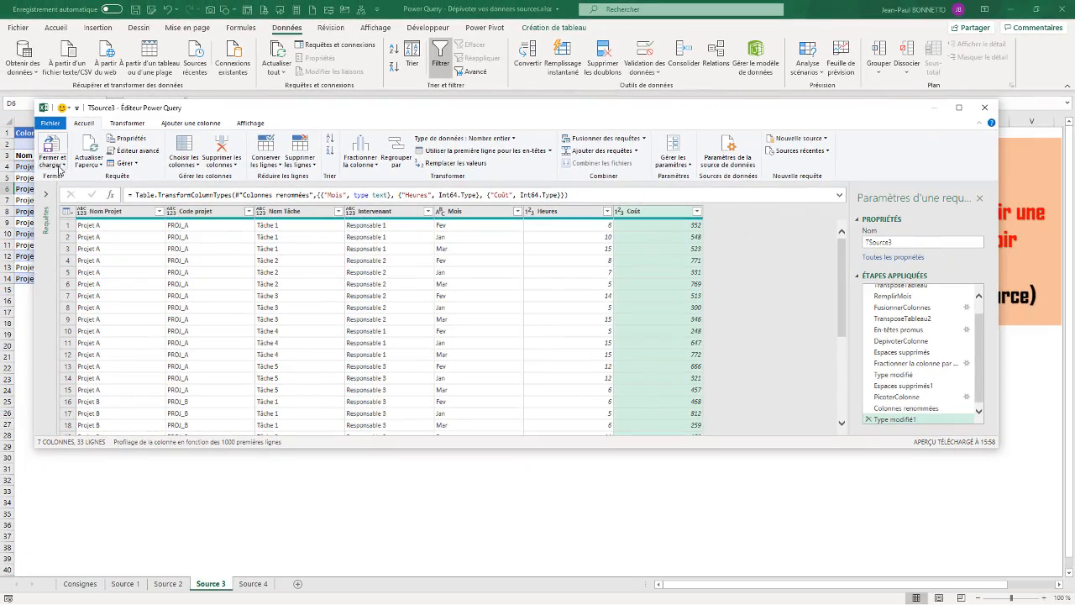
Close and load the query as a table into the existing sheet at cell A20.
left_click(52, 163)
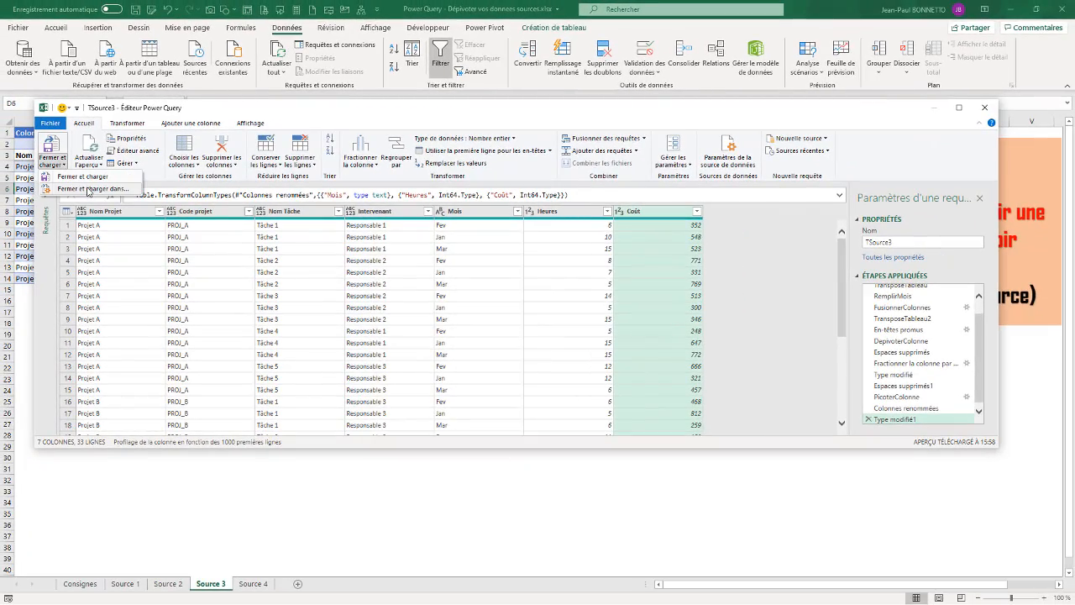
left_click(89, 189)
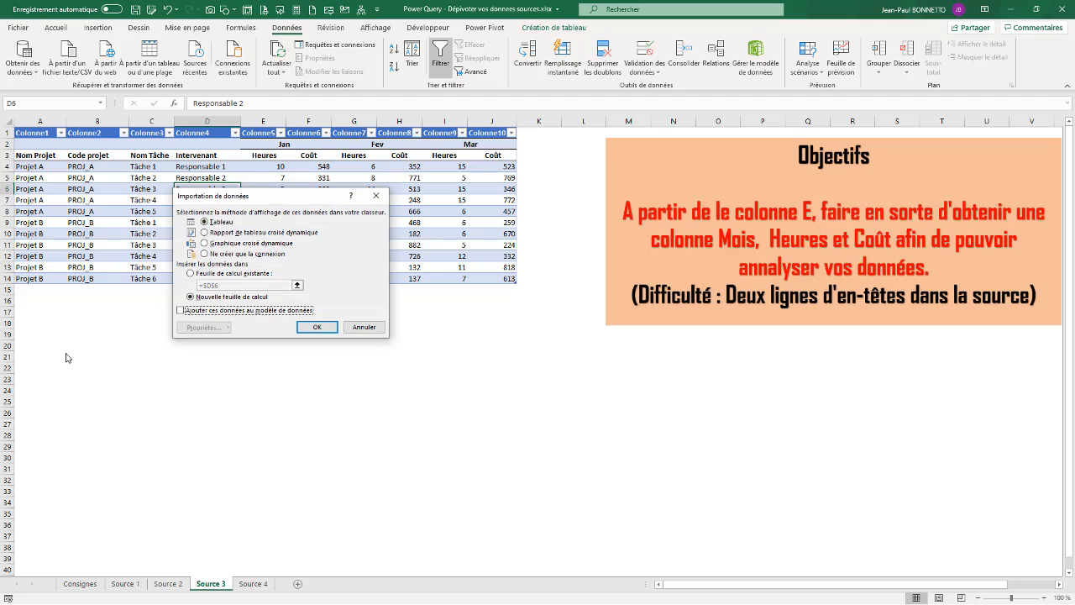
left_click(190, 275)
left_click(296, 285)
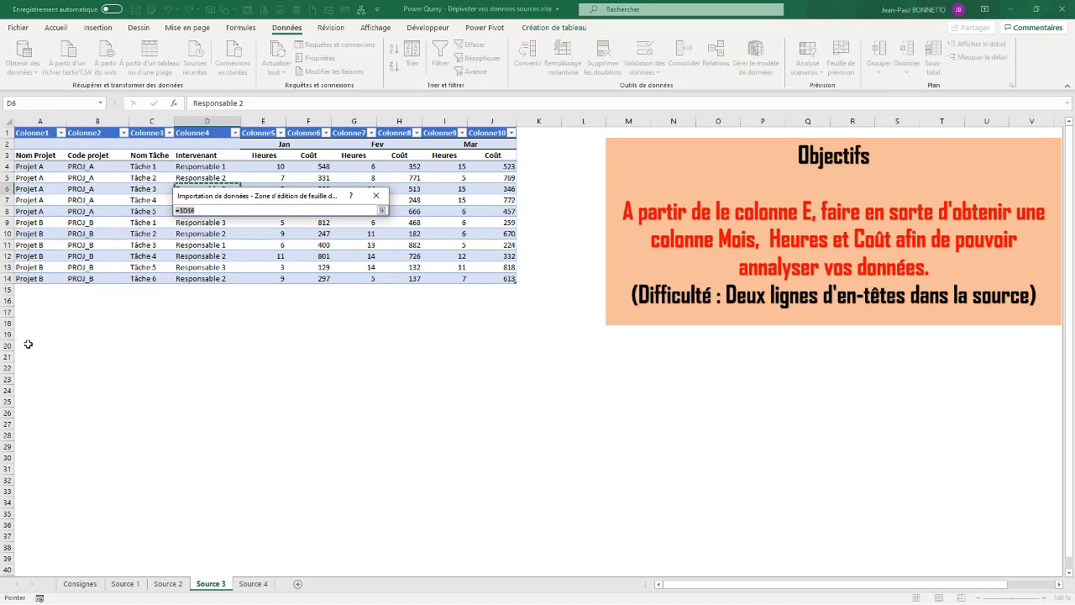
left_click(28, 345)
left_click(382, 210)
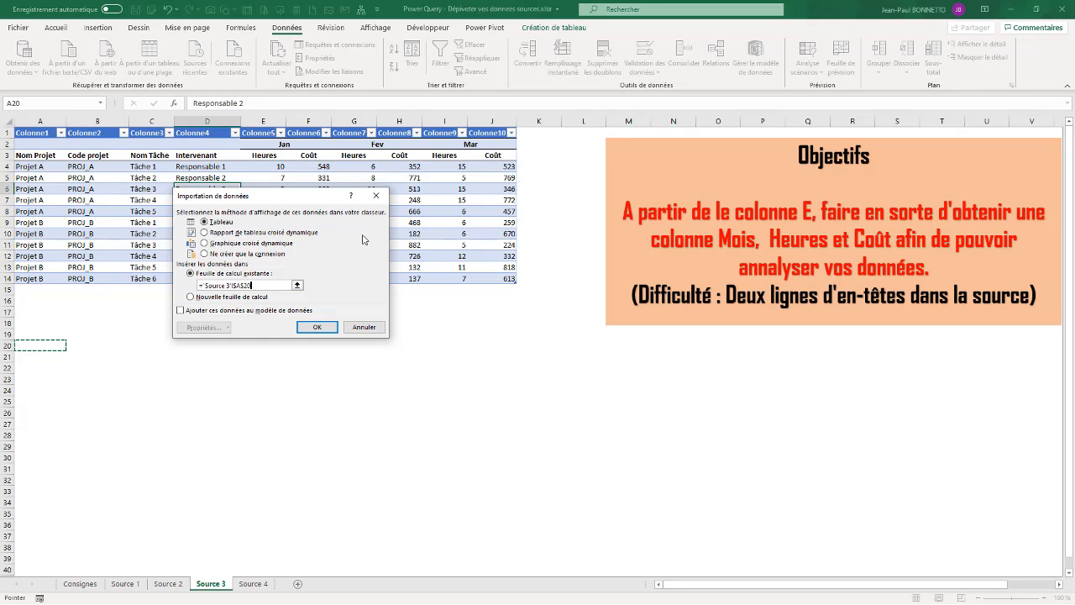
left_click(316, 326)
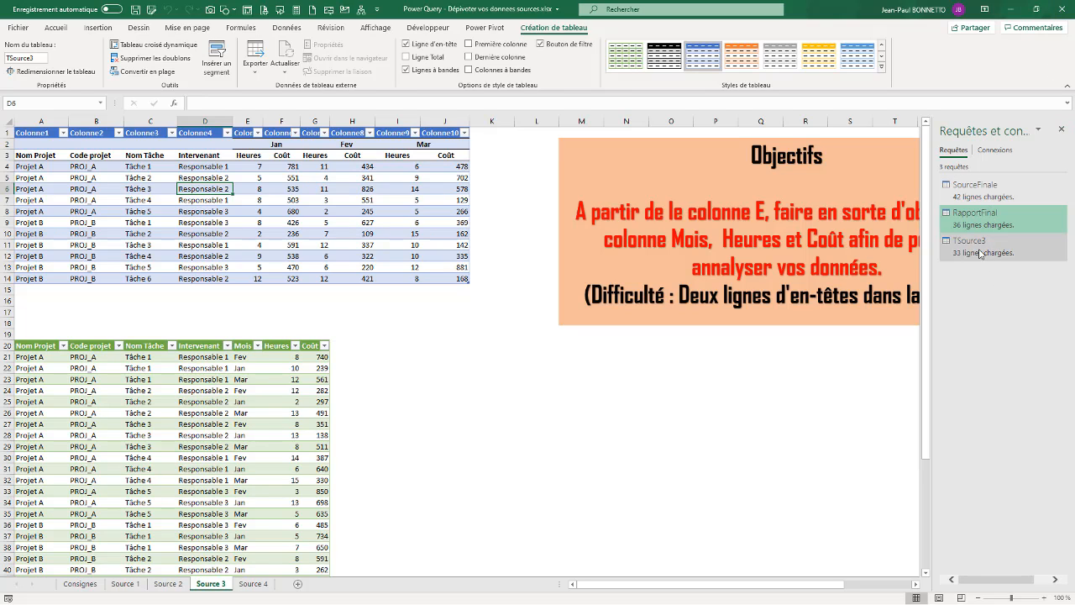
Rename the TSource3 query to RapportFinal3 in Query Settings and close and load it.
mouse_move(981, 249)
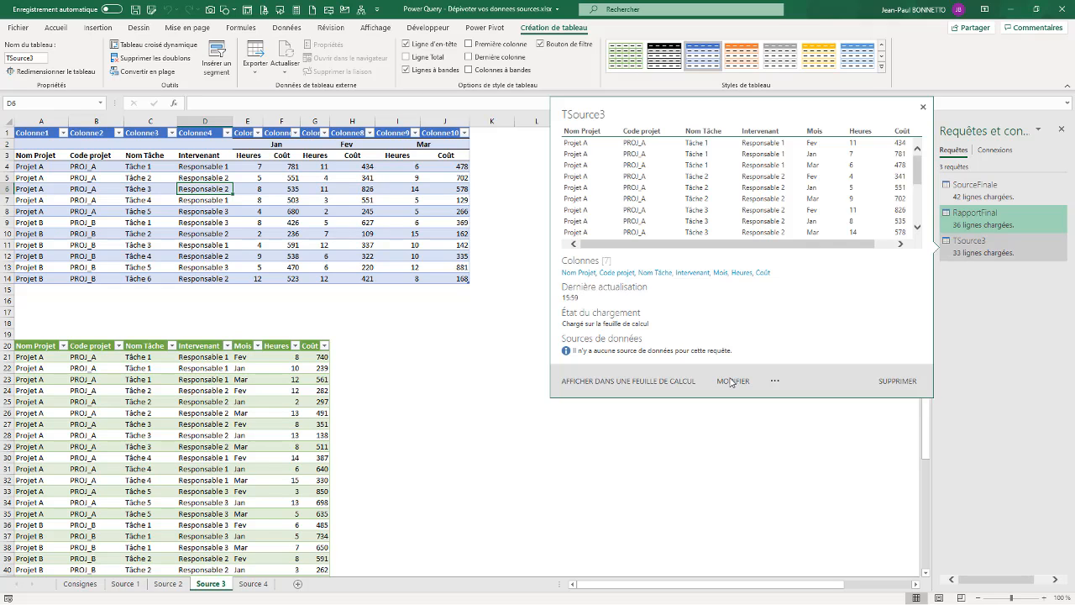
left_click(731, 380)
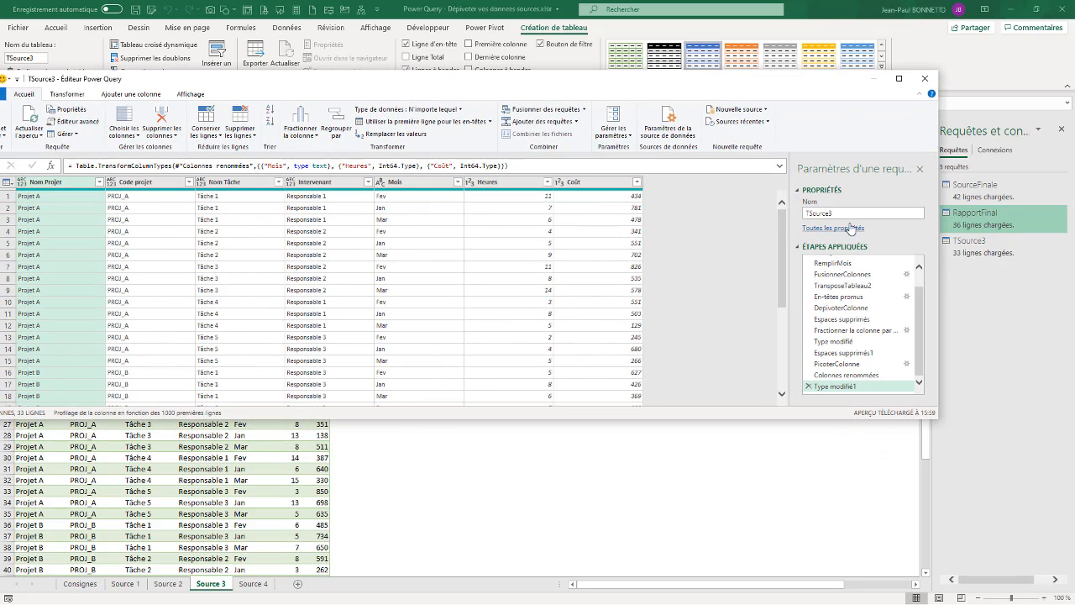
left_click_drag(842, 215, 737, 215)
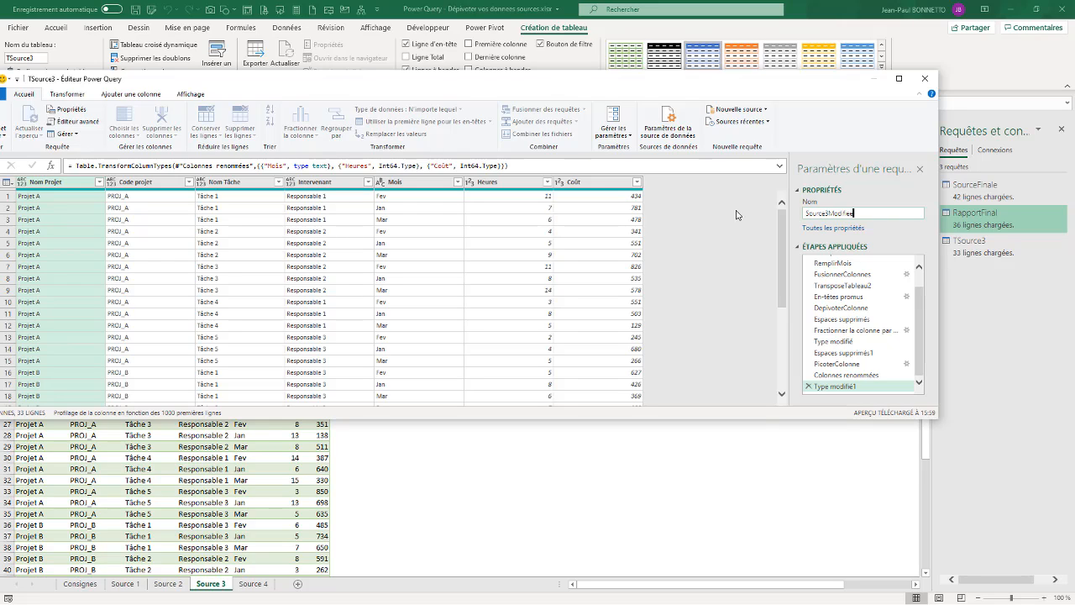
key("BackSpace")
key("BackSpace")
key("BackSpace")
key("BackSpace")
key("BackSpace")
key("BackSpace")
key("BackSpace")
key("BackSpace")
key("BackSpace")
key("BackSpace")
key("BackSpace")
key("BackSpace")
key("BackSpace")
key("BackSpace")
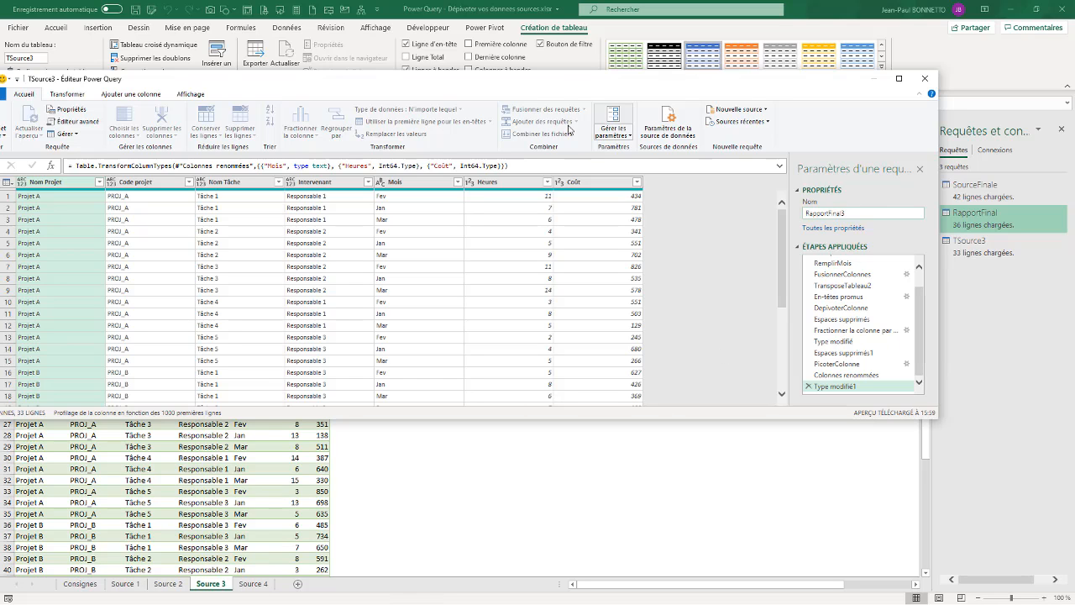
left_click_drag(274, 82, 557, 95)
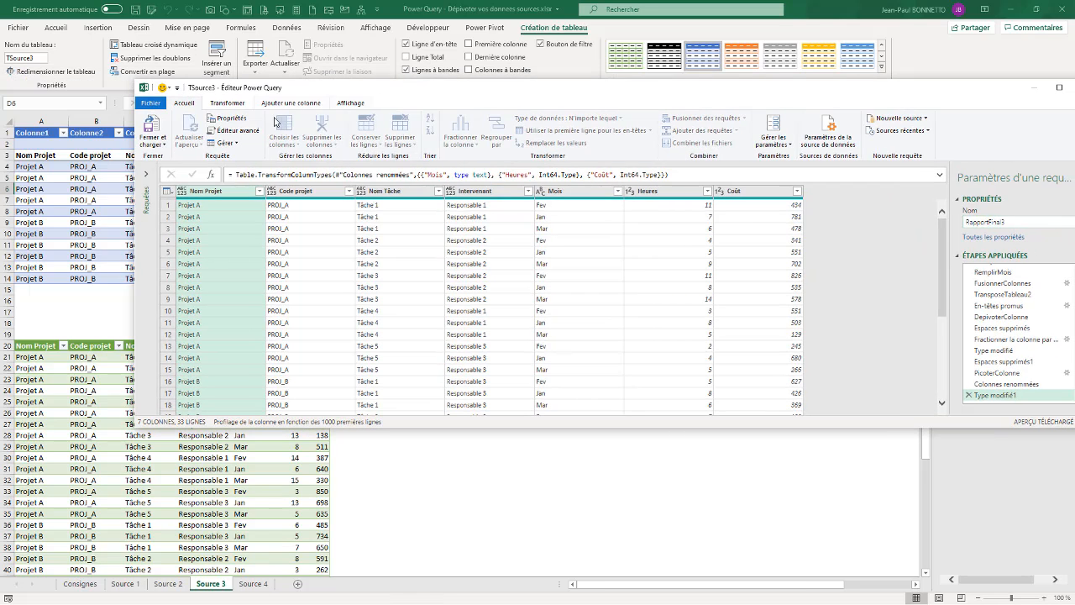
left_click(154, 126)
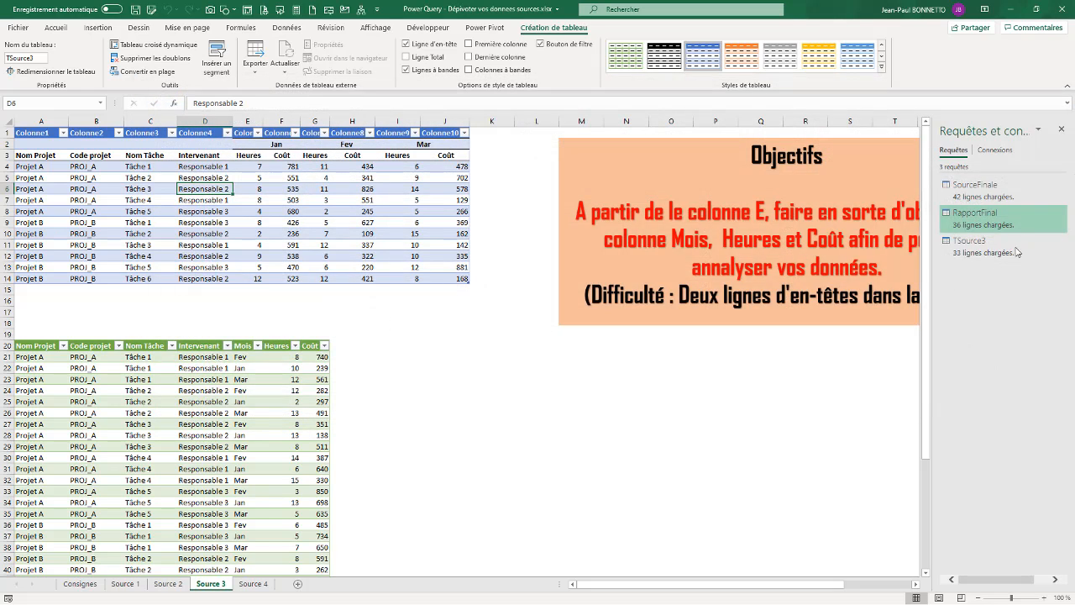
Add a source-table row with Projet V, PROJ_C, Tâche 1 and the responsible person's name.
mouse_move(982, 256)
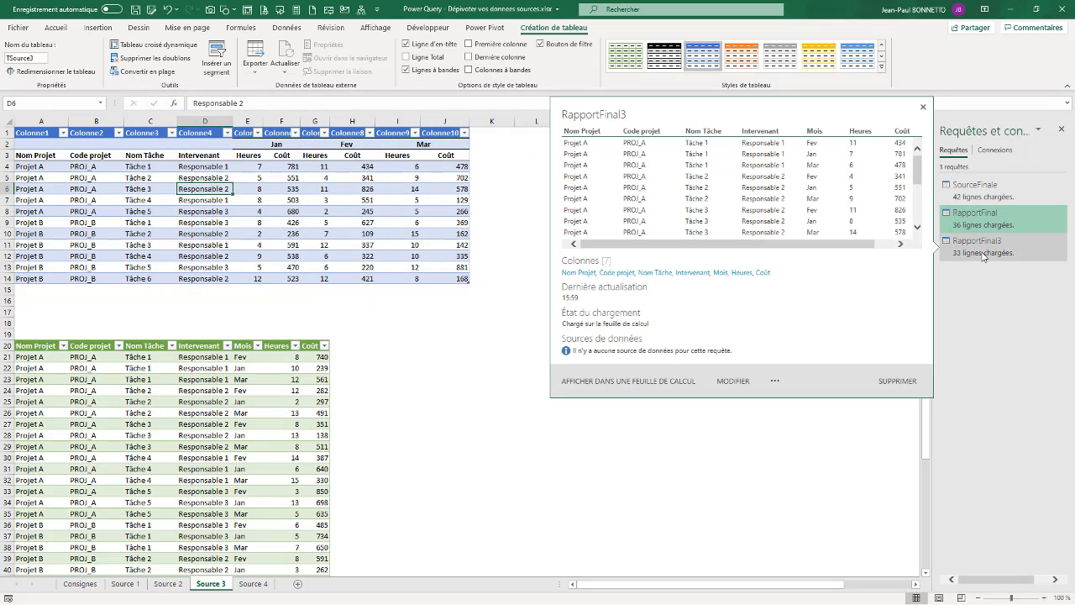
left_click(124, 414)
scroll(131, 399, "down", 5)
scroll(132, 399, "down", 1)
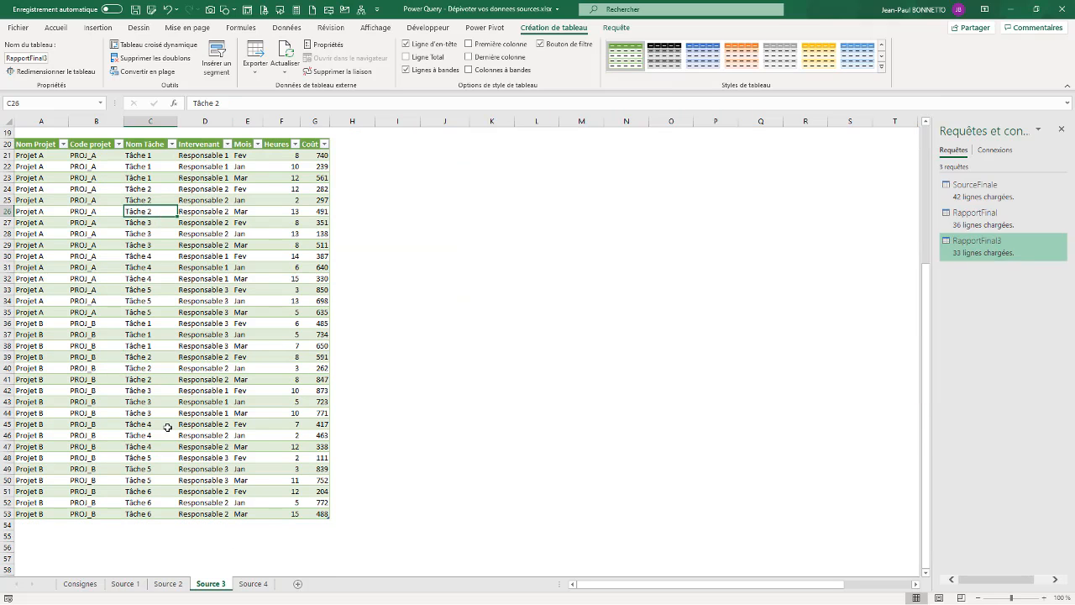
scroll(168, 427, "up", 6)
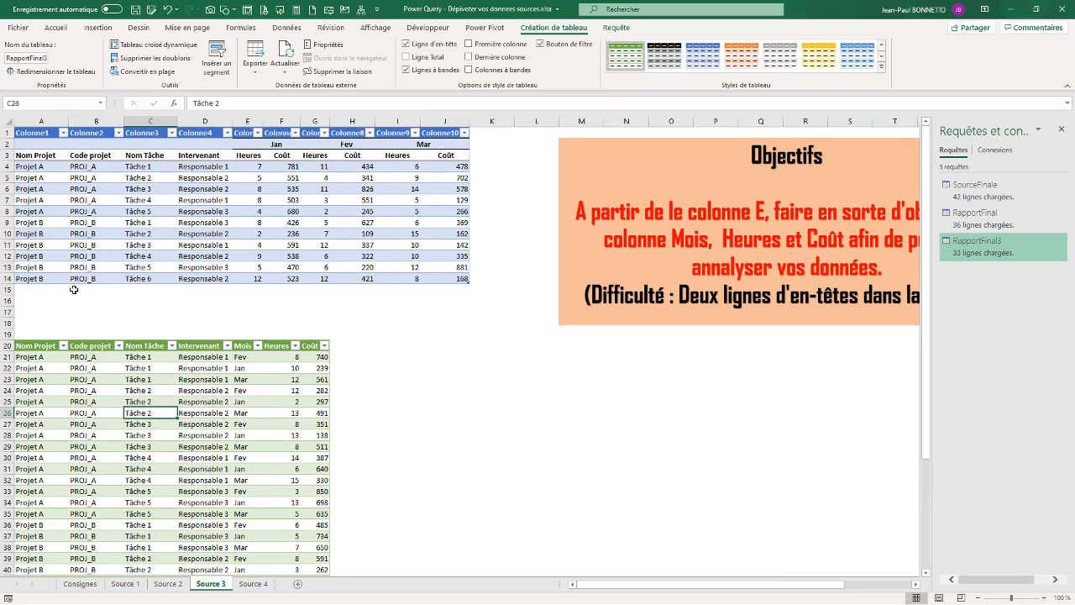
left_click(27, 289)
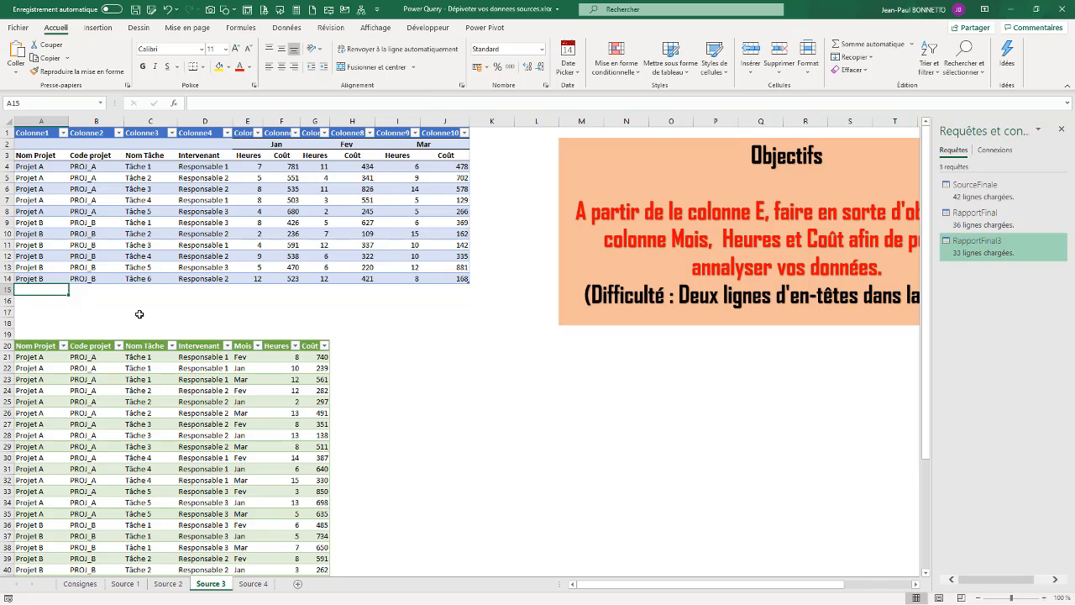
type("Projet V")
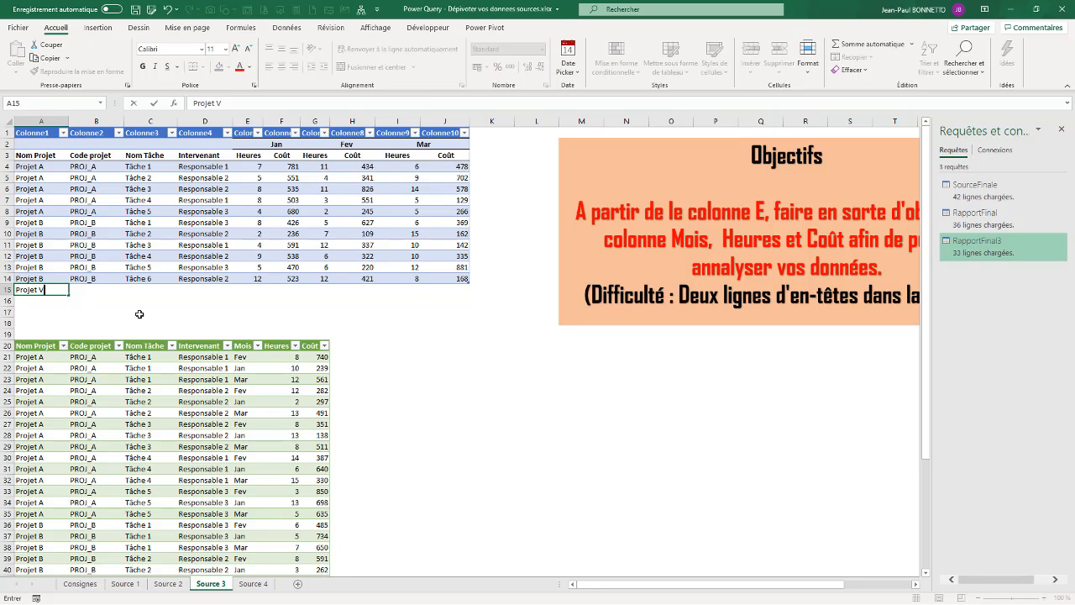
key("Tab")
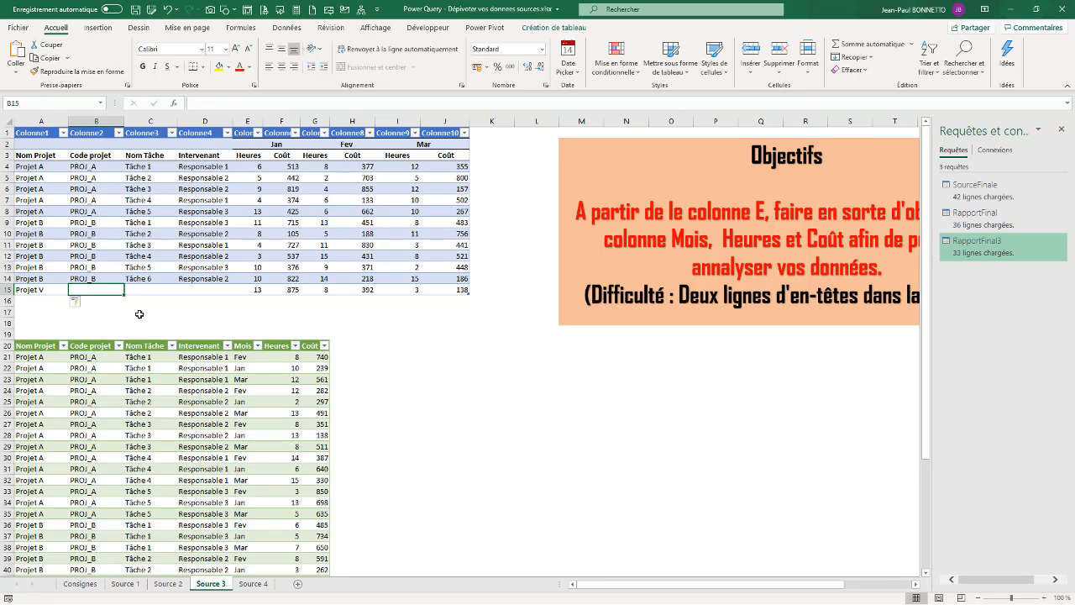
type("PROJ_C")
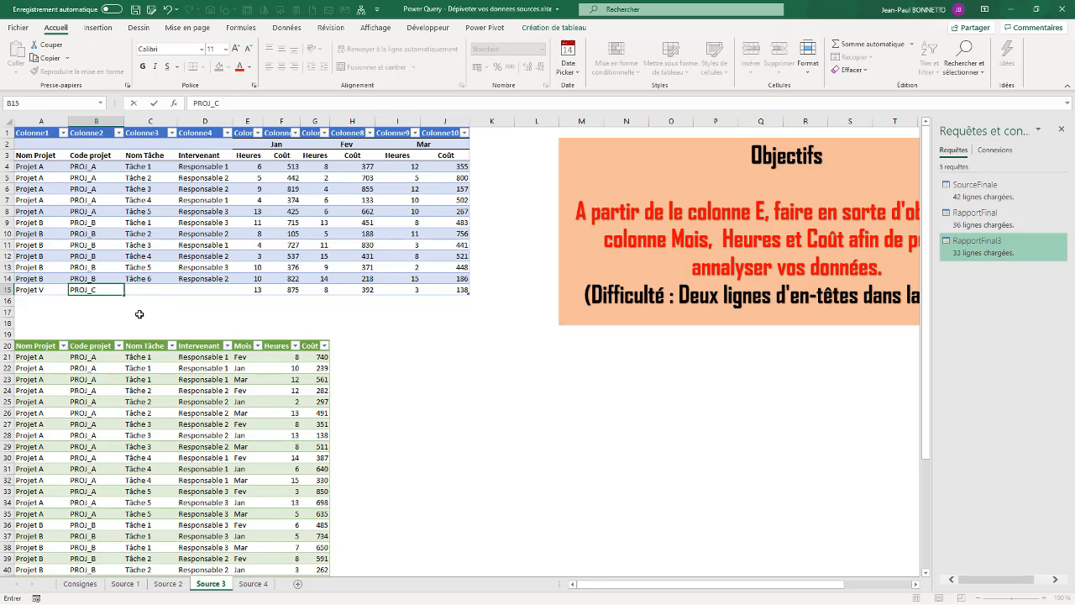
key("Tab")
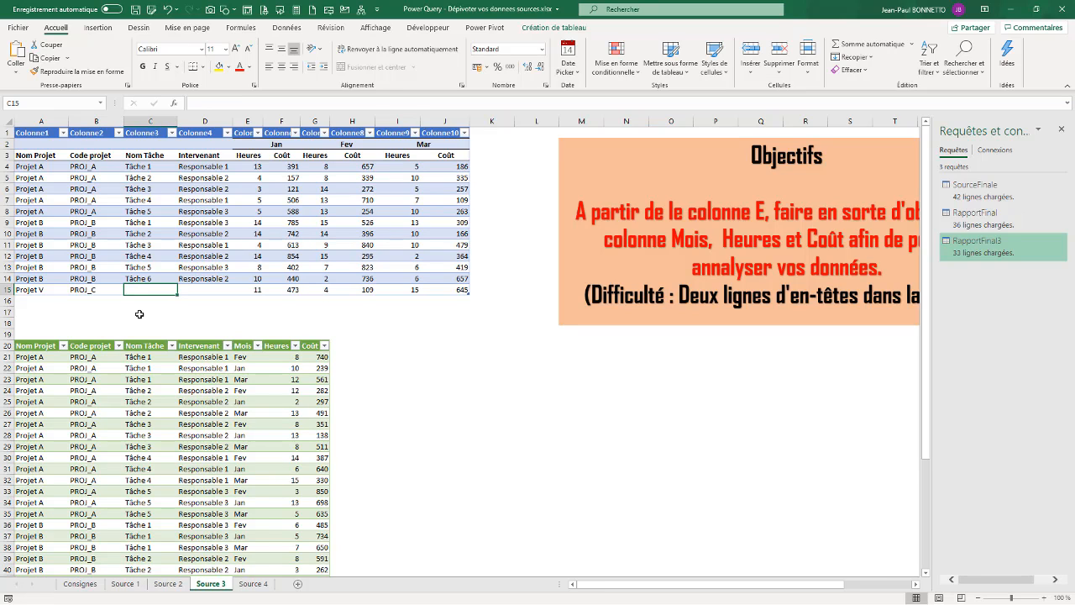
type("Tr")
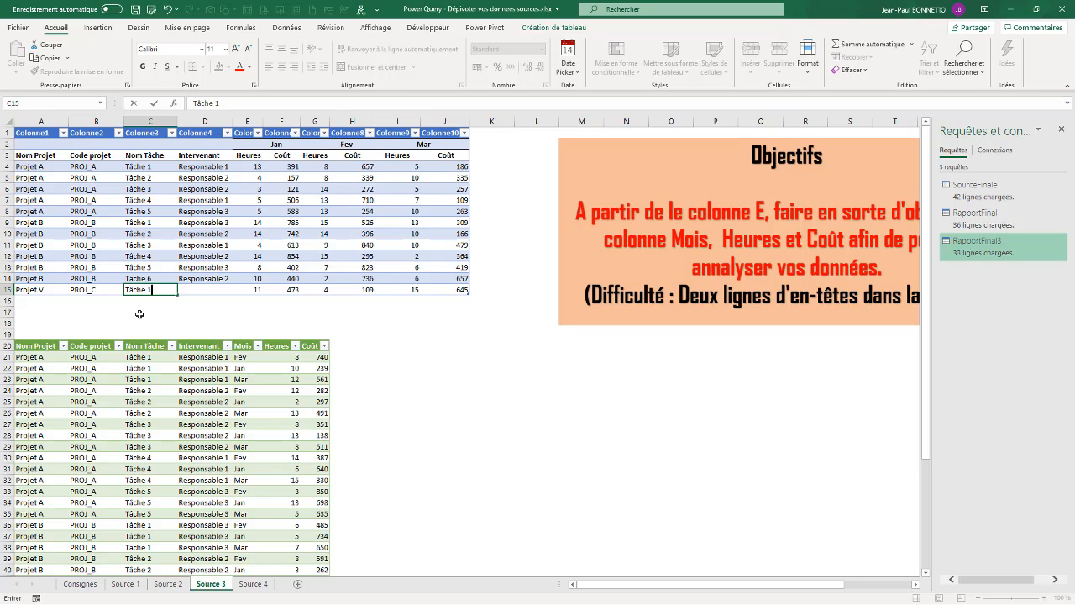
key("Tab")
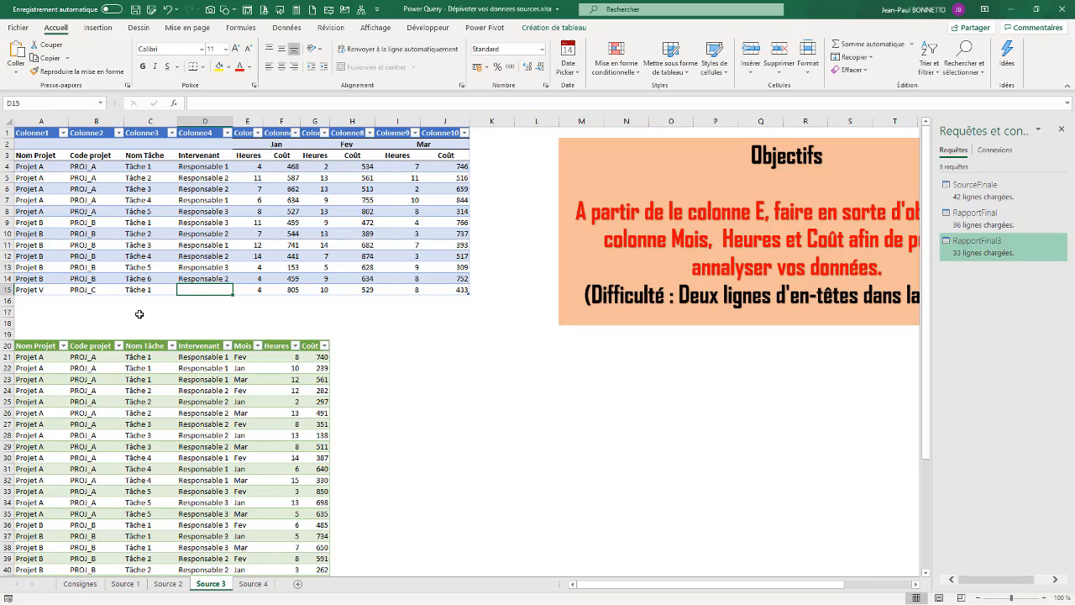
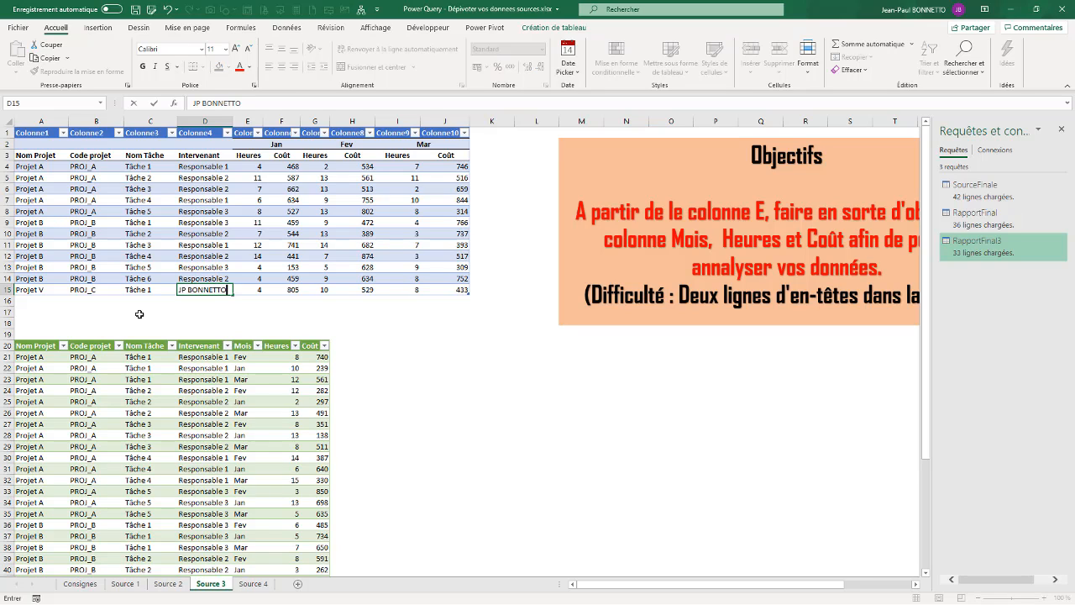
key("Tab")
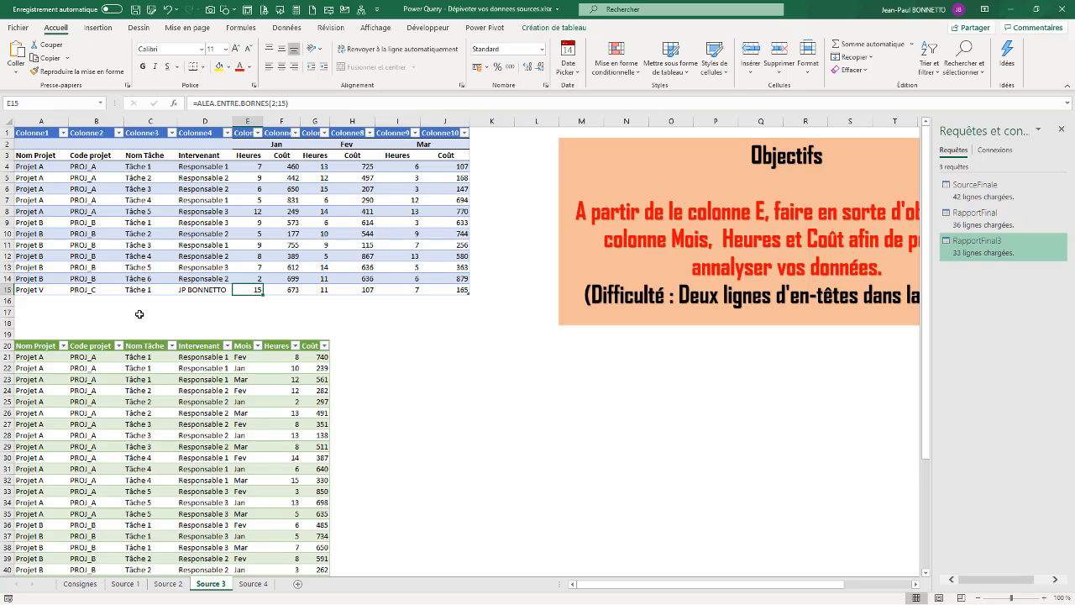
Refresh the query output table with Actualiser so the new row loads.
left_click(165, 210)
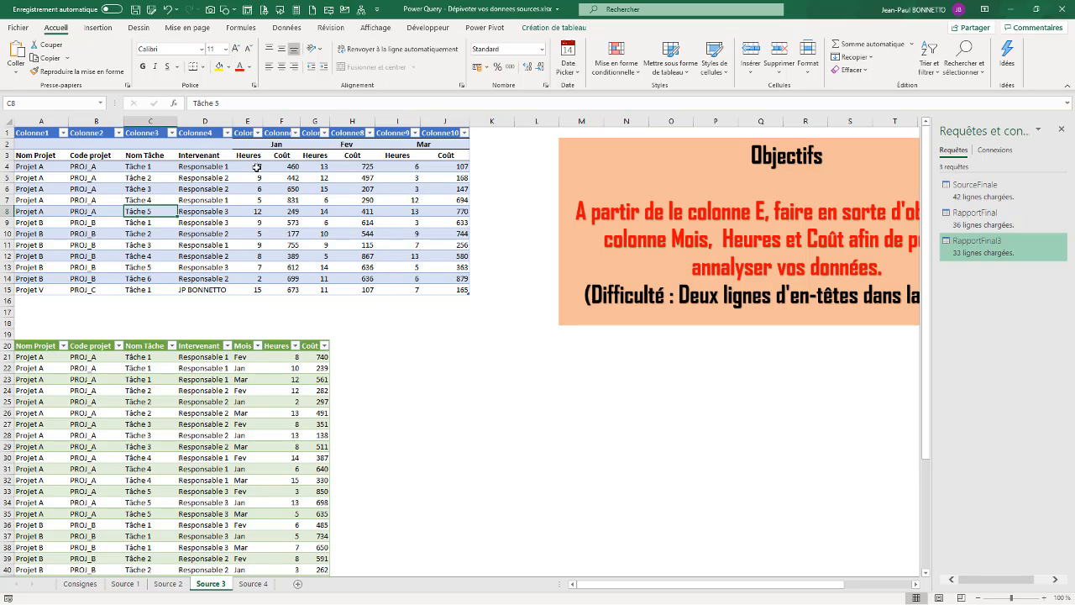
left_click(164, 388)
right_click(159, 392)
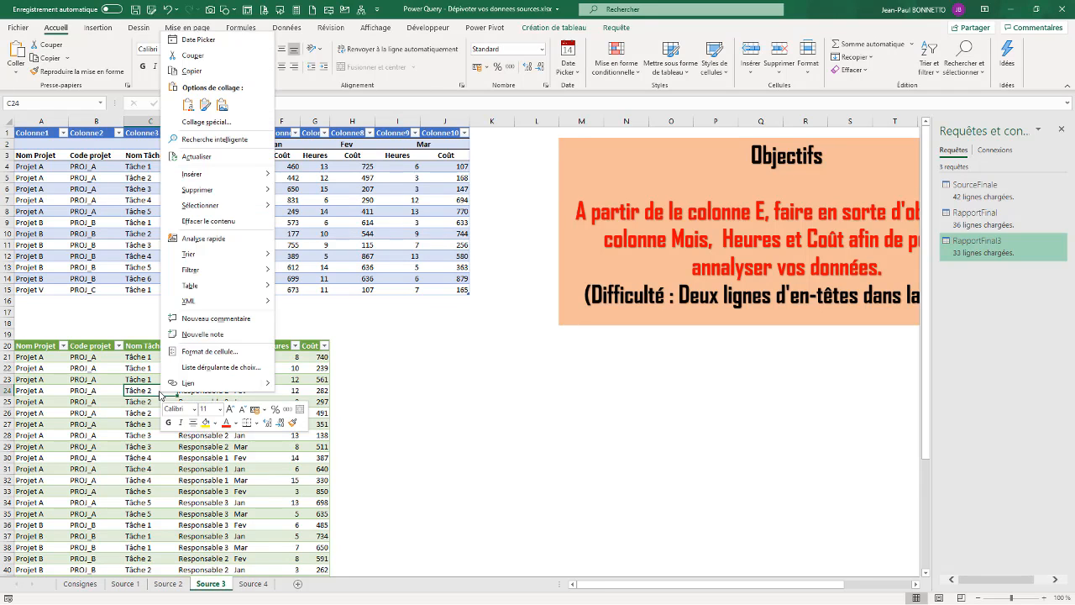
left_click(198, 160)
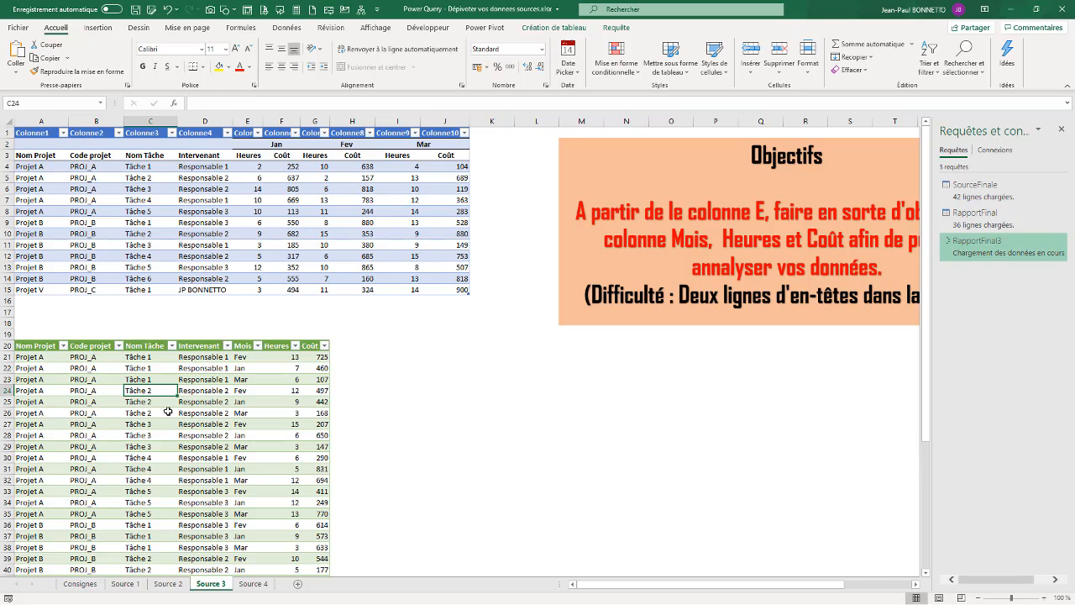
Select the three newly loaded Projet V / PROJ_C rows (Jan, Fev, Mar) to check them.
scroll(161, 412, "down", 12)
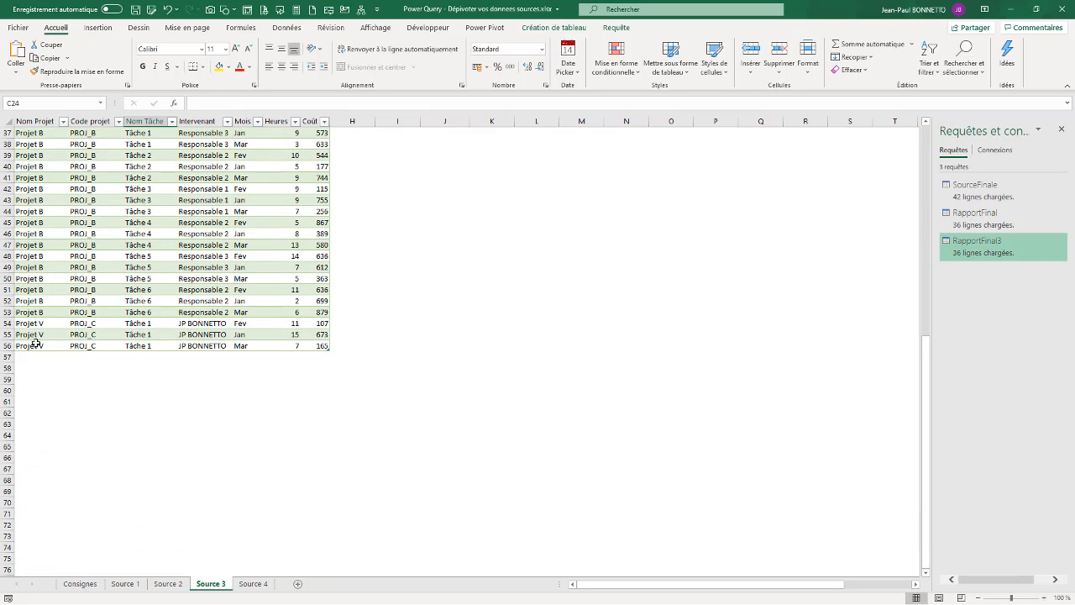
left_click(20, 345)
left_click_drag(35, 324, 36, 345)
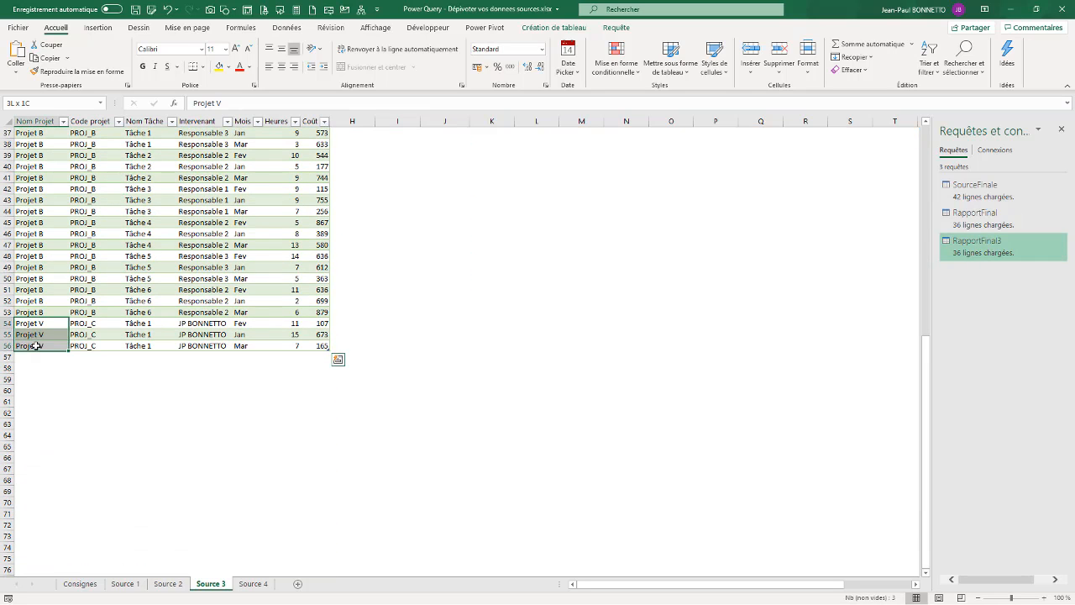
left_click(101, 322)
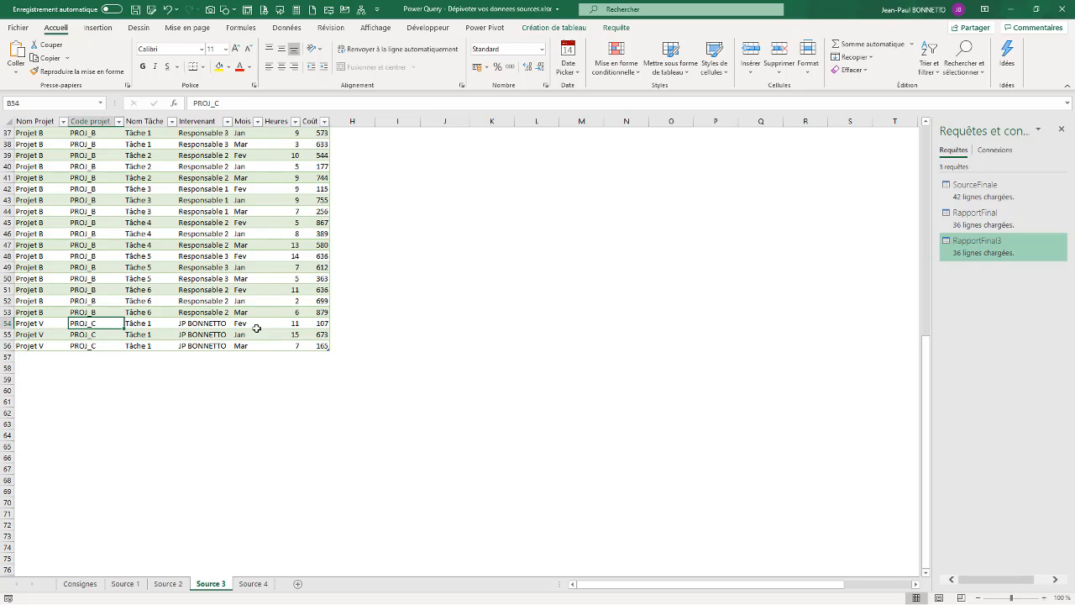
left_click(248, 323)
left_click_drag(247, 324, 244, 340)
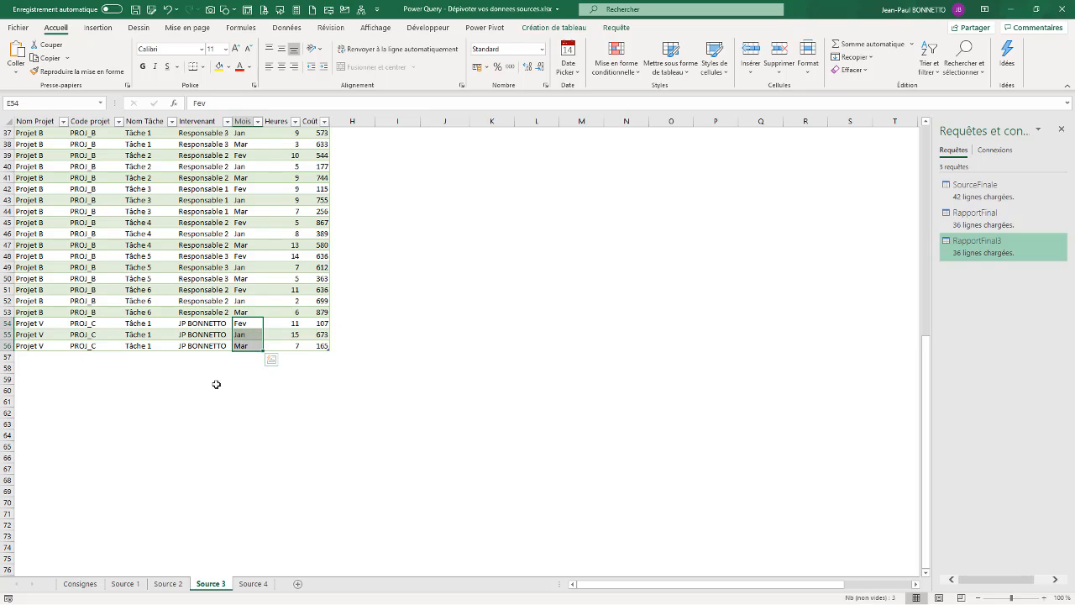
left_click_drag(34, 327, 321, 346)
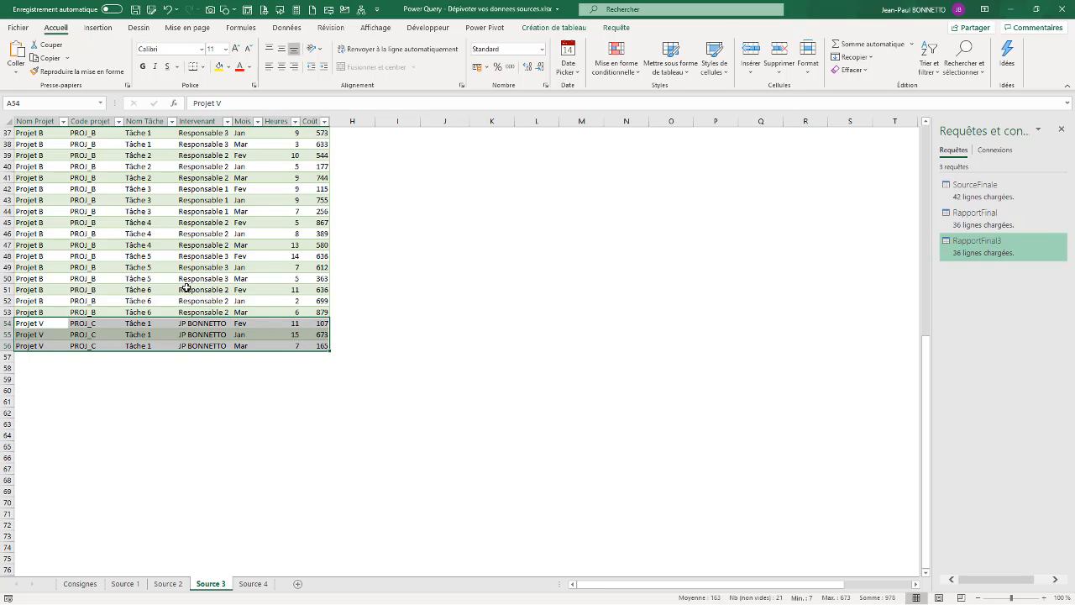
scroll(187, 286, "up", 12)
Change the new source row's project name from Projet V to Projet C.
left_click(41, 290)
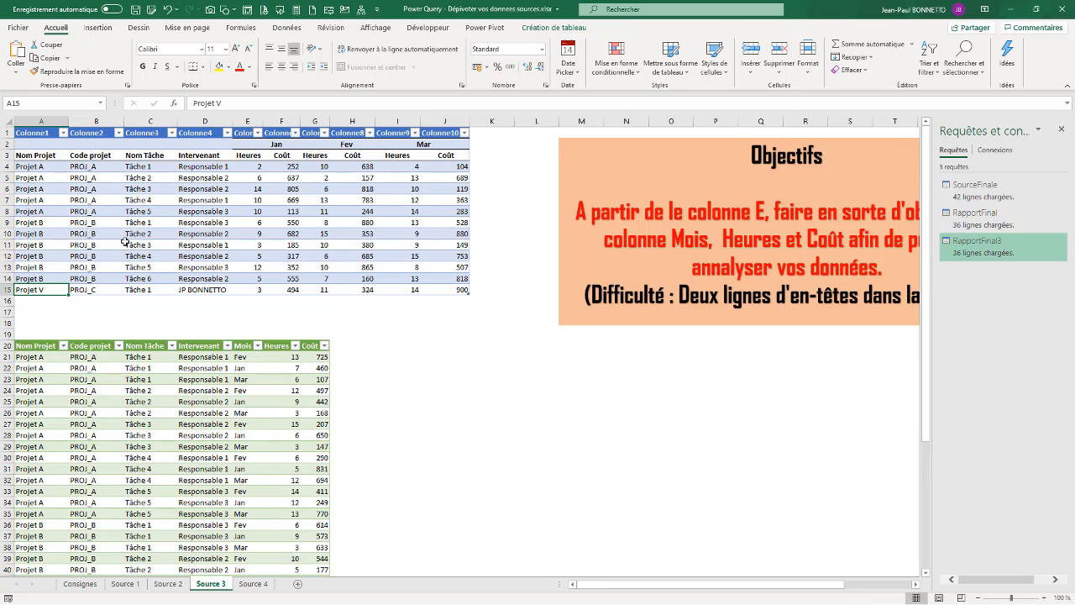
left_click(217, 102)
type("C")
key("Return")
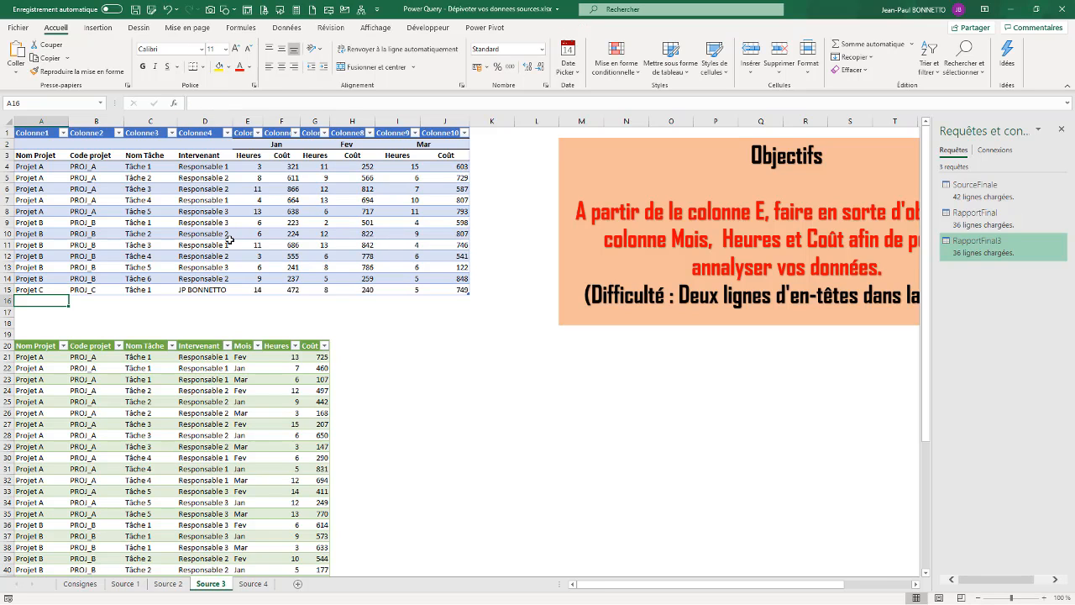
Refresh the unpivoted RapportFinal3 table so it shows the Projet C rows.
right_click(145, 424)
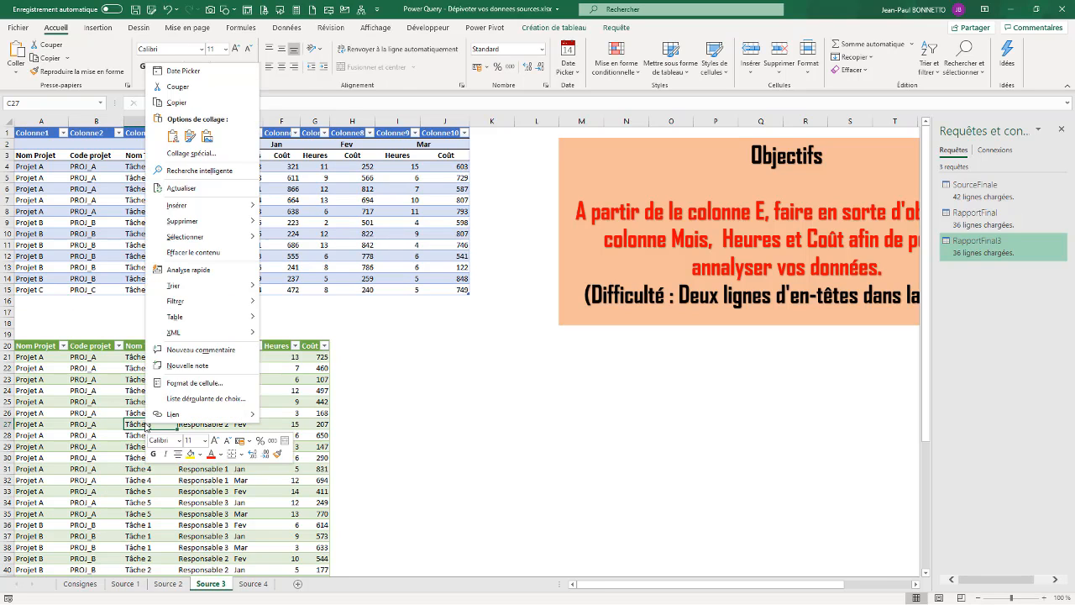
left_click(181, 188)
scroll(94, 453, "down", 6)
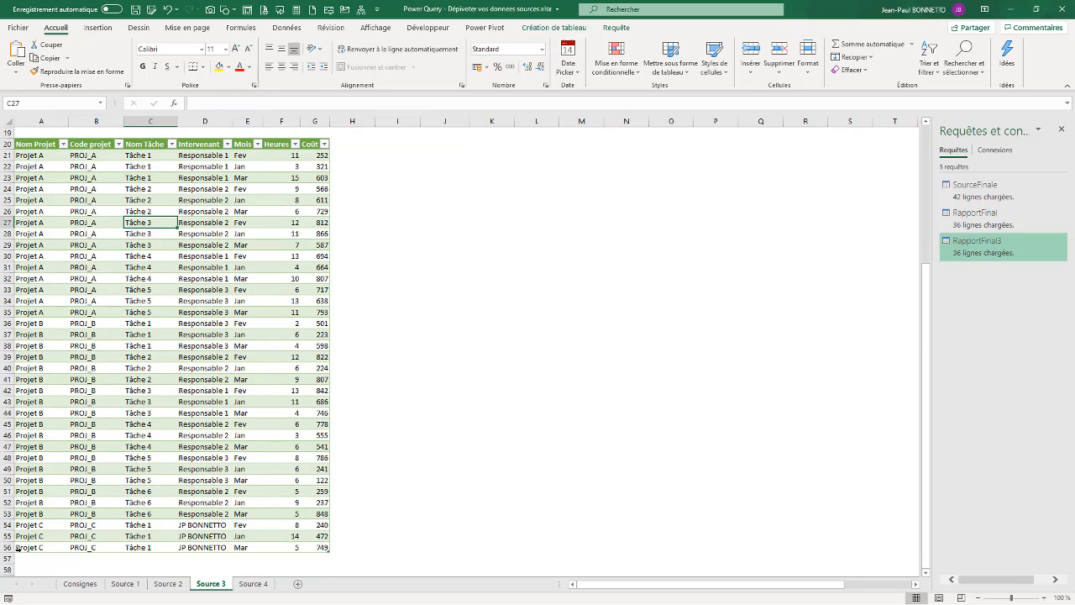
scroll(116, 425, "up", 6)
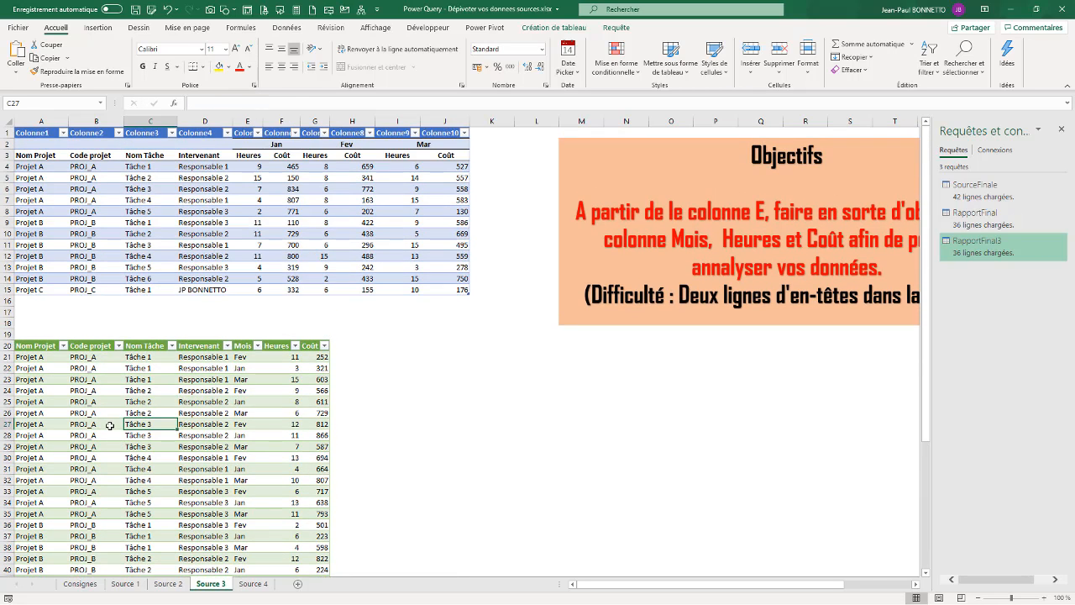
left_click(109, 426)
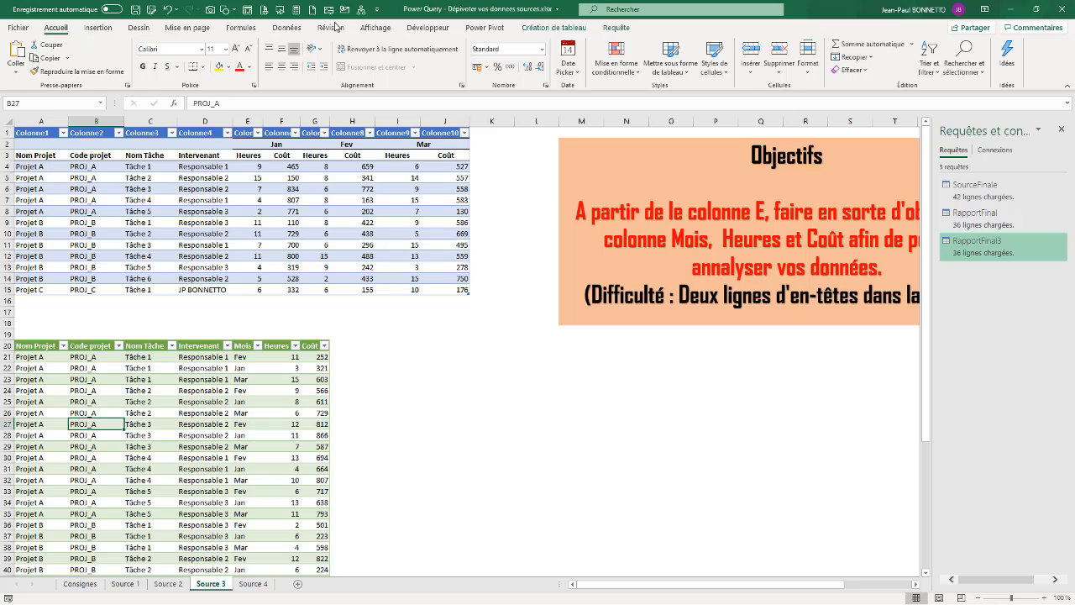
left_click(97, 28)
Create a pivot table at J24 with Mois in rows and sums of Heures and Coût.
left_click(25, 59)
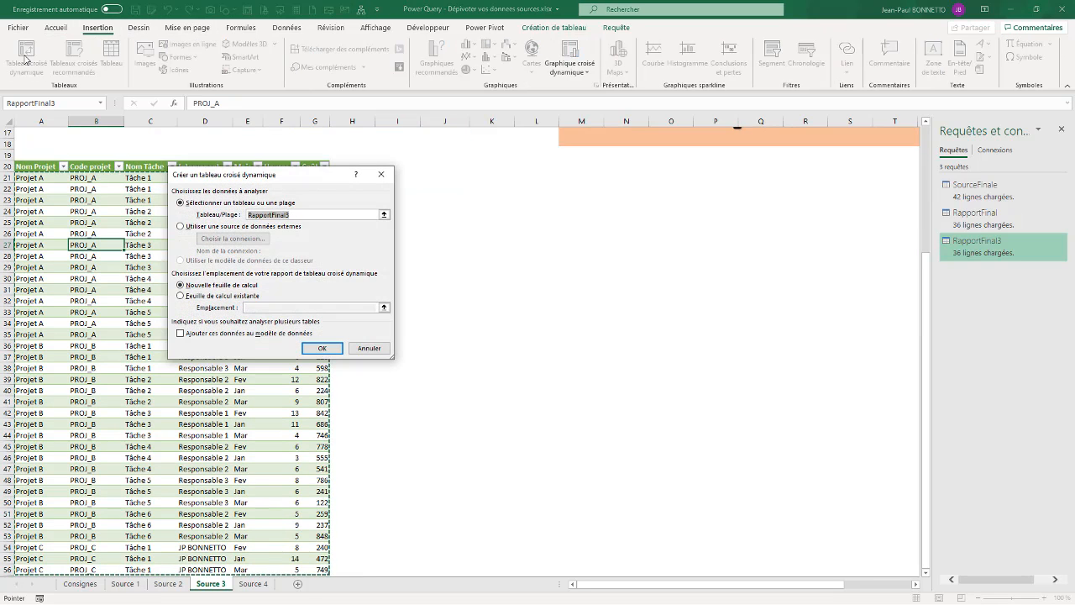
left_click(180, 297)
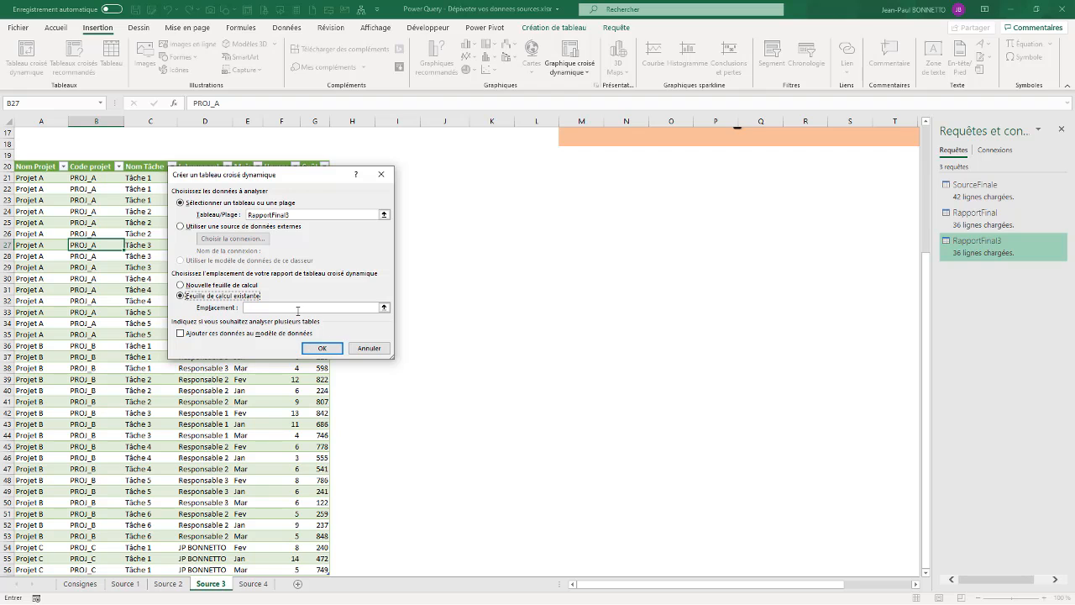
left_click_drag(319, 179, 275, 196)
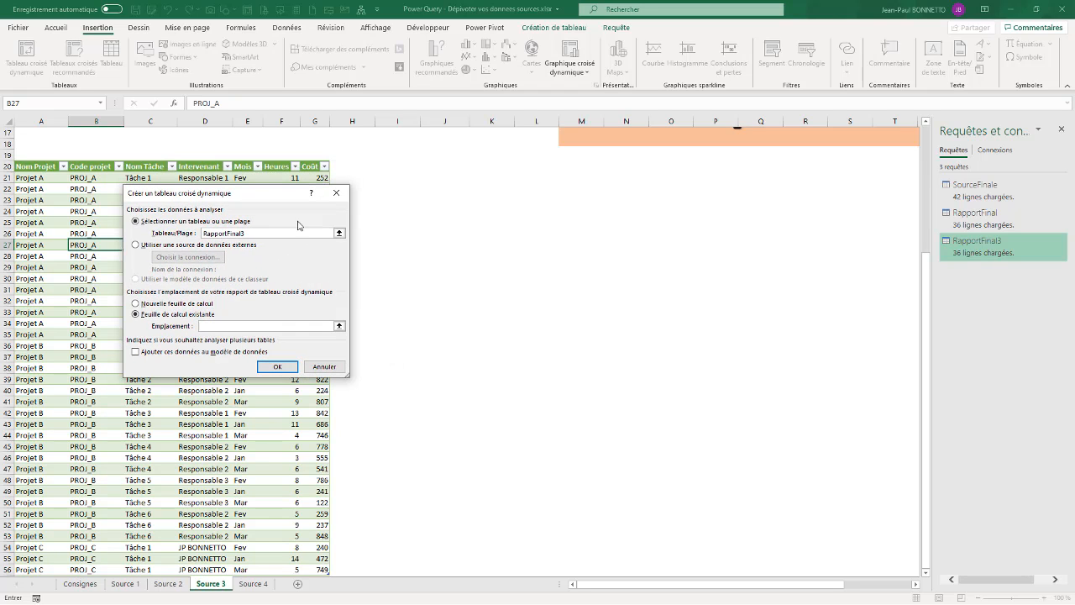
left_click(444, 206)
left_click(277, 366)
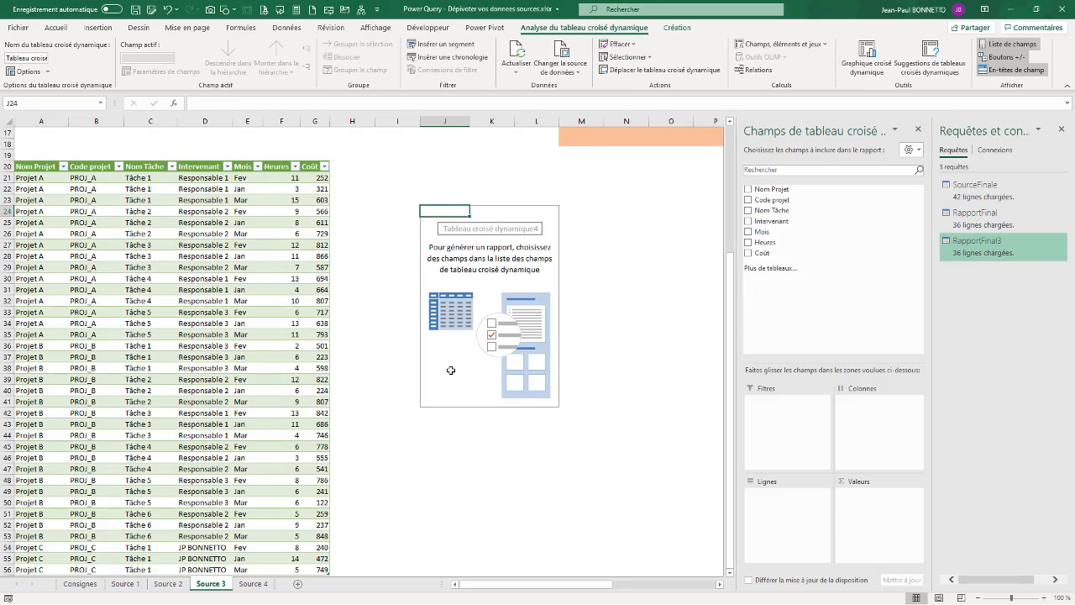
left_click_drag(763, 232, 771, 512)
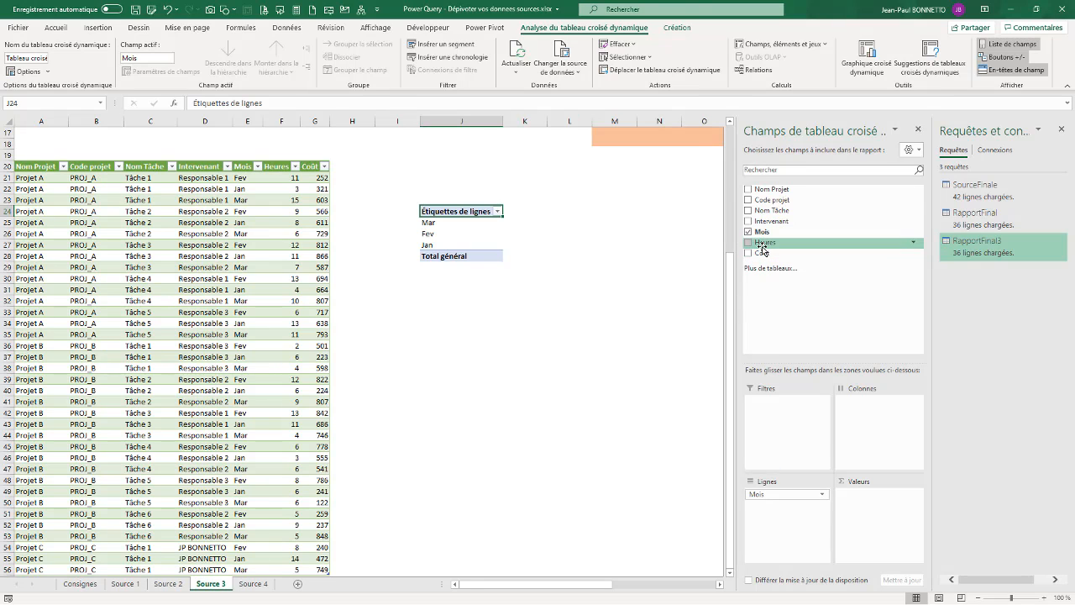
left_click_drag(762, 250, 862, 502)
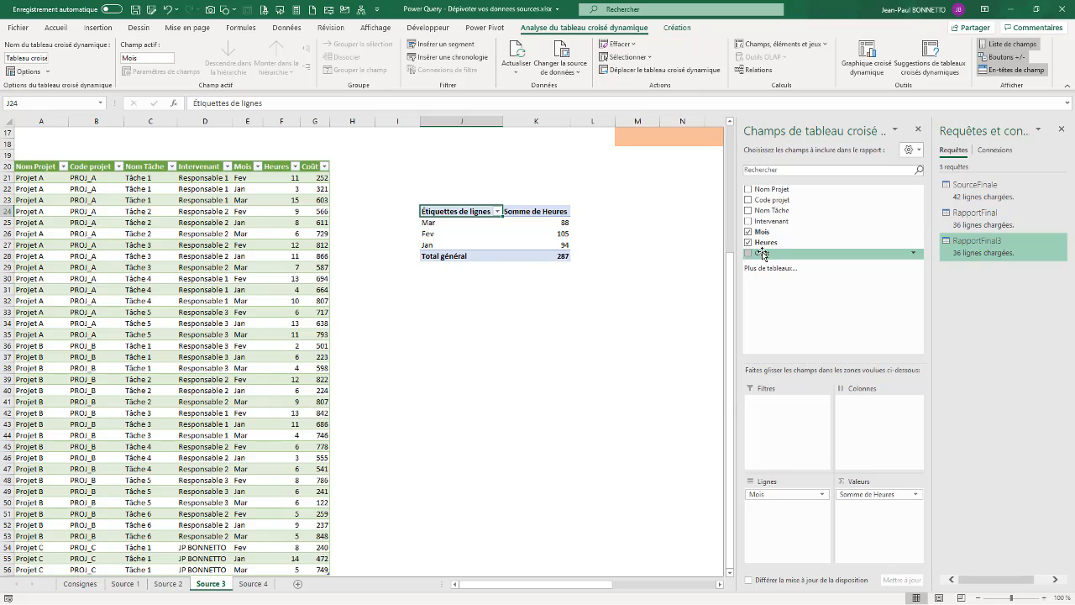
left_click_drag(763, 253, 878, 506)
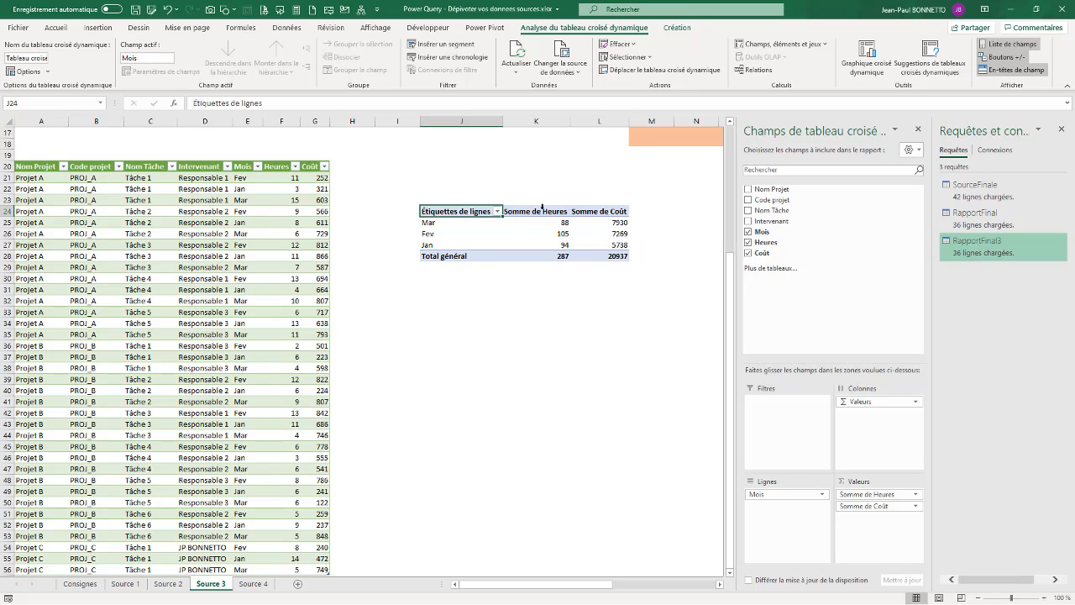
Rename the Somme de Heures pivot header to Nb Heures.
left_click(547, 212)
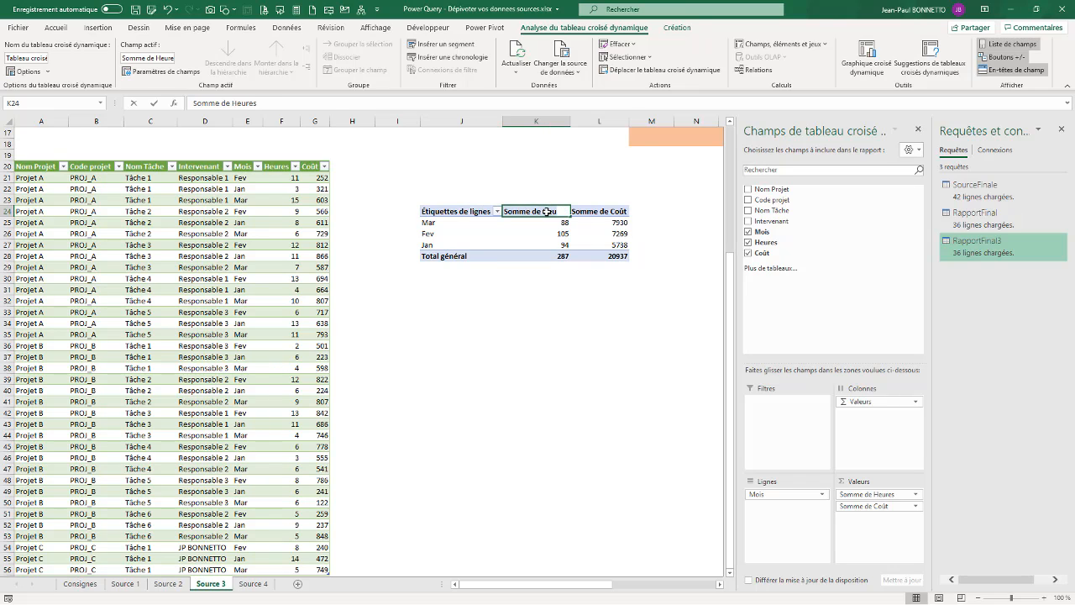
type("Heures")
key("Return")
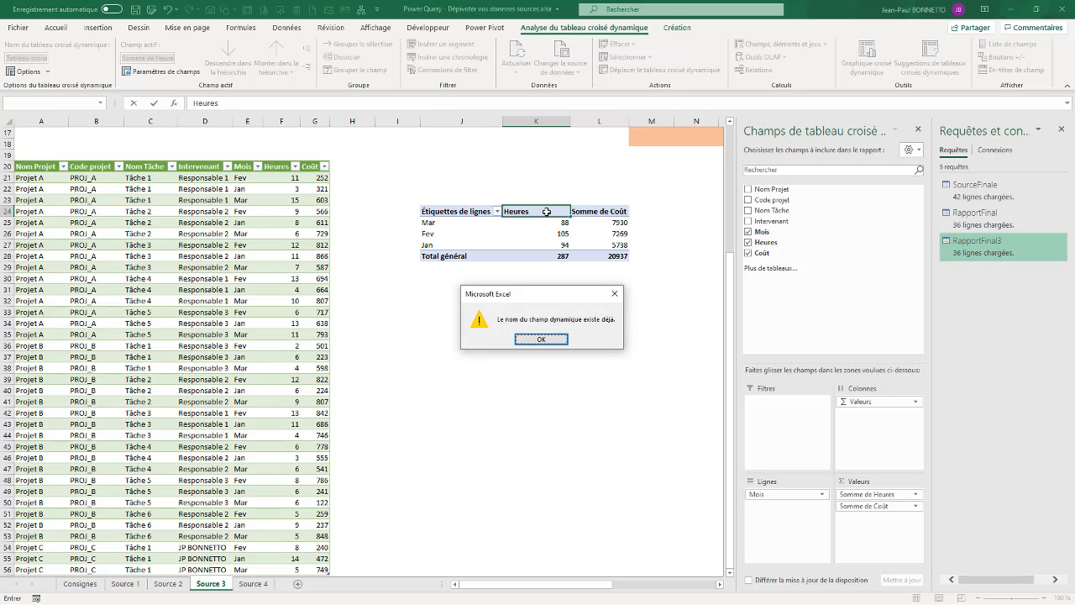
key("Return")
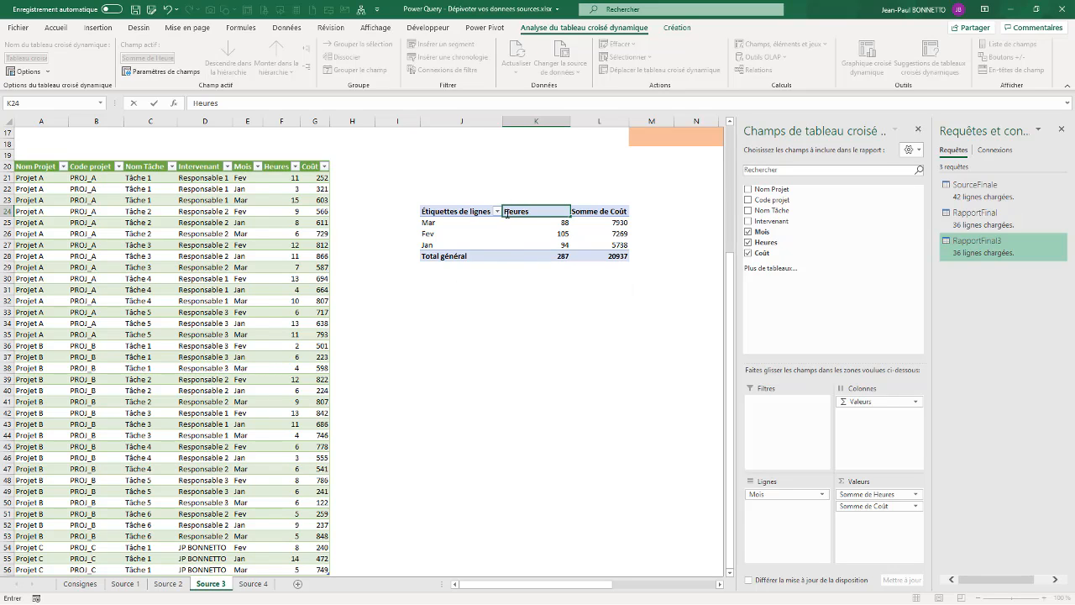
left_click(506, 211)
type("Nb")
Rename the other headers to Montant and Période, and close the field list and queries pane.
left_click(602, 213)
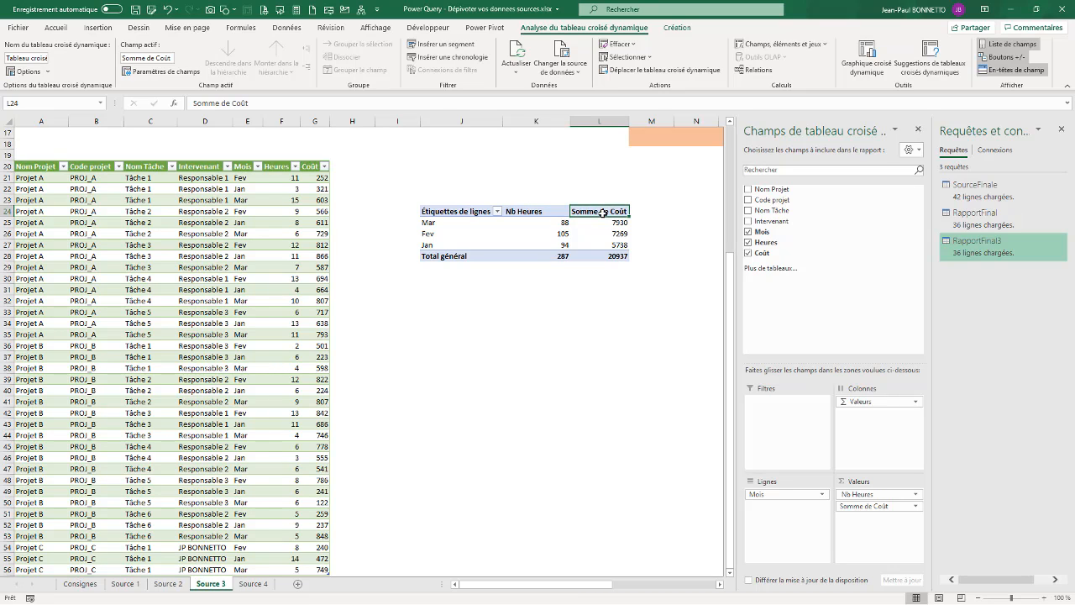
type("Montant")
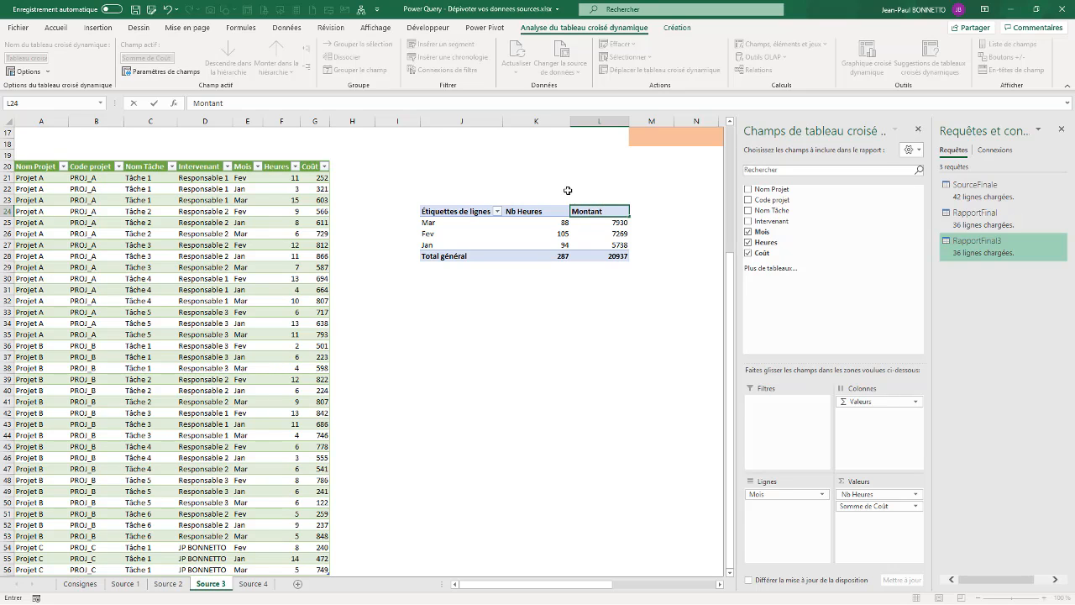
left_click(444, 210)
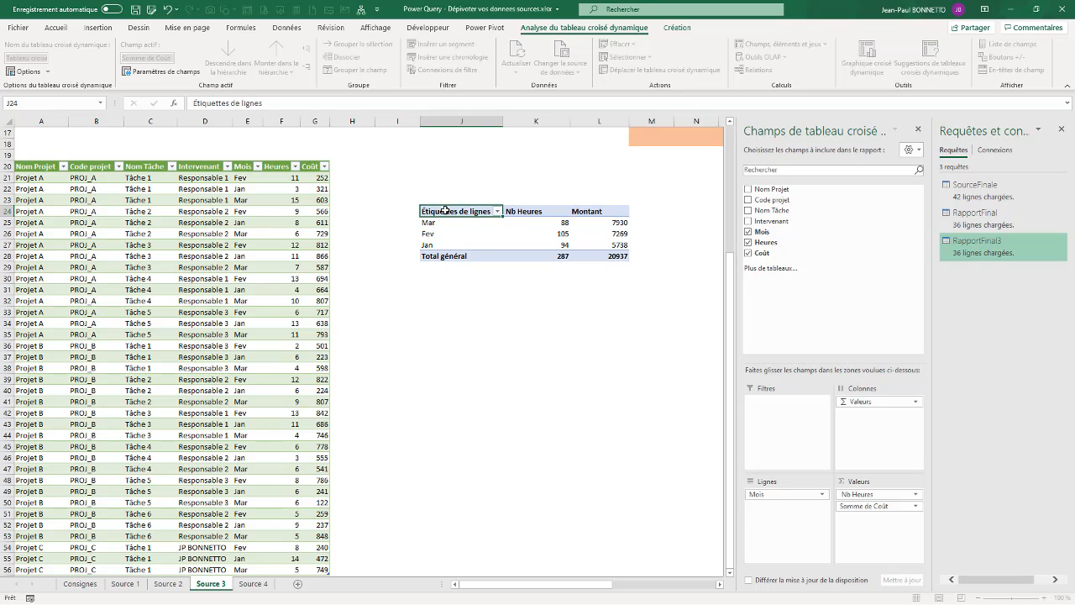
type("Pé")
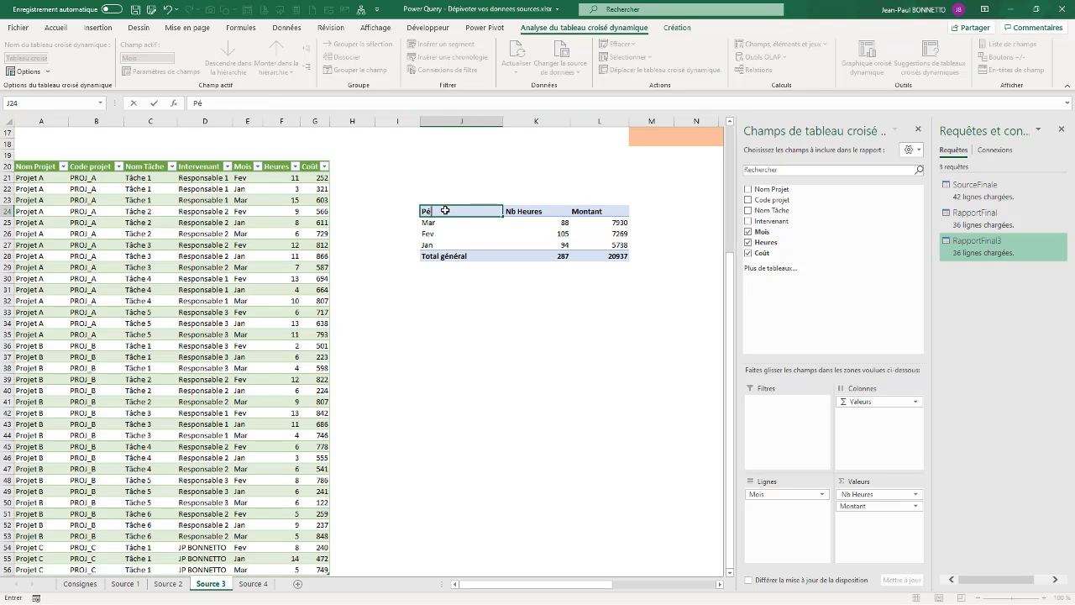
type("ridoe")
type("ode")
left_click(918, 129)
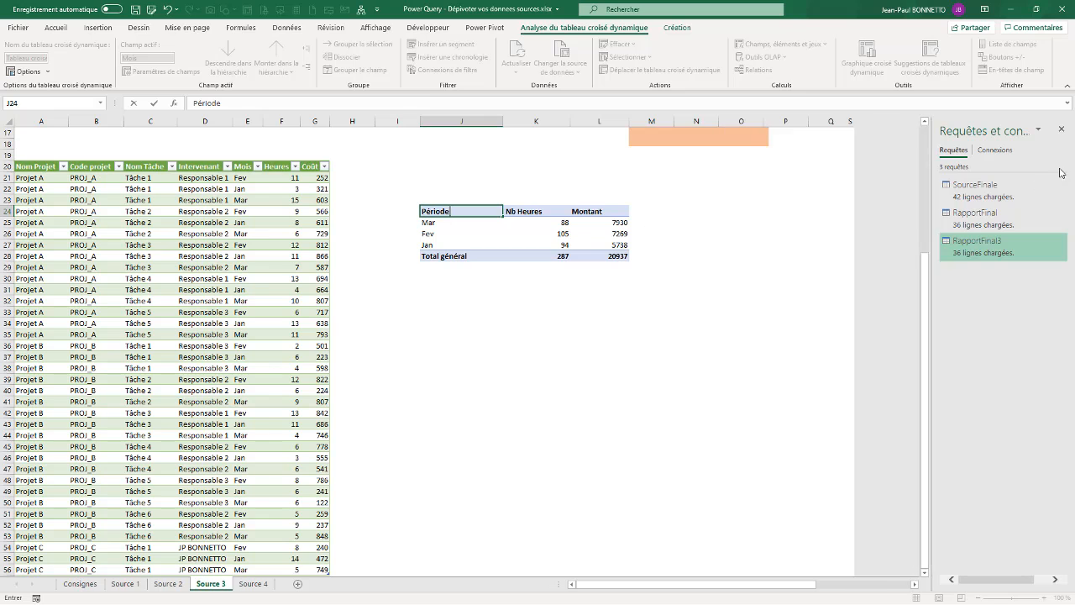
left_click(1061, 130)
Narrow column J to fit the pivot table's row labels.
scroll(488, 374, "up", 5)
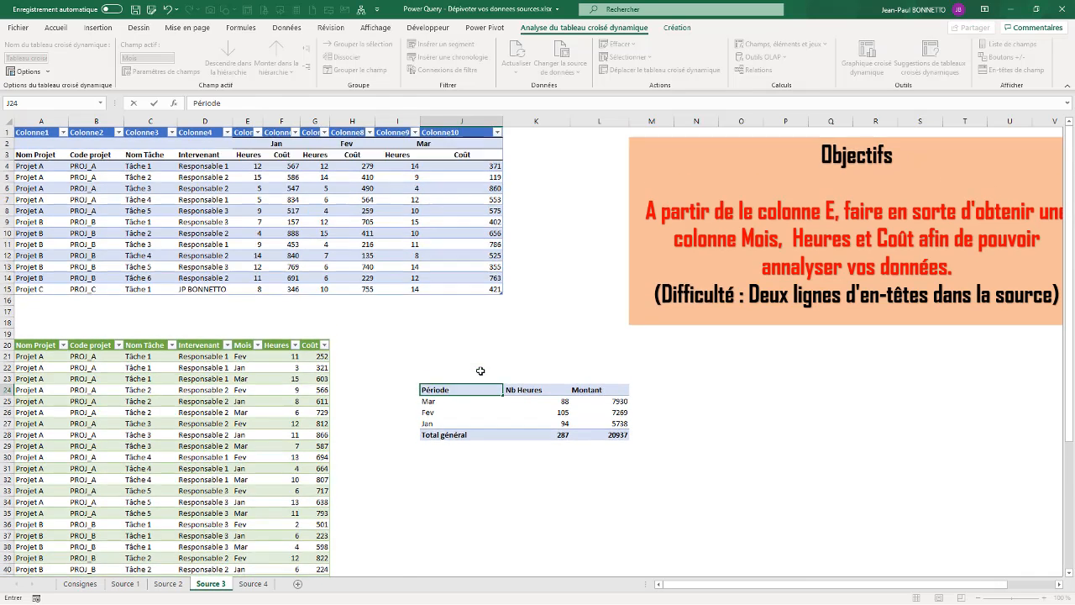
left_click(490, 425)
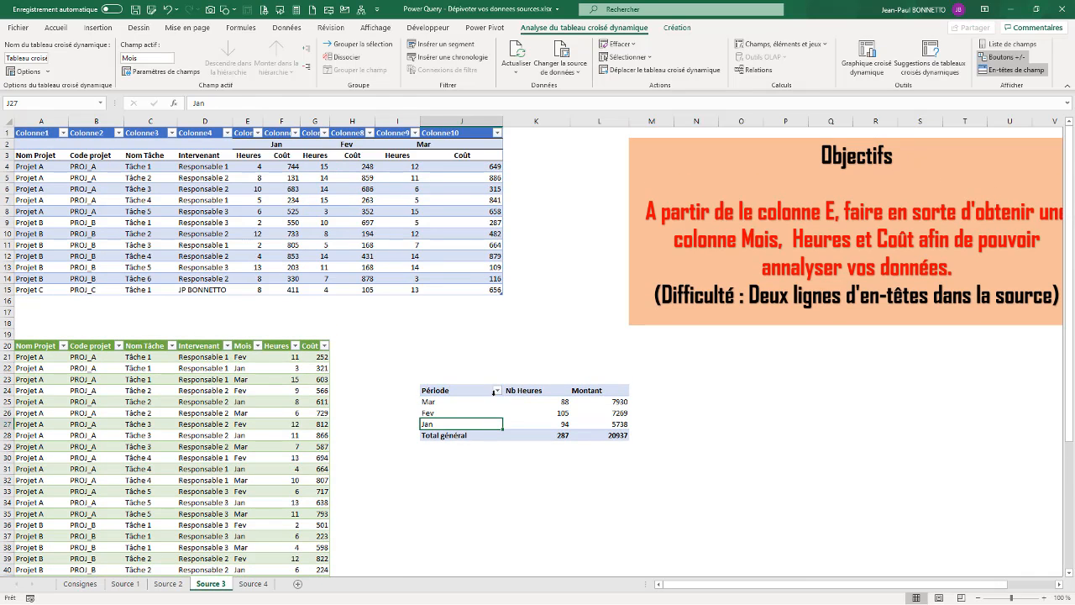
left_click_drag(502, 123, 485, 126)
left_click(451, 414)
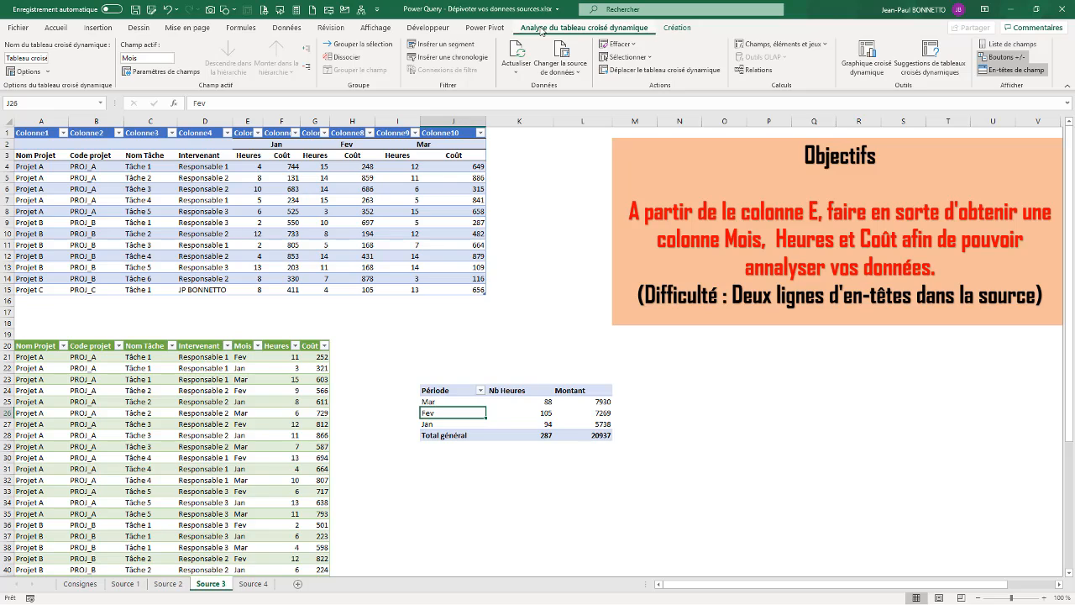
Insert Code projet and Intervenant slicers and arrange them beside the pivot table.
left_click(444, 44)
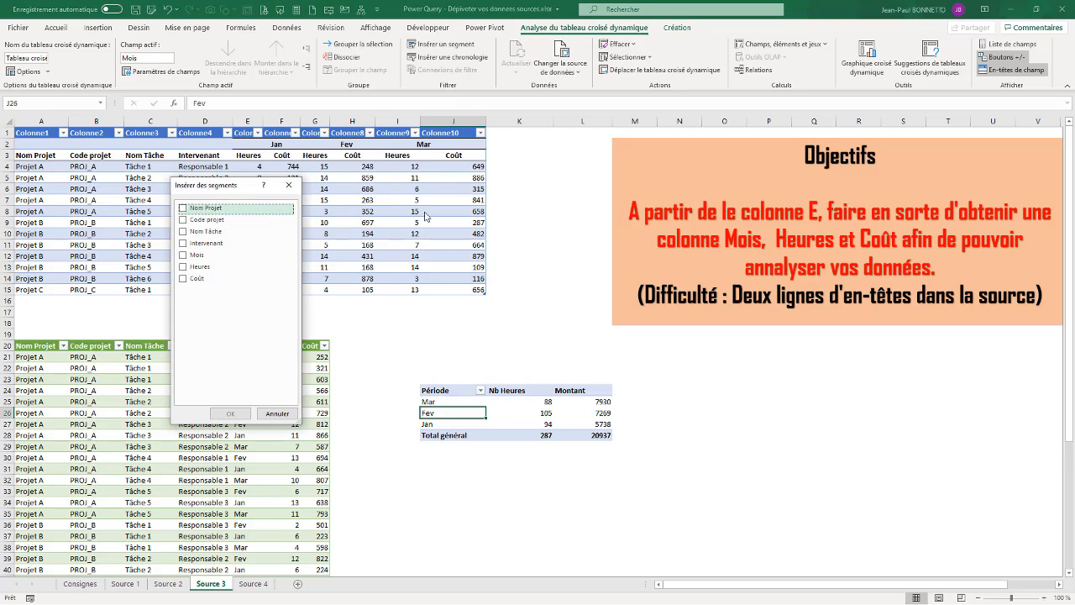
left_click(185, 221)
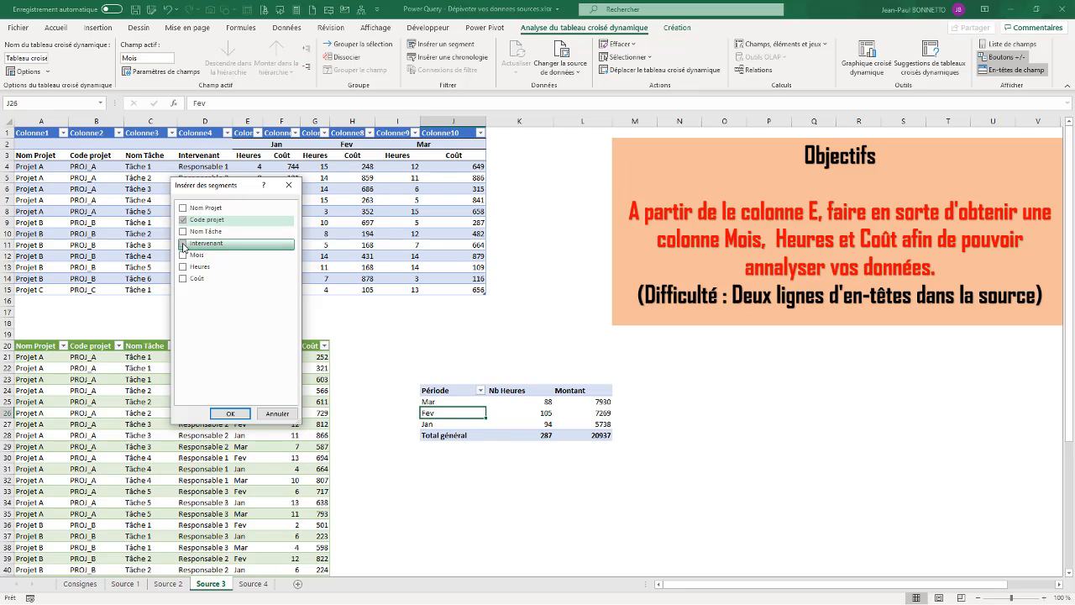
left_click(184, 244)
left_click(229, 413)
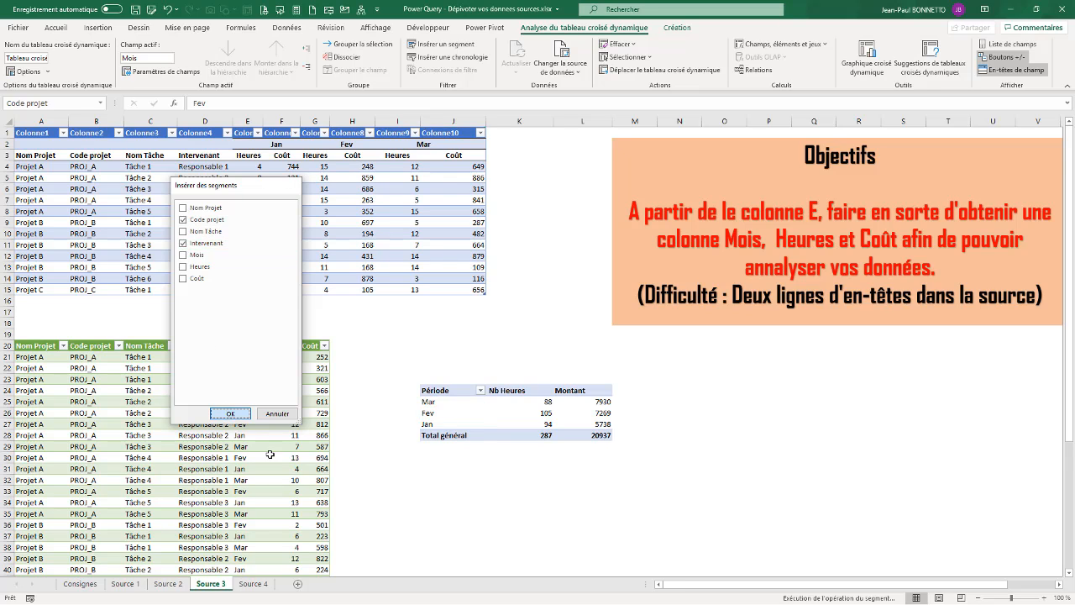
left_click_drag(527, 301, 786, 382)
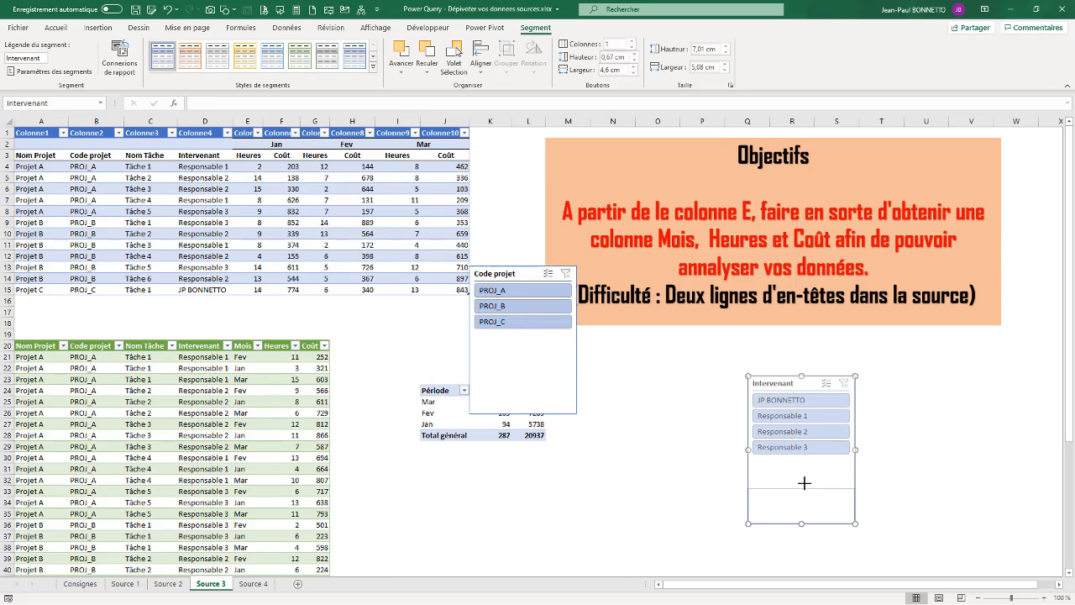
left_click_drag(801, 464, 801, 463)
left_click_drag(516, 275, 653, 385)
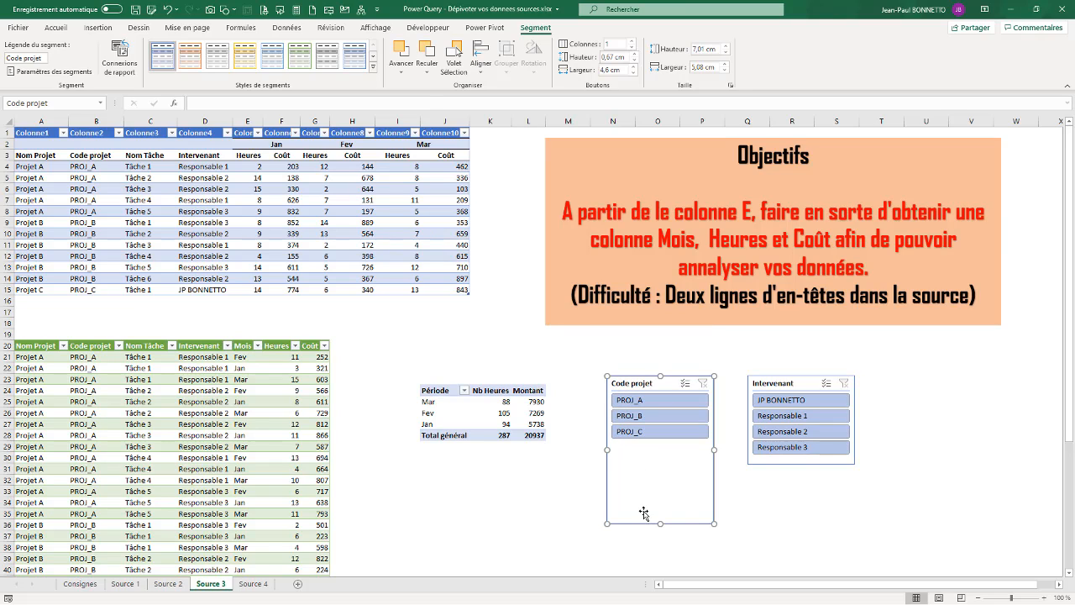